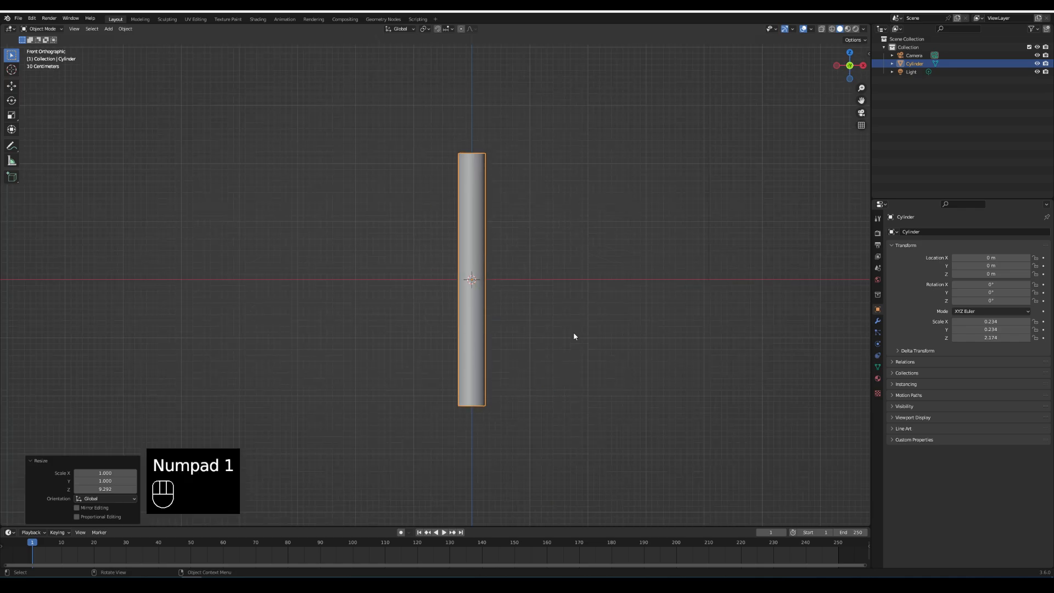
Cut 50 evenly spaced horizontal edge loops along the height of the cylinder.
{"action": "key", "text": "Tab"}
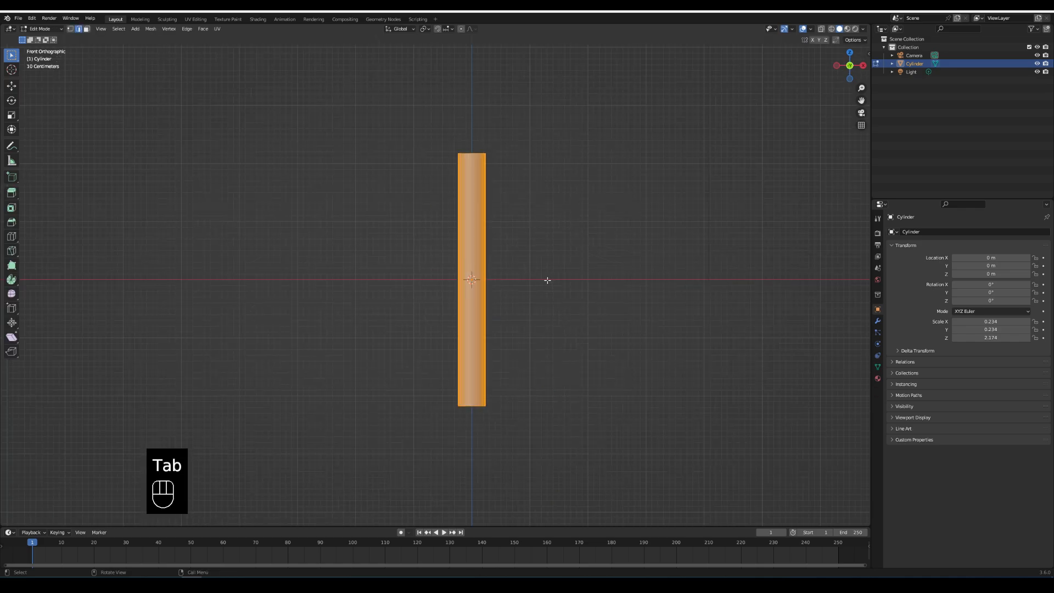
{"action": "left_click", "coordinate": [532, 272]}
{"action": "key", "text": "ctrl+r"}
{"action": "scroll", "coordinate": [473, 259], "scroll_direction": "up", "scroll_amount": 20}
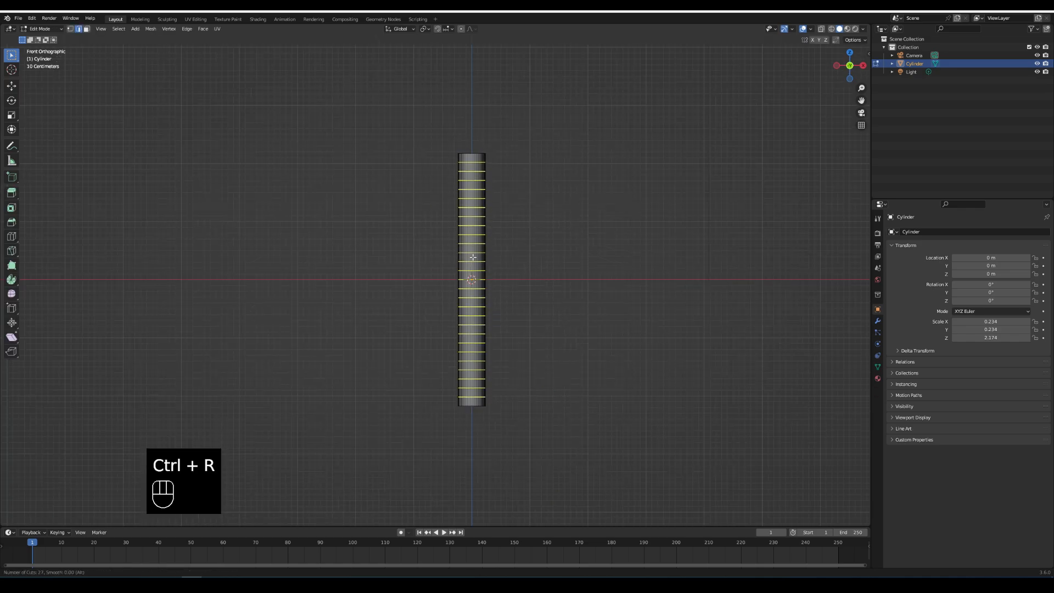
{"action": "left_click", "coordinate": [474, 257]}
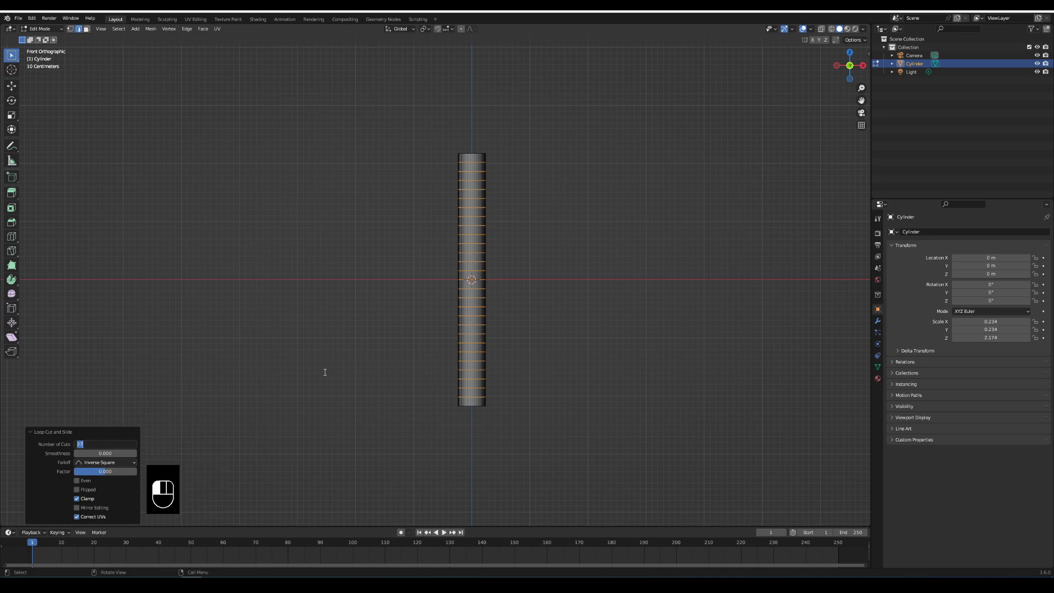
{"action": "key", "text": "Return"}
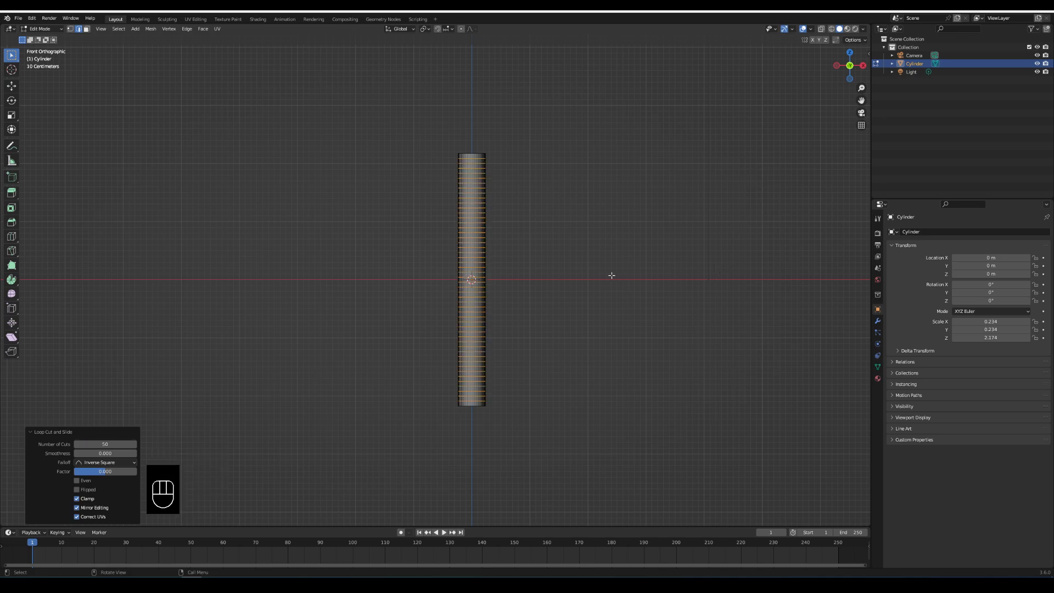
{"action": "left_click", "coordinate": [612, 275]}
{"action": "key", "text": "Tab"}
Bulge the cylinder by scaling an edge loop just below its middle to about 4.27 in X and Y, using smooth proportional editing about 3.45 wide.
{"action": "middle_click_drag", "start_coordinate": [611, 274], "coordinate": [436, 251]}
{"action": "scroll", "coordinate": [460, 259], "scroll_direction": "up", "scroll_amount": 3}
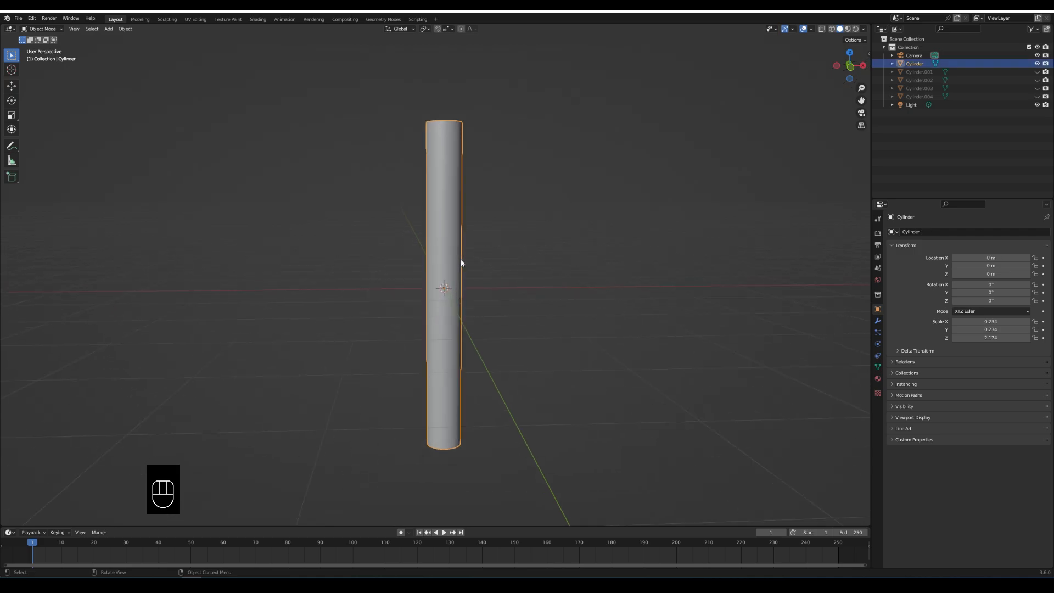
{"action": "key", "text": "Tab"}
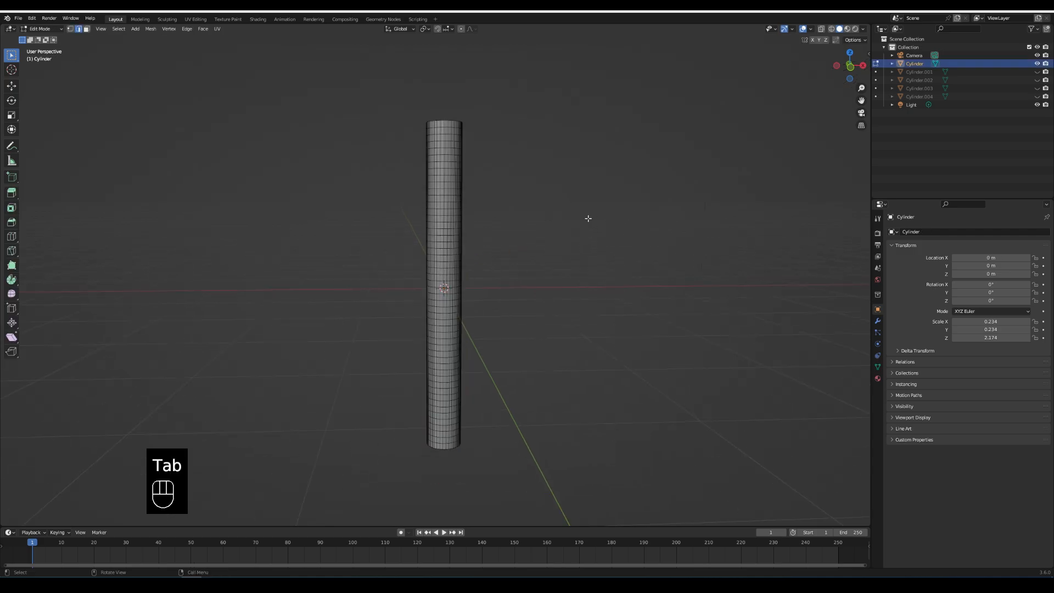
{"action": "key", "text": "KP_1"}
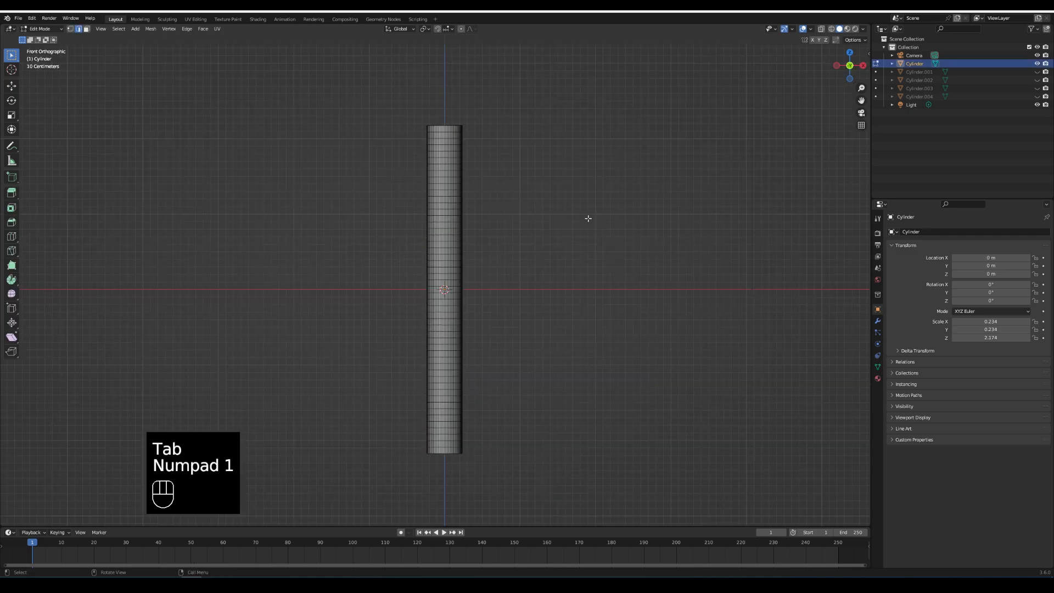
{"action": "left_click", "coordinate": [446, 298], "text": "alt"}
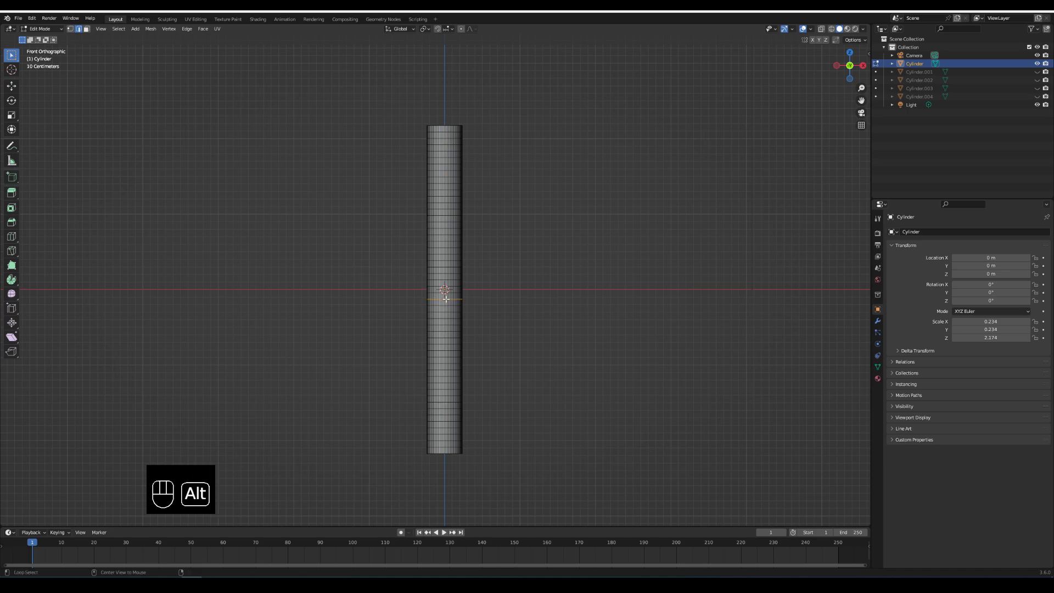
{"action": "scroll", "coordinate": [494, 305], "scroll_direction": "up", "scroll_amount": 2}
{"action": "scroll", "coordinate": [532, 307], "scroll_direction": "down", "scroll_amount": 1}
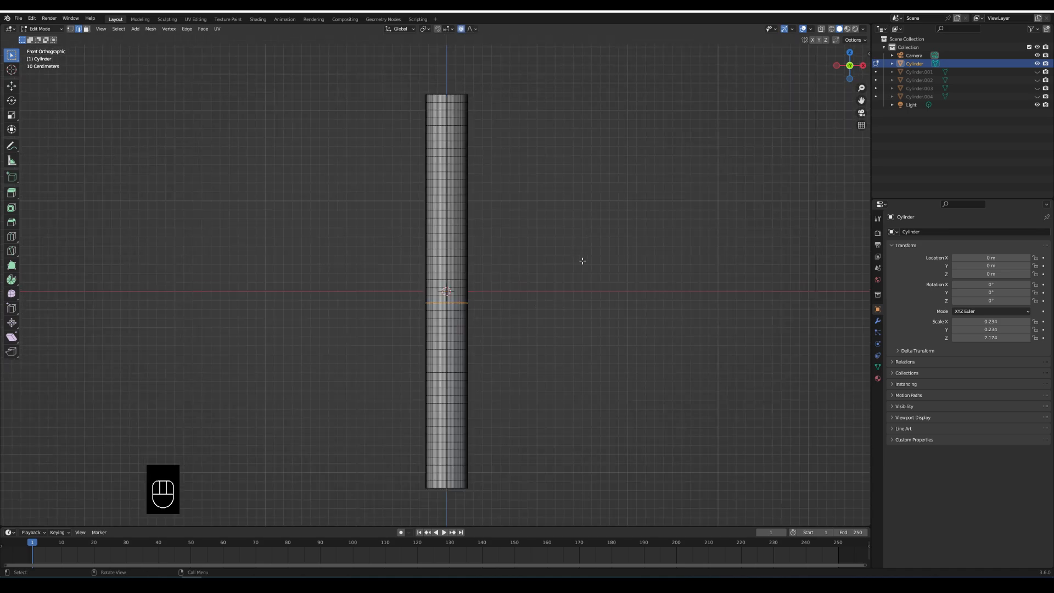
{"action": "key", "text": "s"}
{"action": "key", "text": "shift+z"}
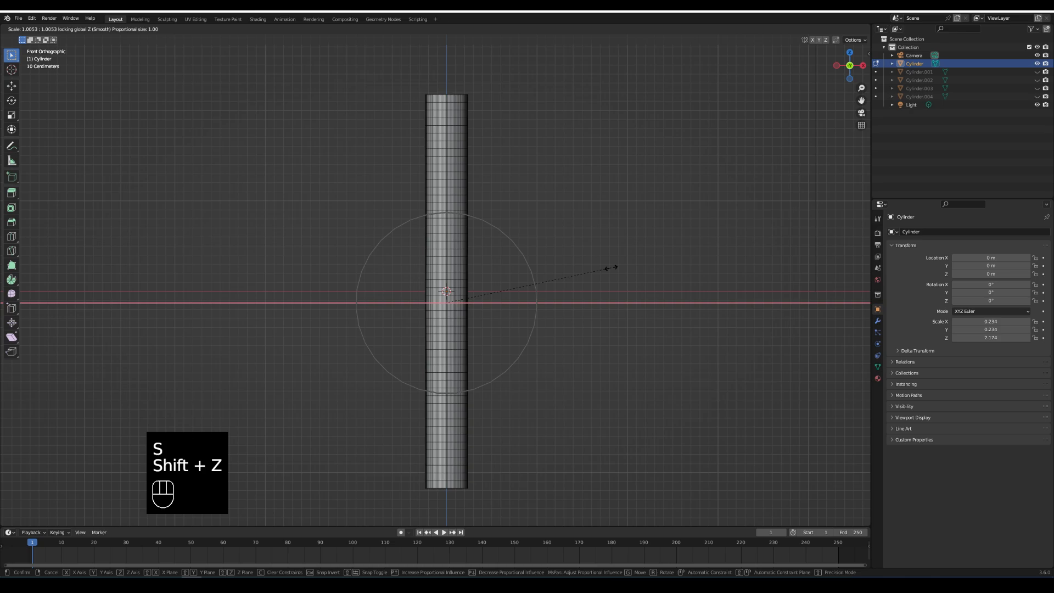
{"action": "scroll", "coordinate": [686, 274], "scroll_direction": "down", "scroll_amount": 9}
{"action": "scroll", "coordinate": [697, 271], "scroll_direction": "up", "scroll_amount": 3}
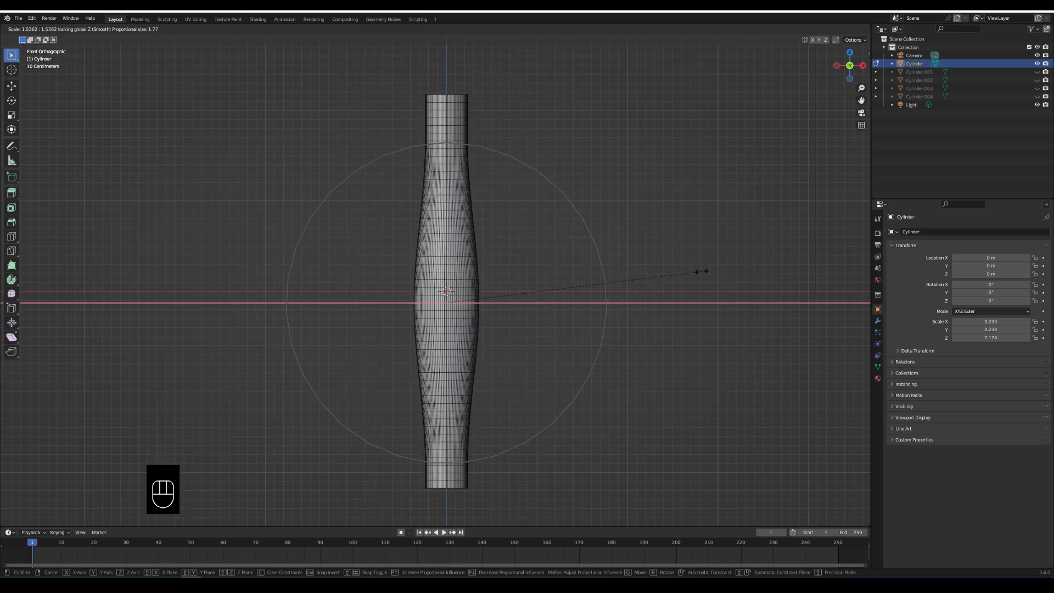
{"action": "scroll", "coordinate": [840, 277], "scroll_direction": "down", "scroll_amount": 5}
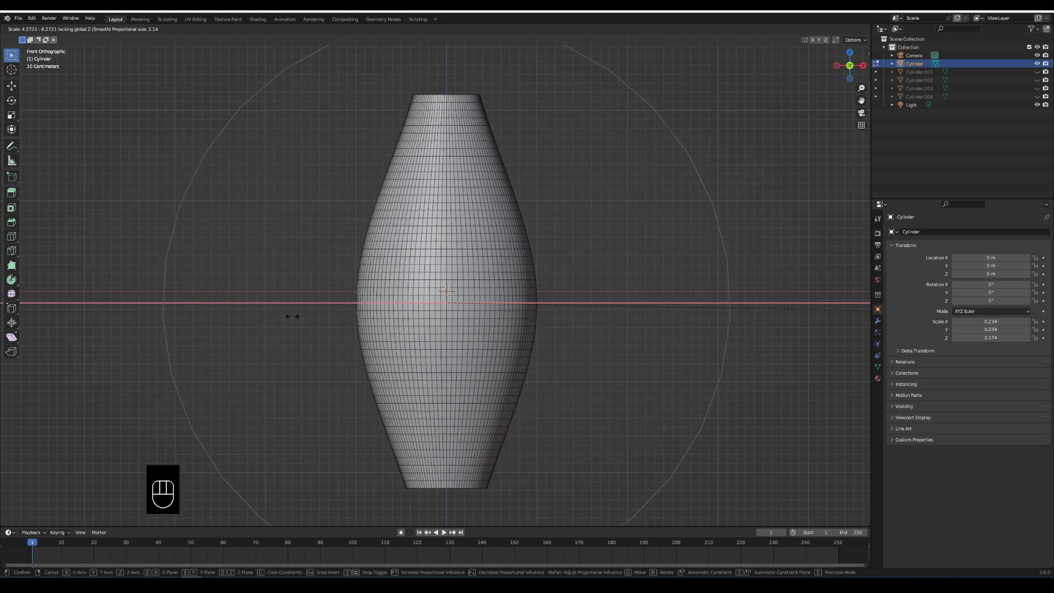
{"action": "left_click", "coordinate": [291, 314]}
{"action": "middle_click_drag", "start_coordinate": [292, 314], "coordinate": [504, 314]}
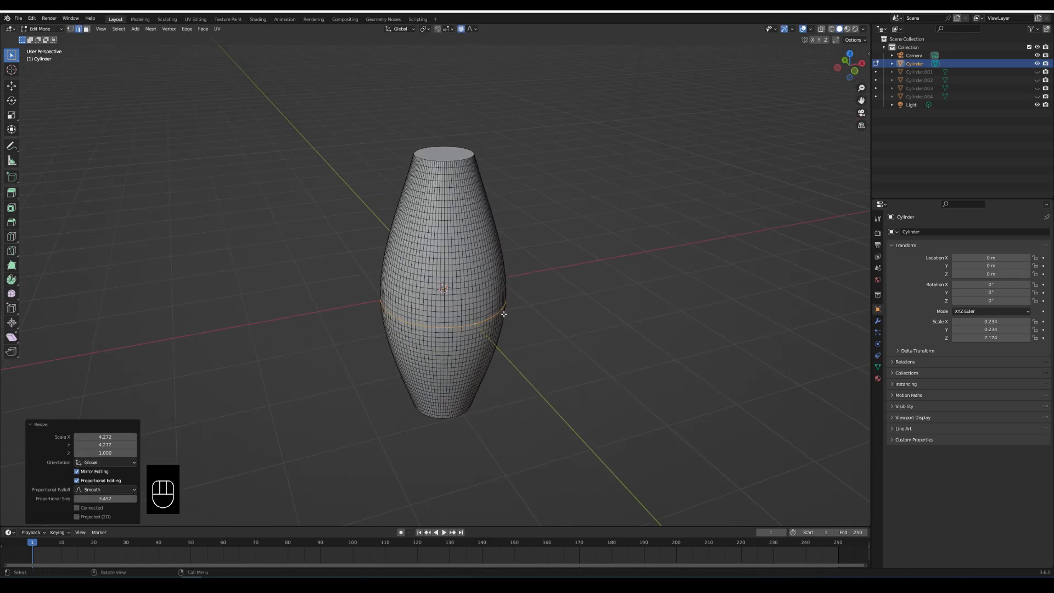
{"action": "left_click", "coordinate": [607, 328]}
{"action": "middle_click_drag", "start_coordinate": [607, 327], "coordinate": [547, 306]}
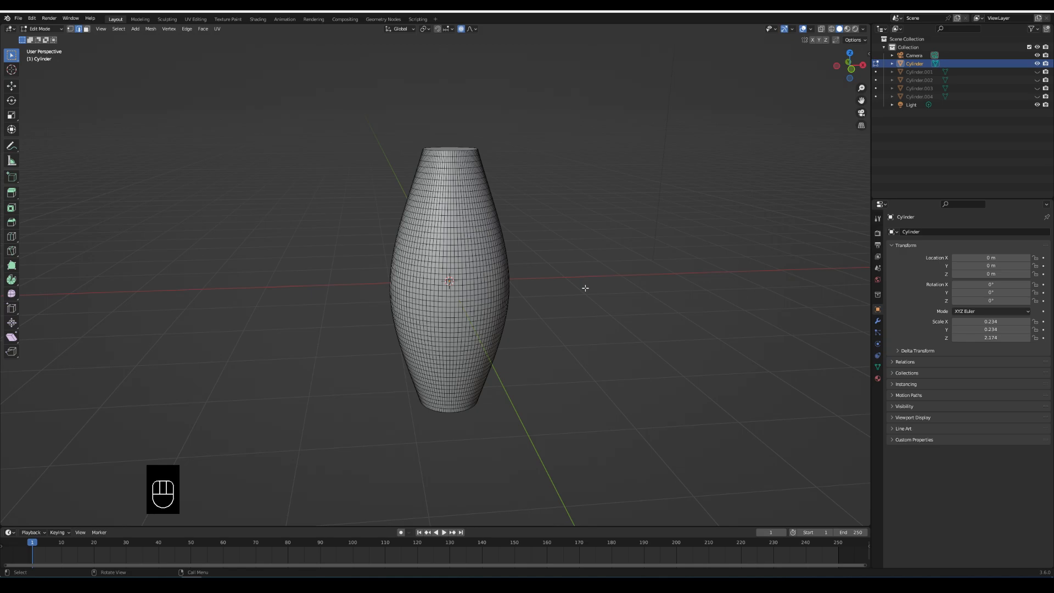
Apply the scale of the bulged cylinder in Object Mode.
{"action": "key", "text": "Tab"}
{"action": "key", "text": "ctrl+a"}
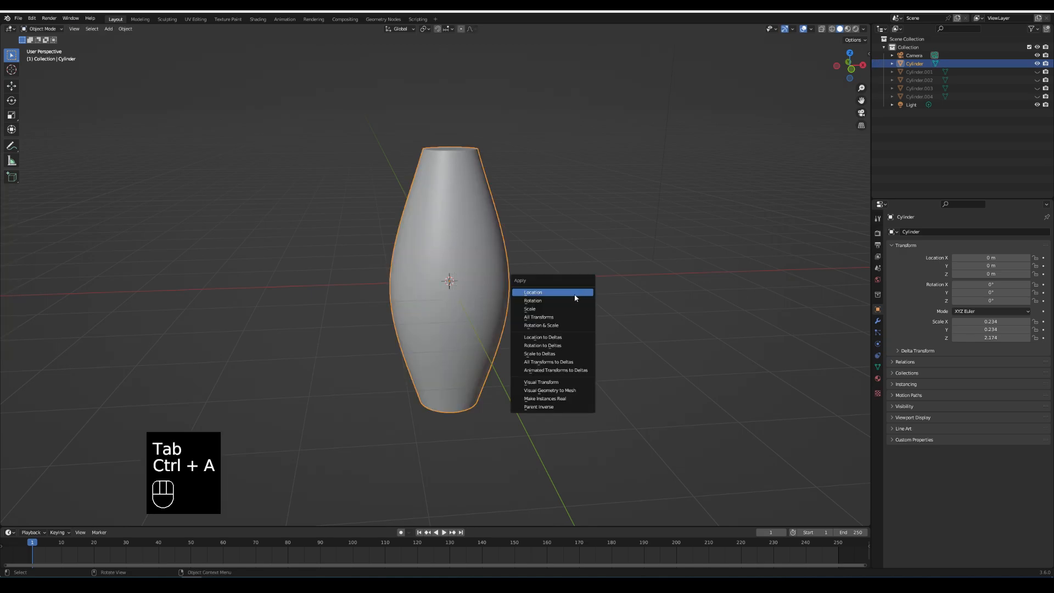
{"action": "left_click", "coordinate": [567, 311]}
Delete the cap face at the top of the vase to open its mouth.
{"action": "key", "text": "Tab"}
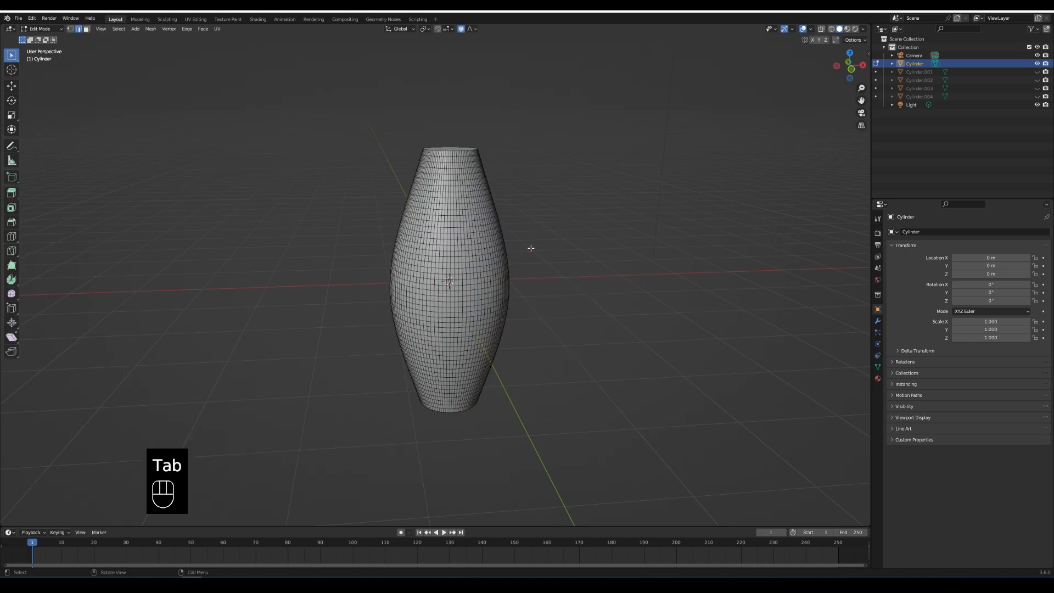
{"action": "middle_click_drag", "start_coordinate": [529, 249], "coordinate": [456, 163]}
{"action": "key", "text": "3"}
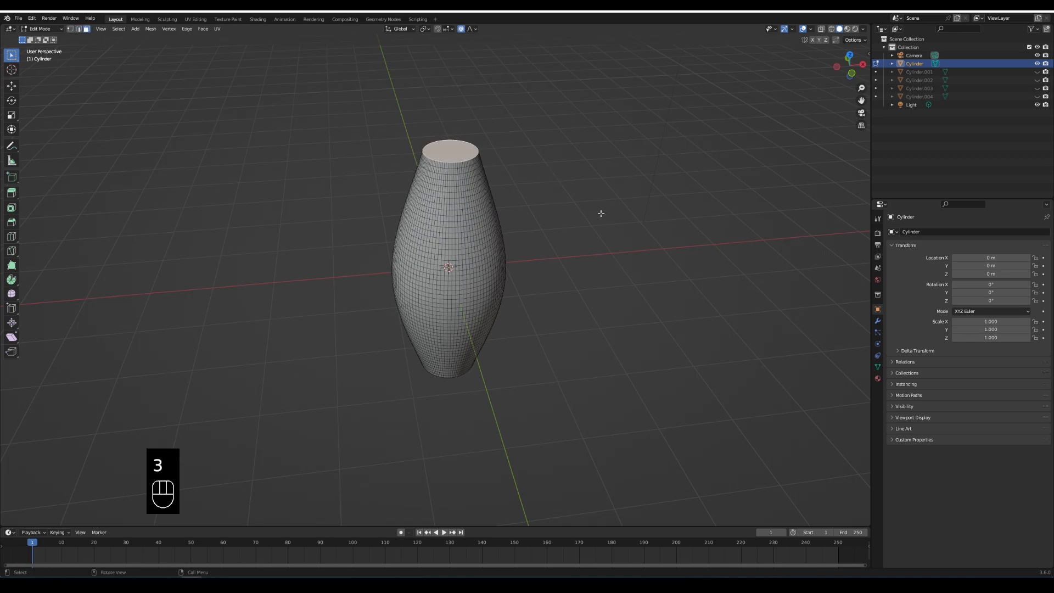
{"action": "key", "text": "x"}
{"action": "left_click", "coordinate": [564, 232]}
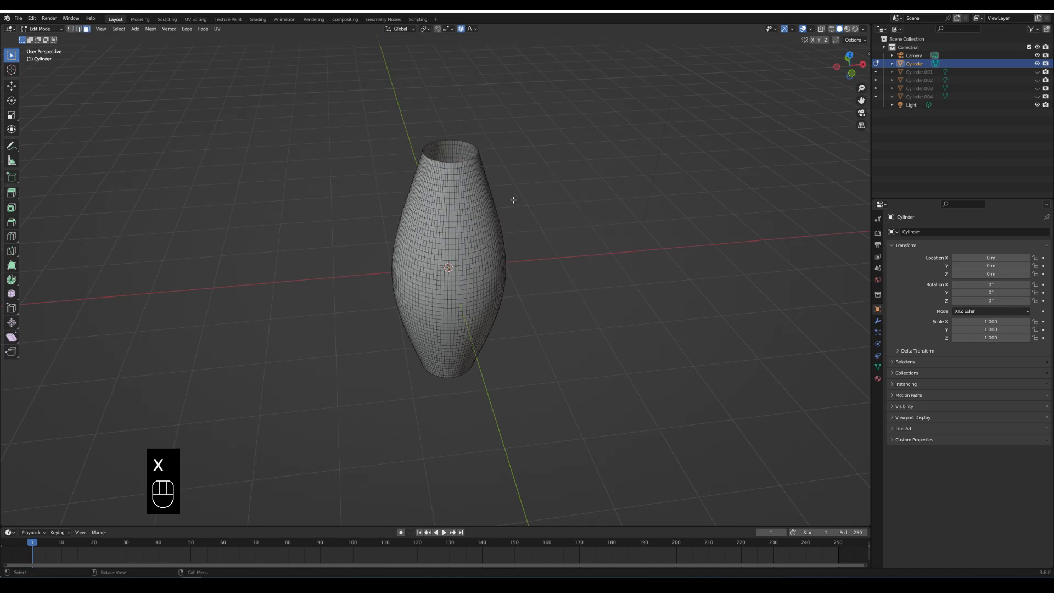
Extrude all of the vase's faces outward along their normals by about 0.073 m to give the wall thickness.
{"action": "key", "text": "a"}
{"action": "scroll", "coordinate": [515, 214], "scroll_direction": "up", "scroll_amount": 2}
{"action": "middle_click_drag", "start_coordinate": [515, 214], "coordinate": [526, 277], "text": "shift"}
{"action": "key", "text": "alt+e"}
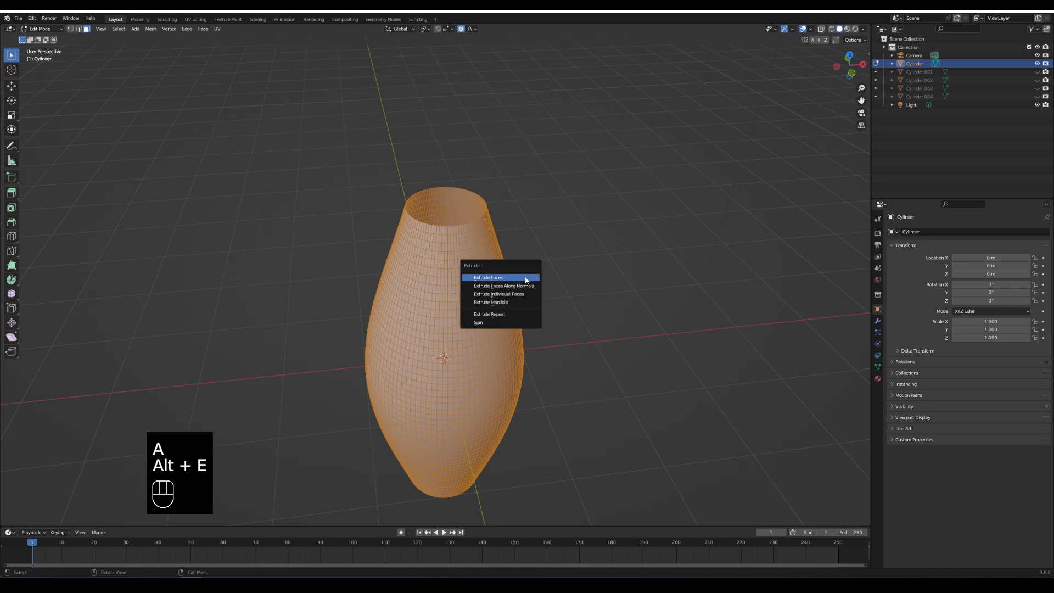
{"action": "left_click", "coordinate": [522, 286]}
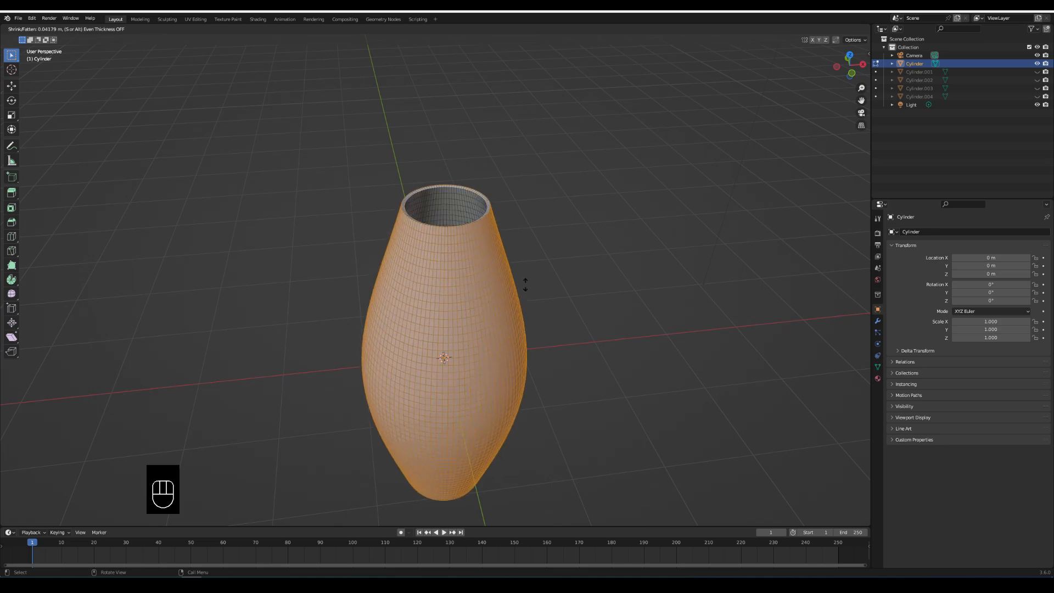
{"action": "left_click", "coordinate": [524, 282]}
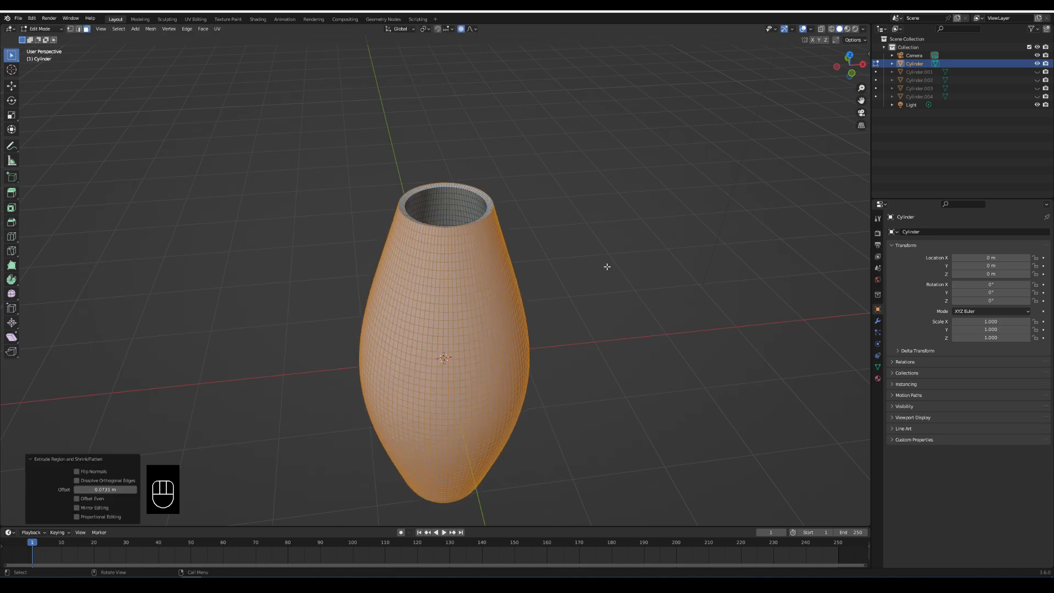
{"action": "mouse_move", "coordinate": [604, 265]}
{"action": "middle_mouse_down"}
{"action": "mouse_move", "coordinate": [611, 226]}
{"action": "mouse_move", "coordinate": [604, 257]}
{"action": "middle_mouse_up"}
{"action": "left_click", "coordinate": [604, 257]}
Bevel the outer and inner edge loops of the vase's rim with 4 segments and a width of about 0.03 m.
{"action": "scroll", "coordinate": [605, 257], "scroll_direction": "up", "scroll_amount": 3}
{"action": "scroll", "coordinate": [569, 216], "scroll_direction": "up", "scroll_amount": 3, "text": "shift"}
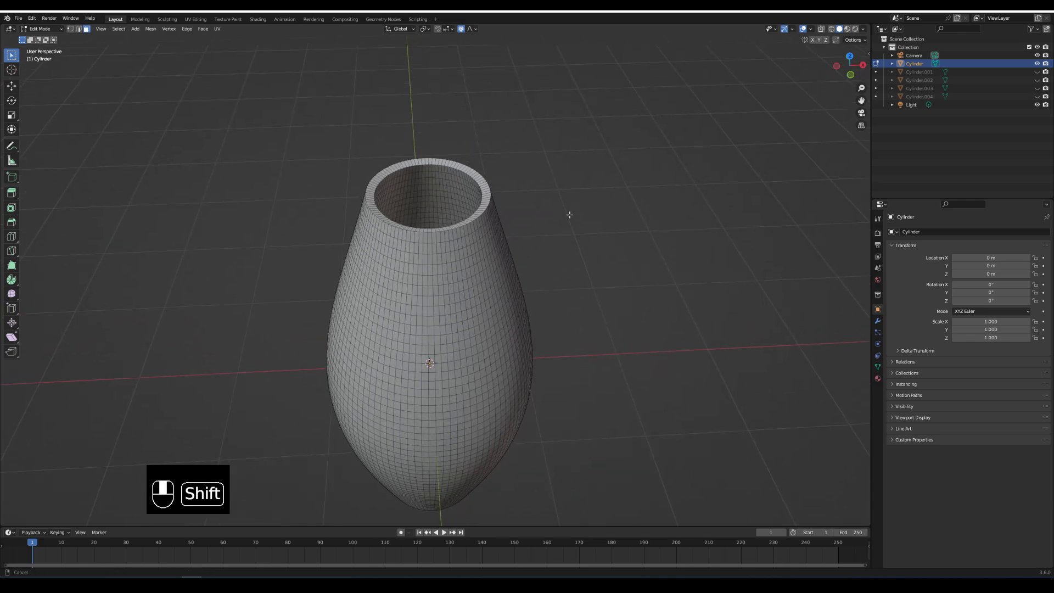
{"action": "scroll", "coordinate": [496, 220], "scroll_direction": "up", "scroll_amount": 2}
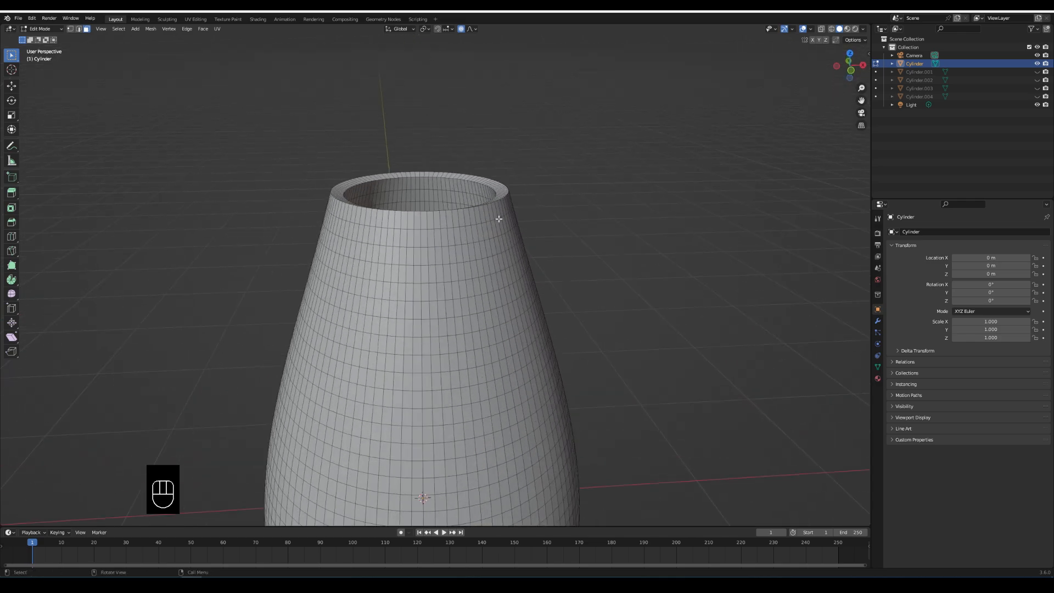
{"action": "middle_click_drag", "start_coordinate": [516, 187], "coordinate": [522, 214]}
{"action": "scroll", "coordinate": [519, 201], "scroll_direction": "up", "scroll_amount": 1}
{"action": "left_click", "coordinate": [506, 173], "text": "alt"}
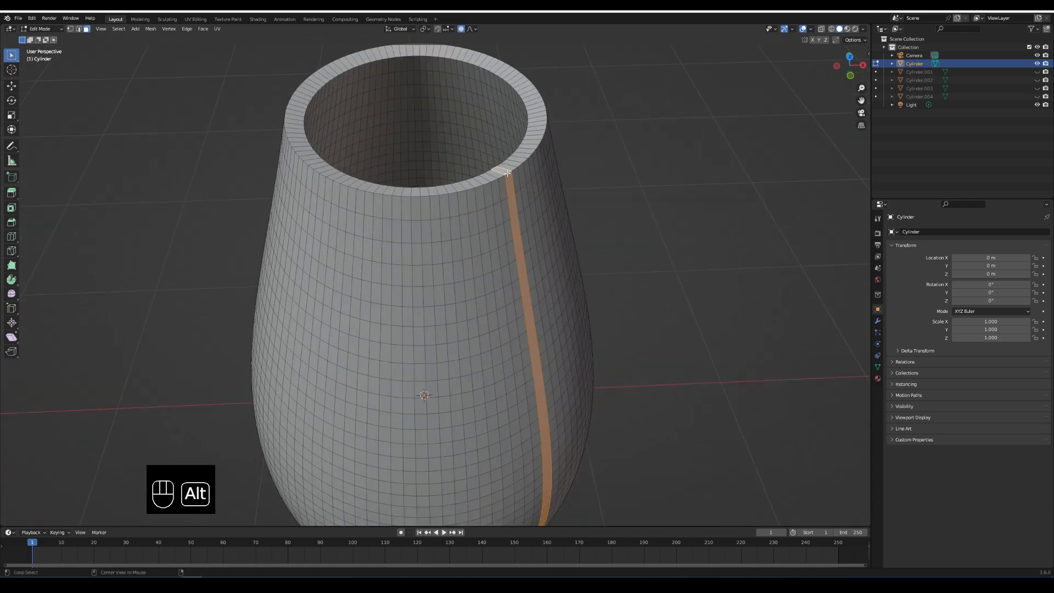
{"action": "key", "text": "2"}
{"action": "left_click", "coordinate": [557, 190]}
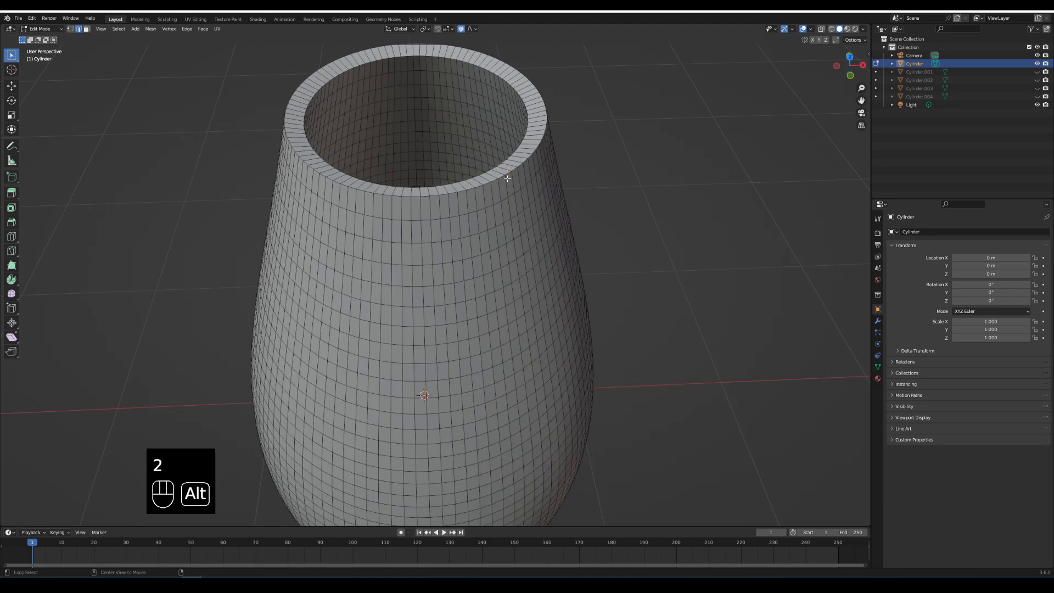
{"action": "left_click", "coordinate": [499, 177], "text": "alt"}
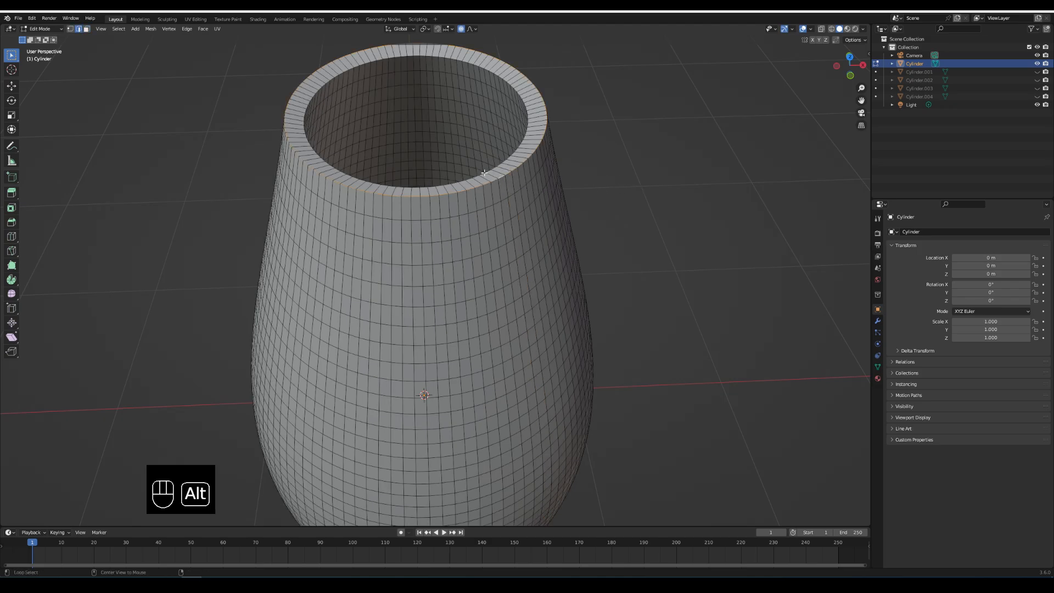
{"action": "left_click", "coordinate": [482, 174], "text": "alt+shift"}
{"action": "middle_click_drag", "start_coordinate": [685, 179], "coordinate": [691, 164]}
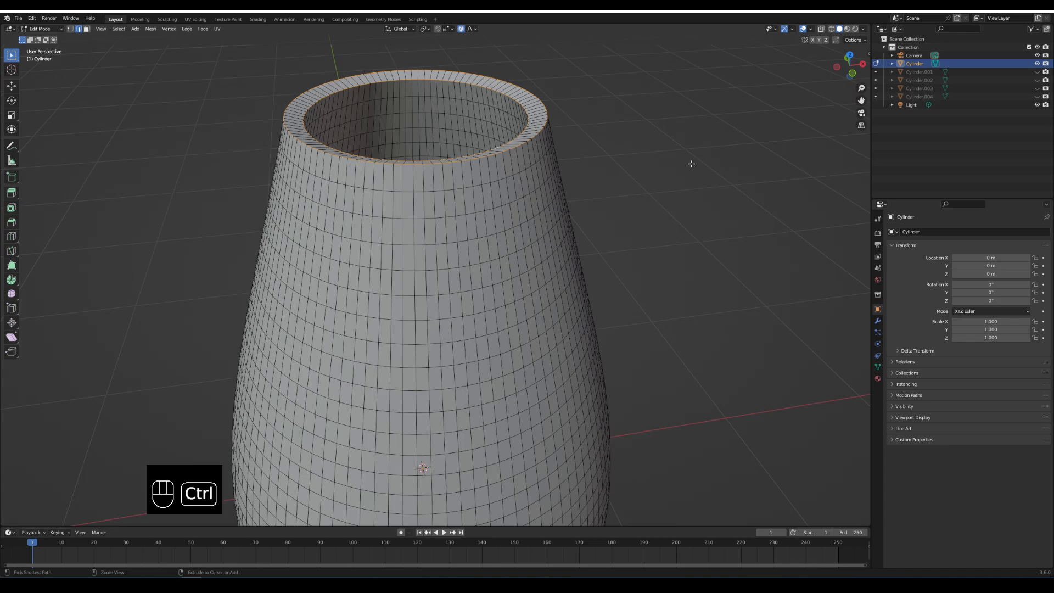
{"action": "key", "text": "ctrl+b"}
{"action": "scroll", "coordinate": [700, 162], "scroll_direction": "up", "scroll_amount": 3}
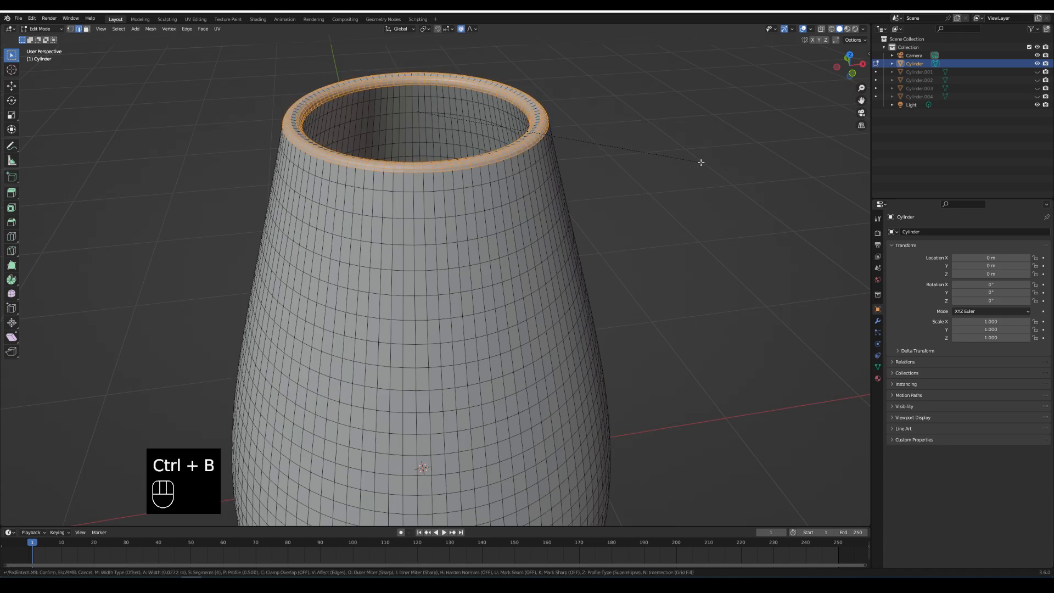
{"action": "left_click", "coordinate": [701, 162]}
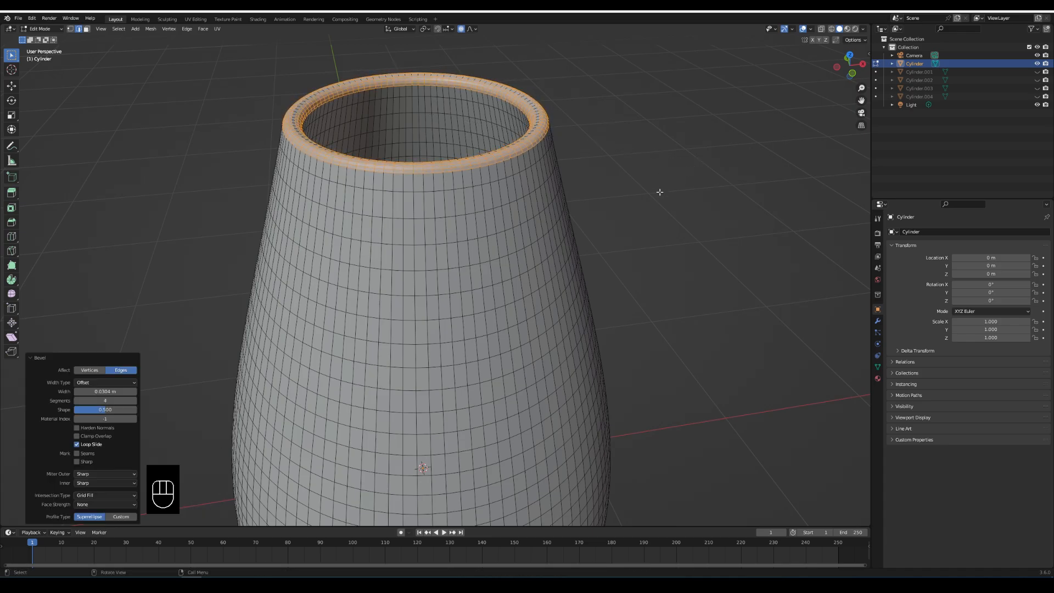
Shade the vase smooth in Object Mode with auto smooth at 30°.
{"action": "key", "text": "Tab"}
{"action": "scroll", "coordinate": [618, 230], "scroll_direction": "down", "scroll_amount": 5}
{"action": "right_click", "coordinate": [429, 289]}
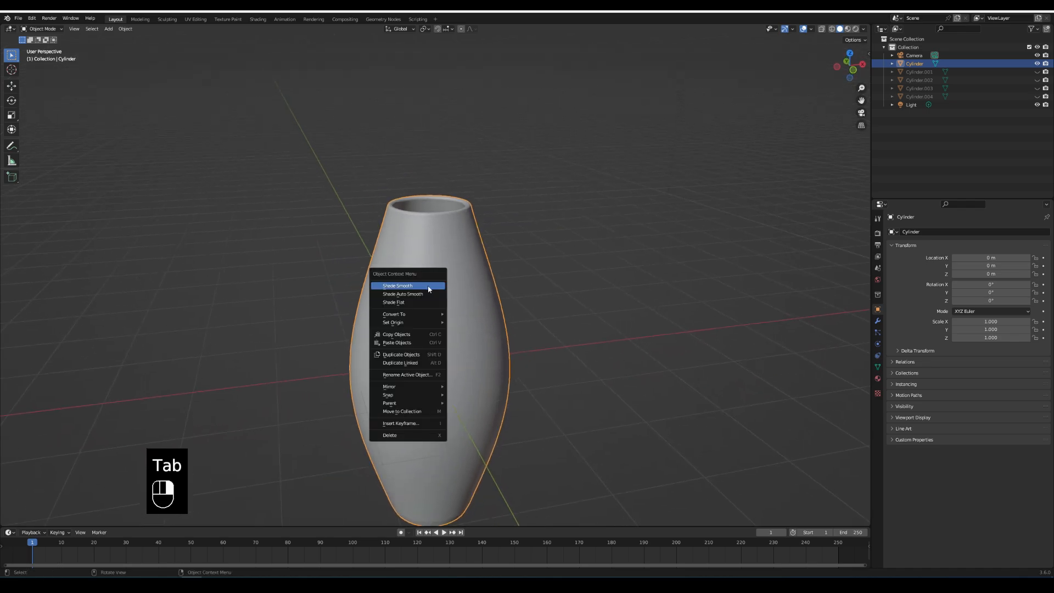
{"action": "left_click", "coordinate": [430, 288]}
Check the vase's normals settings and examine its shape and opening from several angles.
{"action": "left_click", "coordinate": [877, 367]}
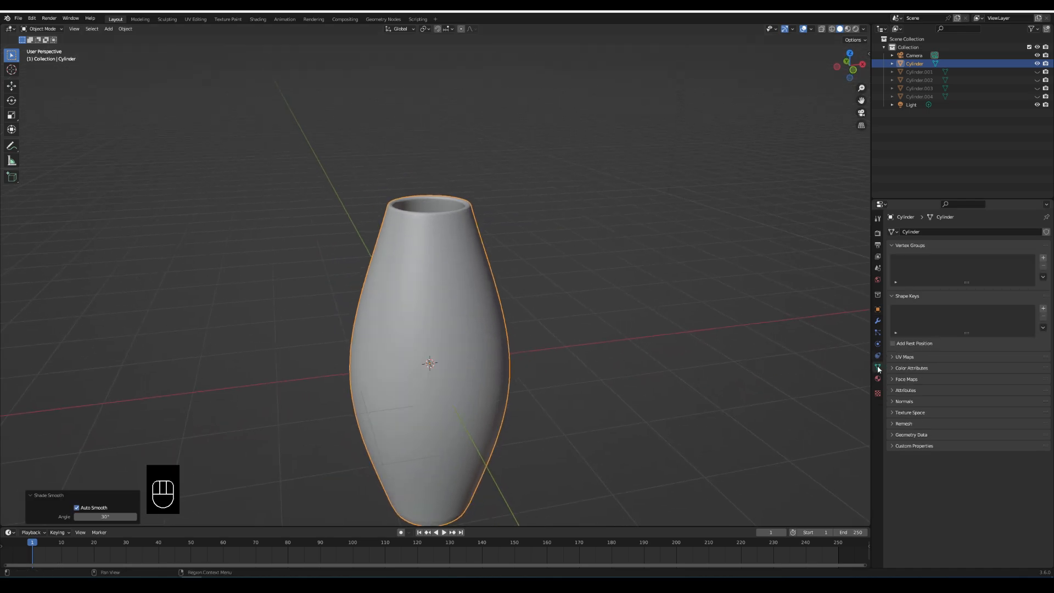
{"action": "left_click", "coordinate": [893, 402]}
{"action": "left_click", "coordinate": [892, 402]}
{"action": "scroll", "coordinate": [577, 329], "scroll_direction": "down", "scroll_amount": 4}
{"action": "left_click", "coordinate": [541, 323]}
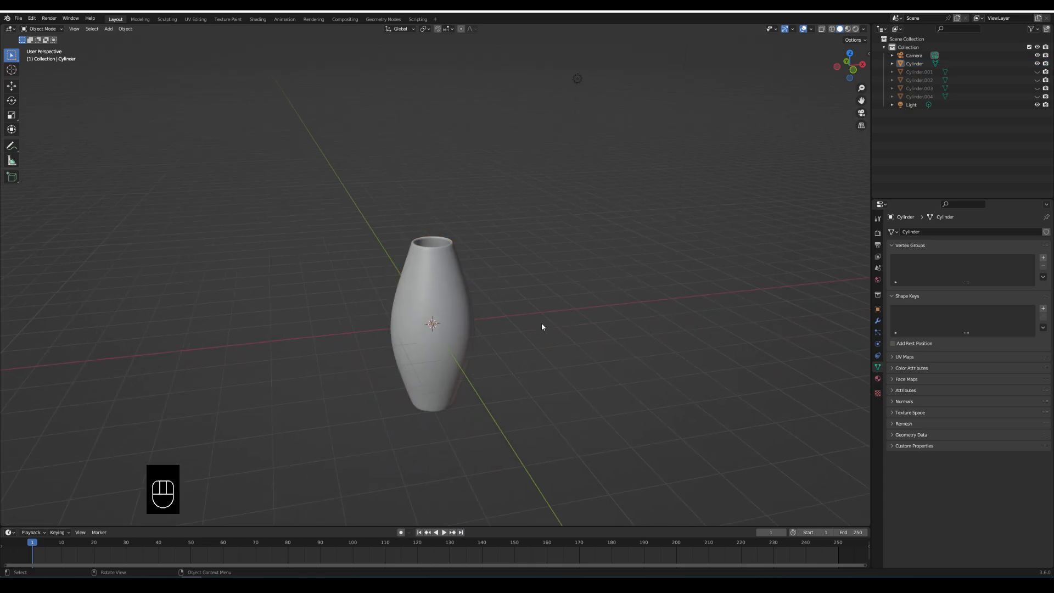
{"action": "middle_click_drag", "start_coordinate": [541, 323], "coordinate": [521, 346]}
{"action": "scroll", "coordinate": [503, 361], "scroll_direction": "down", "scroll_amount": 3}
{"action": "scroll", "coordinate": [456, 352], "scroll_direction": "up", "scroll_amount": 5}
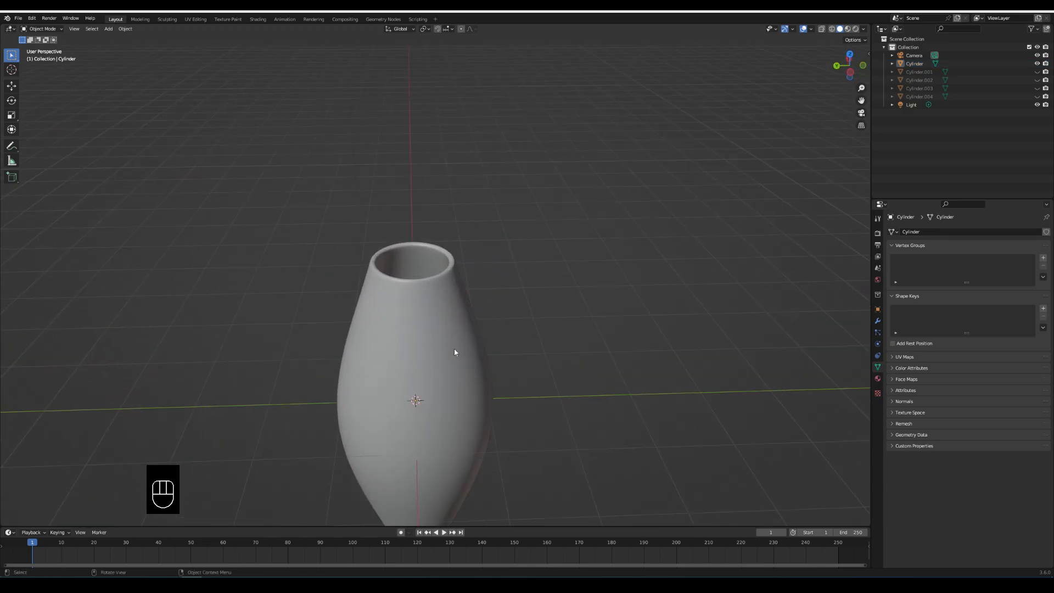
{"action": "middle_click_drag", "start_coordinate": [456, 351], "coordinate": [474, 305]}
{"action": "scroll", "coordinate": [444, 357], "scroll_direction": "down", "scroll_amount": 5}
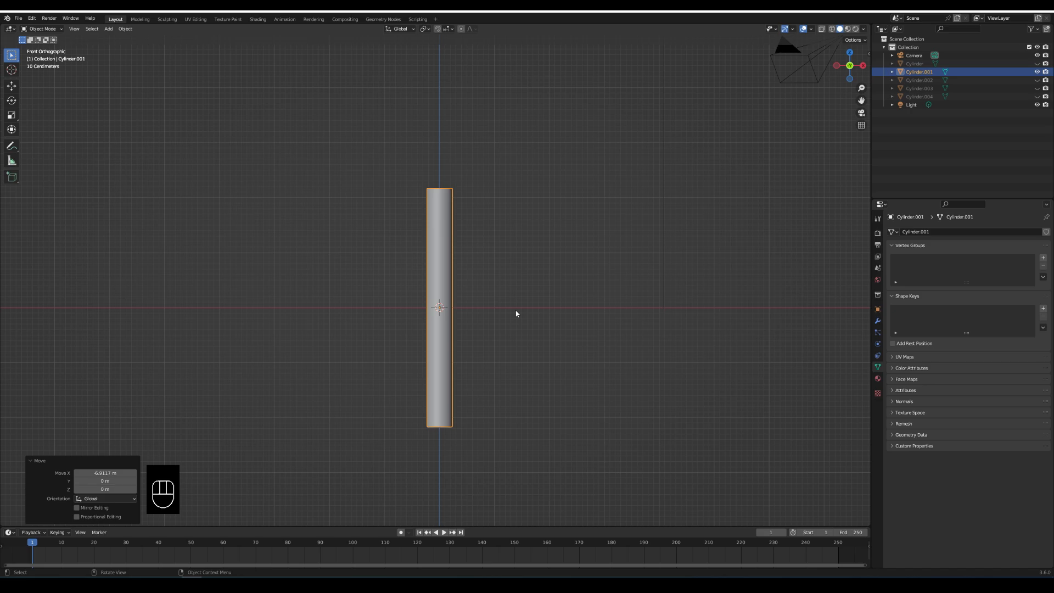
Scale an edge loop in the cylinder's lower half about 4.44 times in X and Y, using smooth proportional editing with a size of about 2.14.
{"action": "key", "text": "Tab"}
{"action": "scroll", "coordinate": [524, 340], "scroll_direction": "up", "scroll_amount": 3}
{"action": "scroll", "coordinate": [540, 340], "scroll_direction": "up", "scroll_amount": 1}
{"action": "middle_click_drag", "start_coordinate": [519, 386], "coordinate": [489, 348], "text": "shift"}
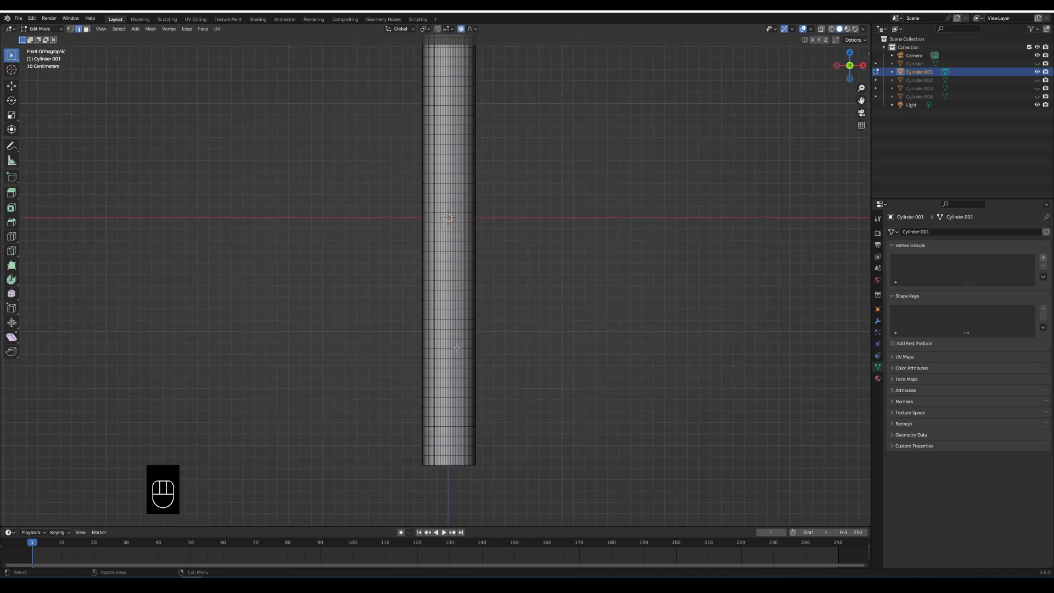
{"action": "left_click", "coordinate": [457, 329], "text": "alt"}
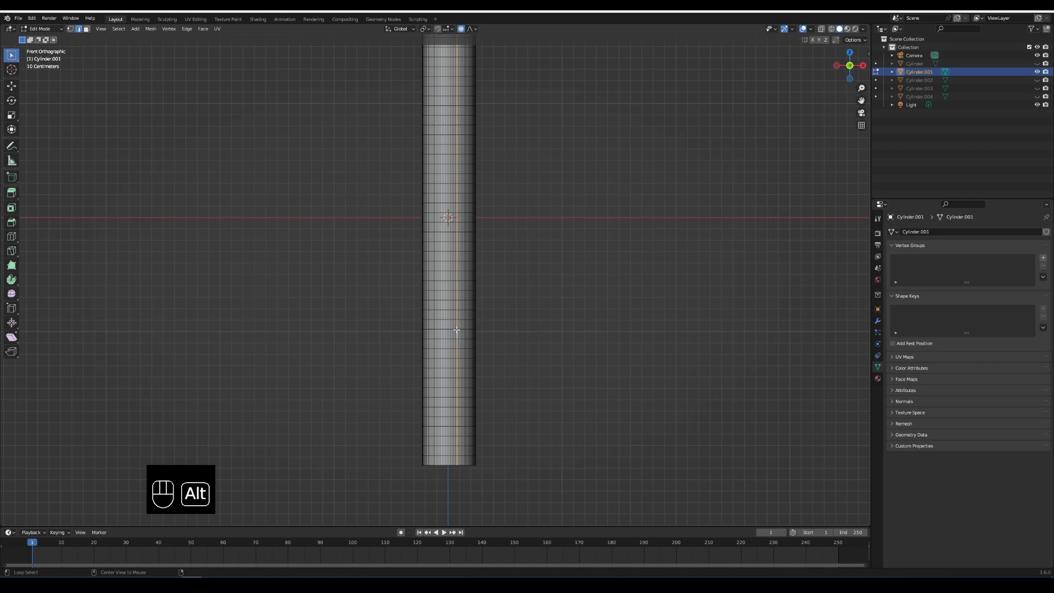
{"action": "left_click", "coordinate": [456, 330], "text": "alt"}
{"action": "scroll", "coordinate": [590, 339], "scroll_direction": "down", "scroll_amount": 2}
{"action": "key", "text": "s"}
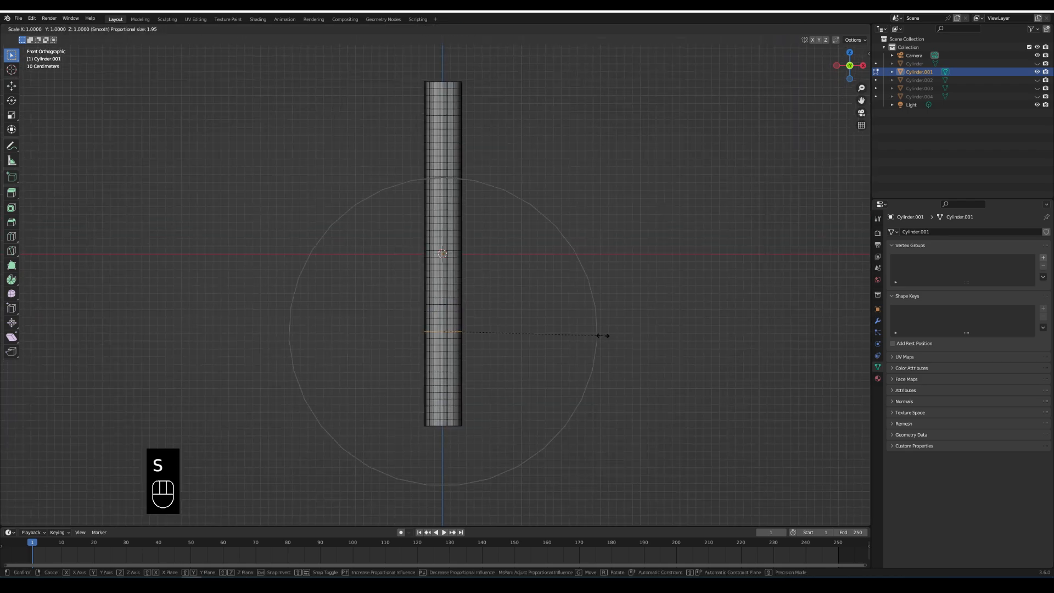
{"action": "key", "text": "shift+z"}
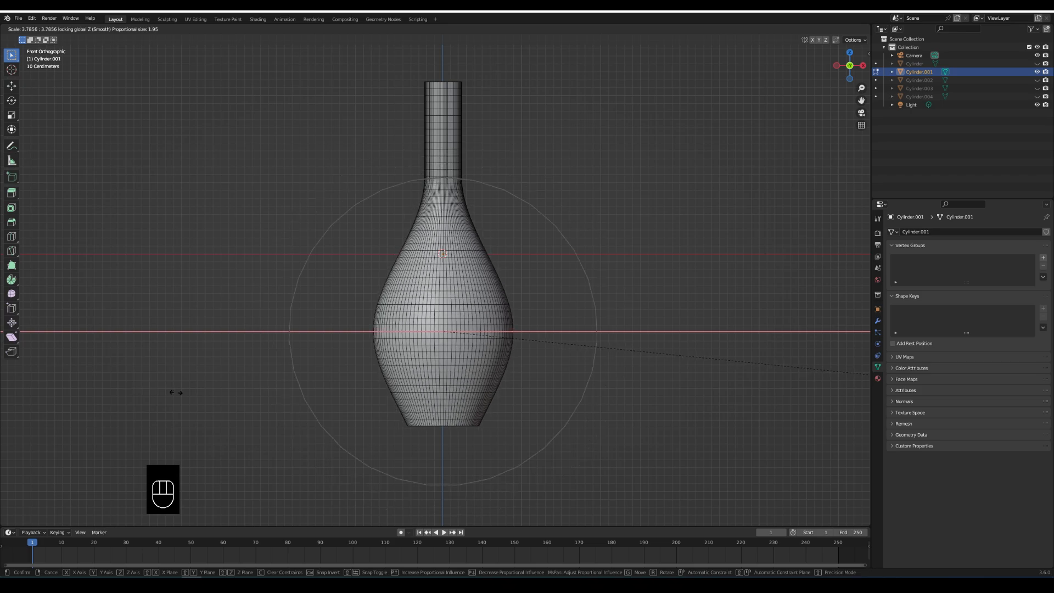
{"action": "scroll", "coordinate": [225, 393], "scroll_direction": "down", "scroll_amount": 1}
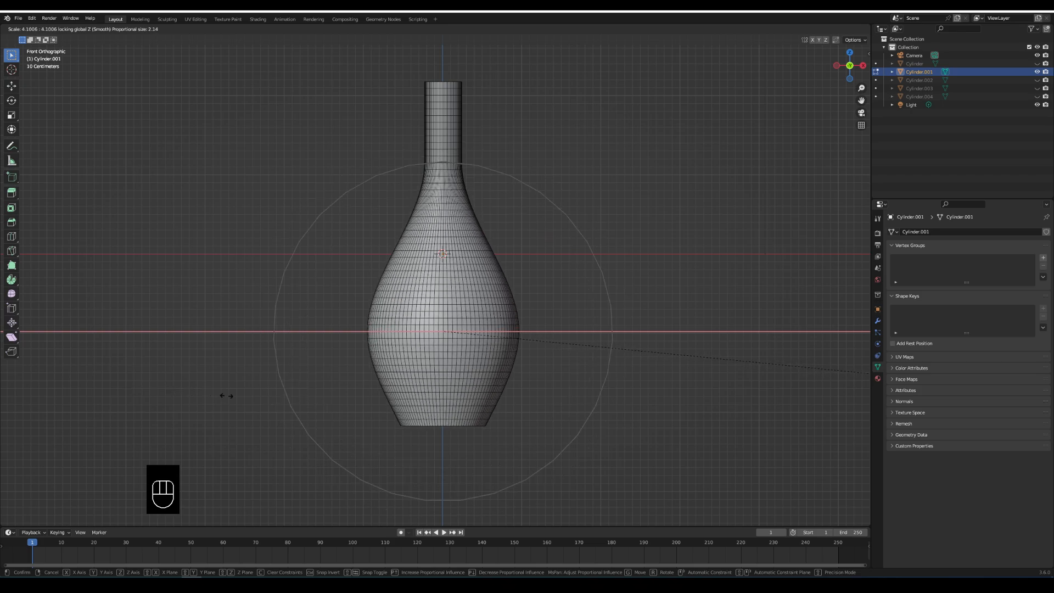
{"action": "left_click", "coordinate": [250, 413]}
Scale the edge loop at the base of the vase's neck to about 0.6 in X and Y, with a proportional size of about 1.1.
{"action": "scroll", "coordinate": [521, 181], "scroll_direction": "up", "scroll_amount": 2}
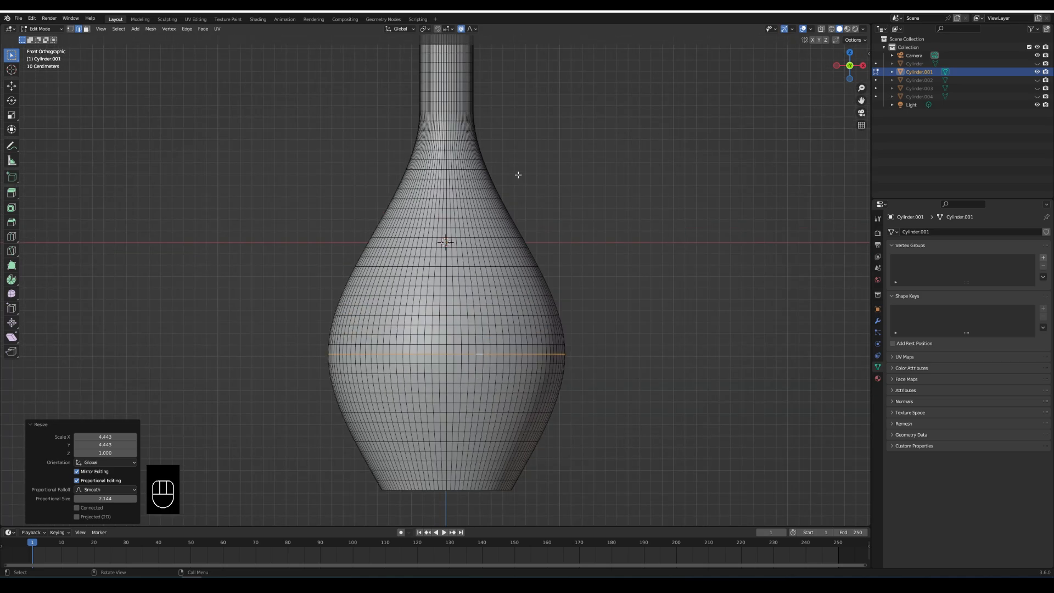
{"action": "left_click", "coordinate": [463, 204]}
{"action": "left_click", "coordinate": [460, 204], "text": "alt"}
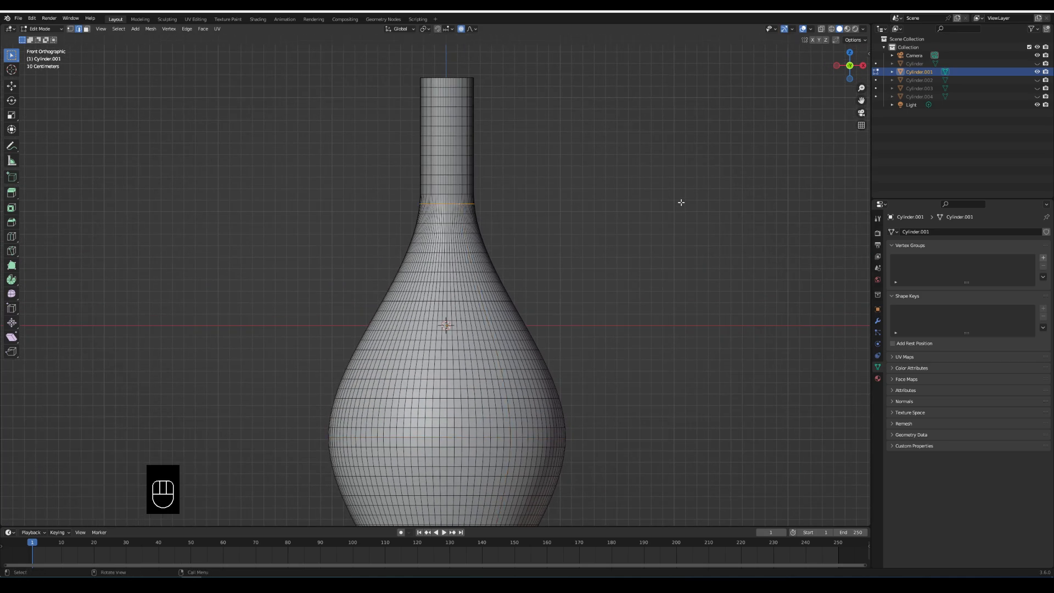
{"action": "key", "text": "s"}
{"action": "scroll", "coordinate": [679, 163], "scroll_direction": "up", "scroll_amount": 5, "text": "shift"}
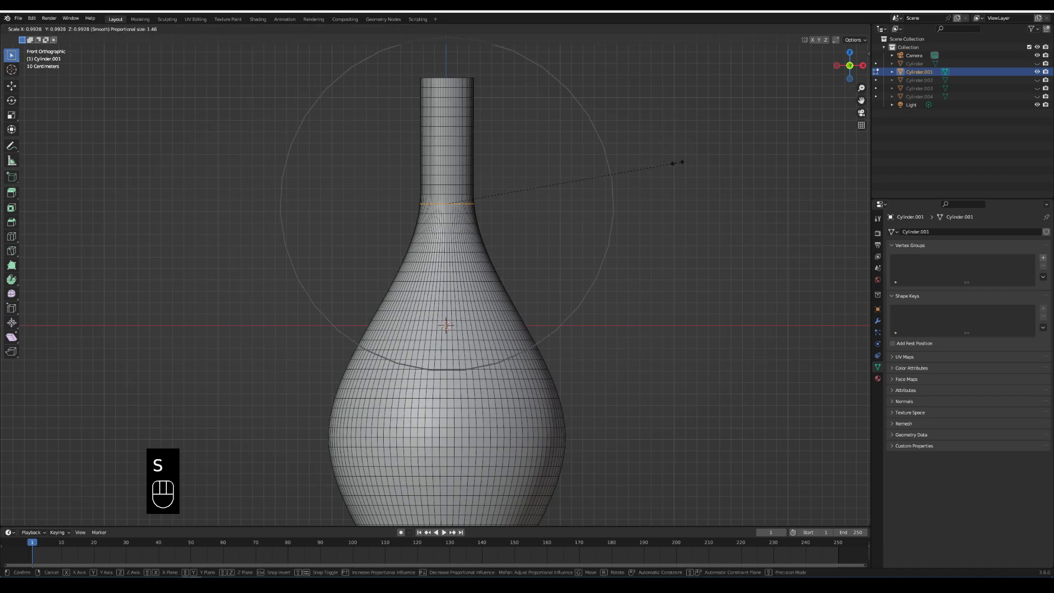
{"action": "key", "text": "shift+z"}
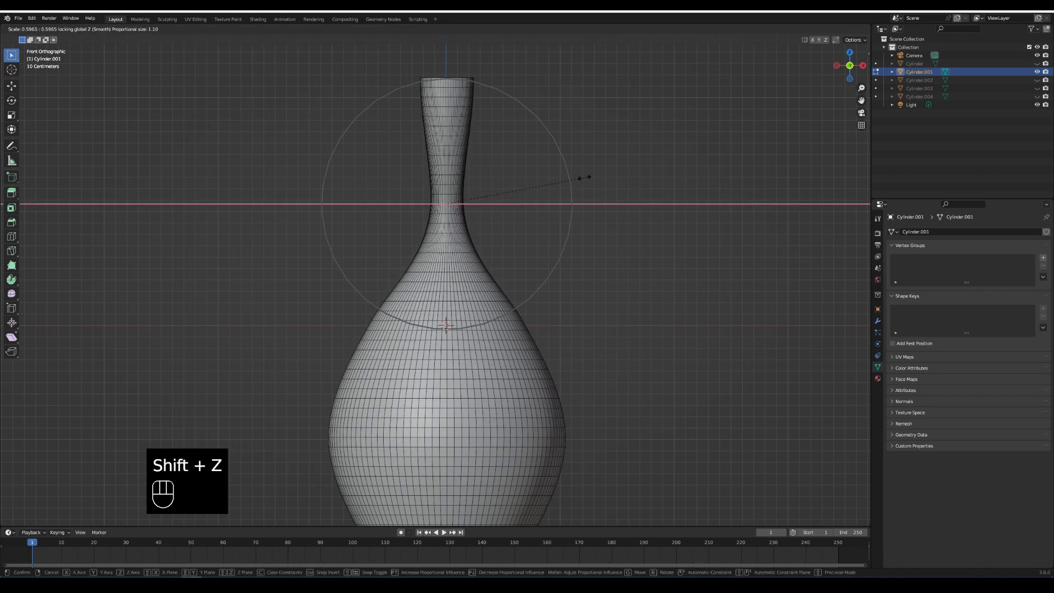
{"action": "left_click", "coordinate": [598, 177]}
{"action": "middle_click_drag", "start_coordinate": [598, 177], "coordinate": [597, 202]}
{"action": "scroll", "coordinate": [595, 206], "scroll_direction": "down", "scroll_amount": 3}
{"action": "left_click", "coordinate": [571, 241]}
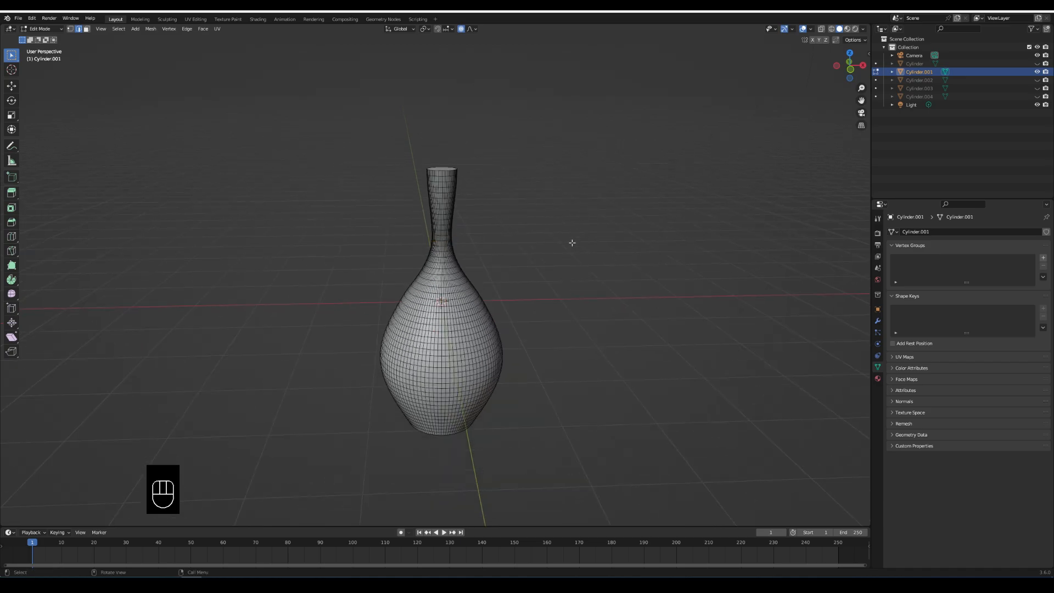
Widen the vase's top rim loop slightly in X and Y with proportional editing at a size of about 1.1.
{"action": "mouse_move", "coordinate": [572, 241]}
{"action": "middle_mouse_down"}
{"action": "mouse_move", "coordinate": [492, 209]}
{"action": "mouse_move", "coordinate": [509, 214]}
{"action": "middle_mouse_up"}
{"action": "key", "text": "Tab"}
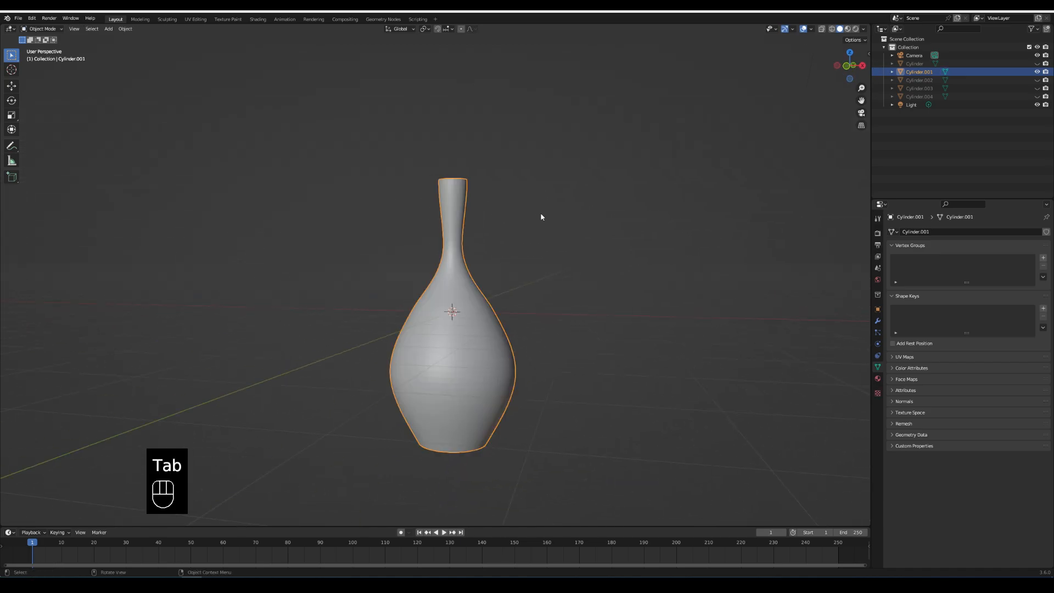
{"action": "key", "text": "Tab"}
{"action": "scroll", "coordinate": [513, 212], "scroll_direction": "up", "scroll_amount": 2}
{"action": "scroll", "coordinate": [478, 147], "scroll_direction": "down", "scroll_amount": 1}
{"action": "middle_click_drag", "start_coordinate": [478, 145], "coordinate": [481, 155]}
{"action": "scroll", "coordinate": [481, 155], "scroll_direction": "up", "scroll_amount": 2}
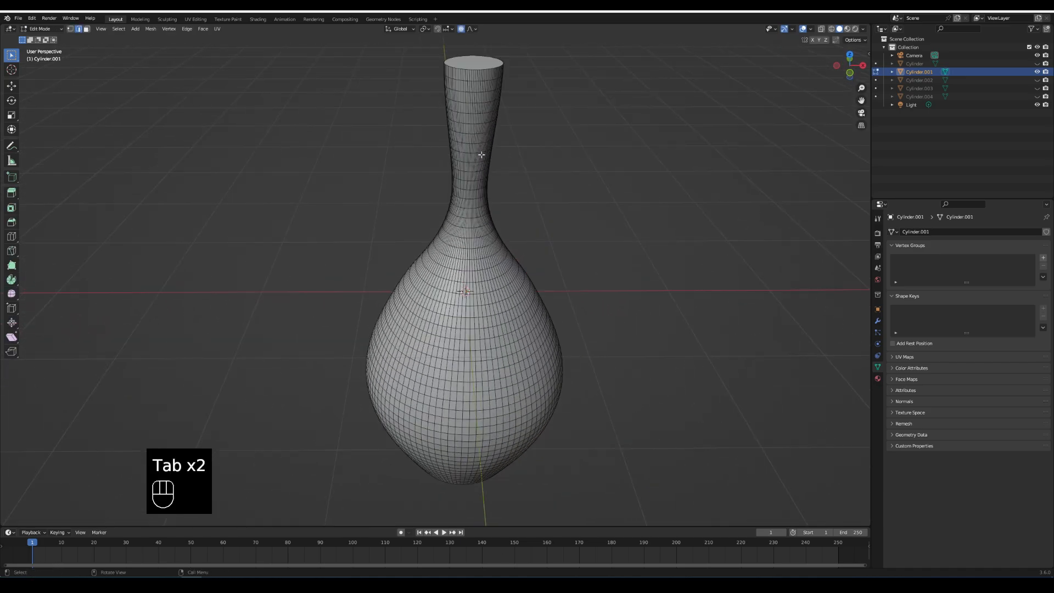
{"action": "left_click", "coordinate": [488, 69], "text": "alt"}
{"action": "scroll", "coordinate": [560, 104], "scroll_direction": "down", "scroll_amount": 3}
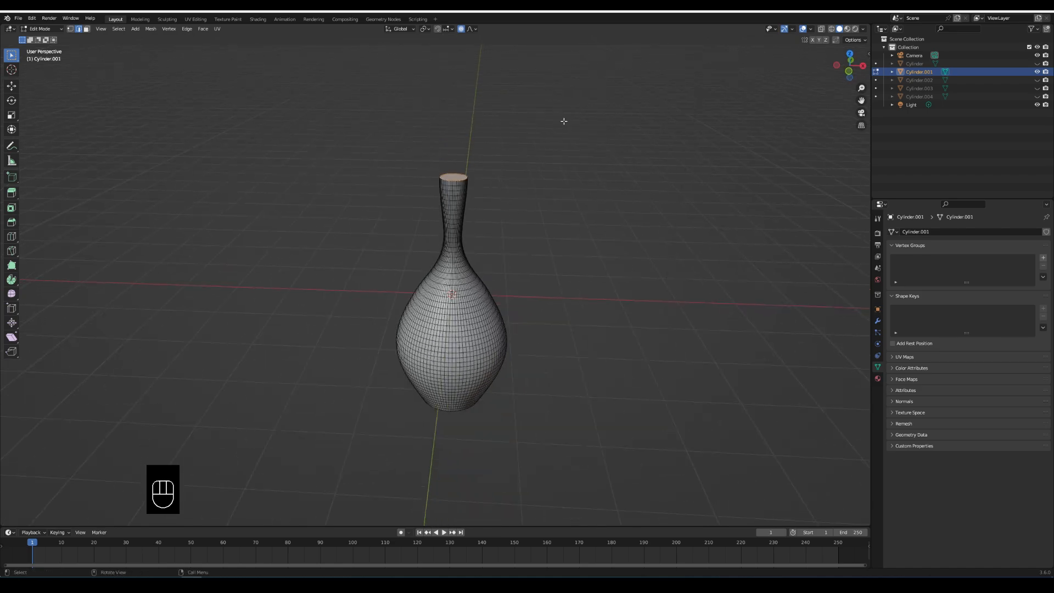
{"action": "middle_click_drag", "start_coordinate": [565, 120], "coordinate": [597, 234]}
{"action": "key", "text": "s"}
{"action": "key", "text": "shift+z"}
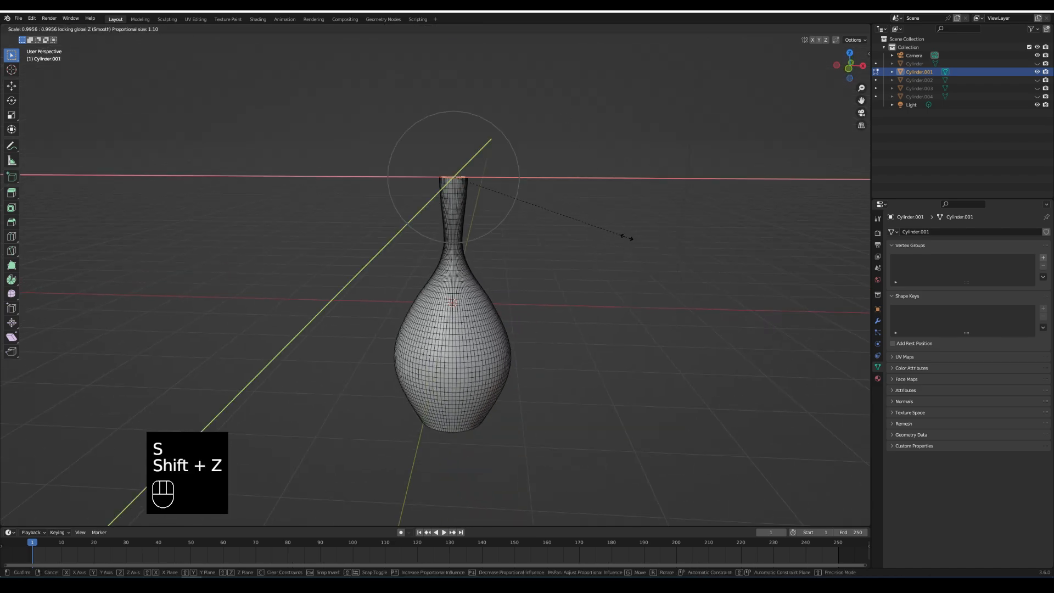
{"action": "left_click", "coordinate": [667, 237]}
Apply the vase's scale in Object Mode.
{"action": "middle_click_drag", "start_coordinate": [668, 238], "coordinate": [580, 273]}
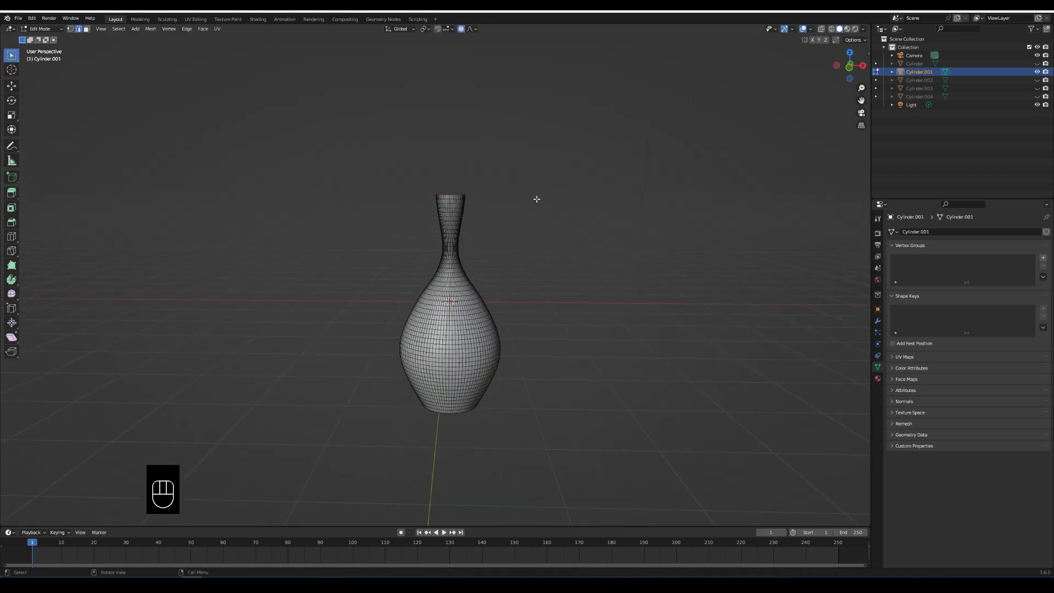
{"action": "key", "text": "Tab"}
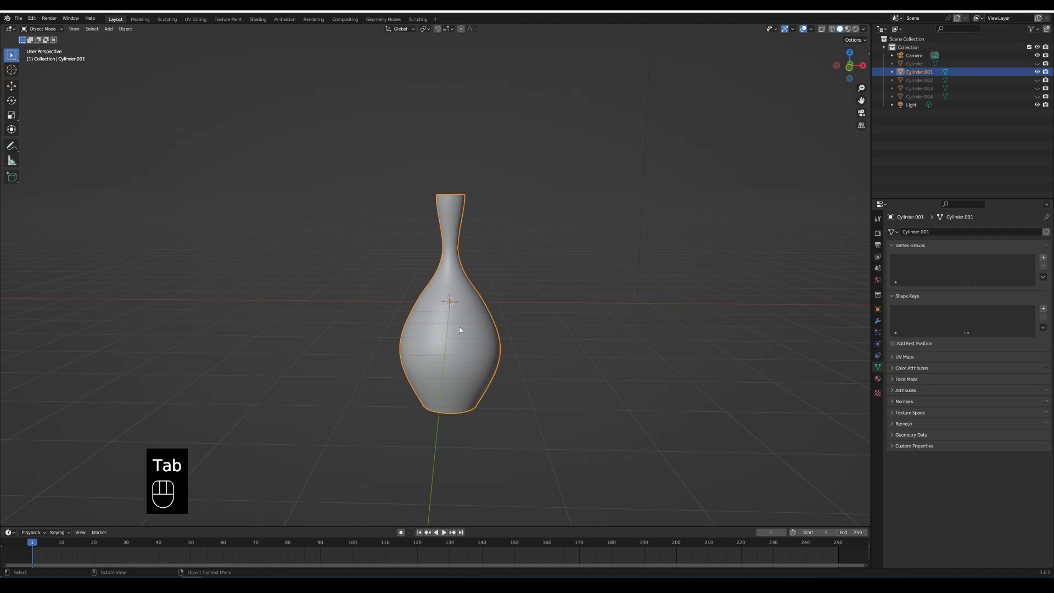
{"action": "key", "text": "ctrl+a"}
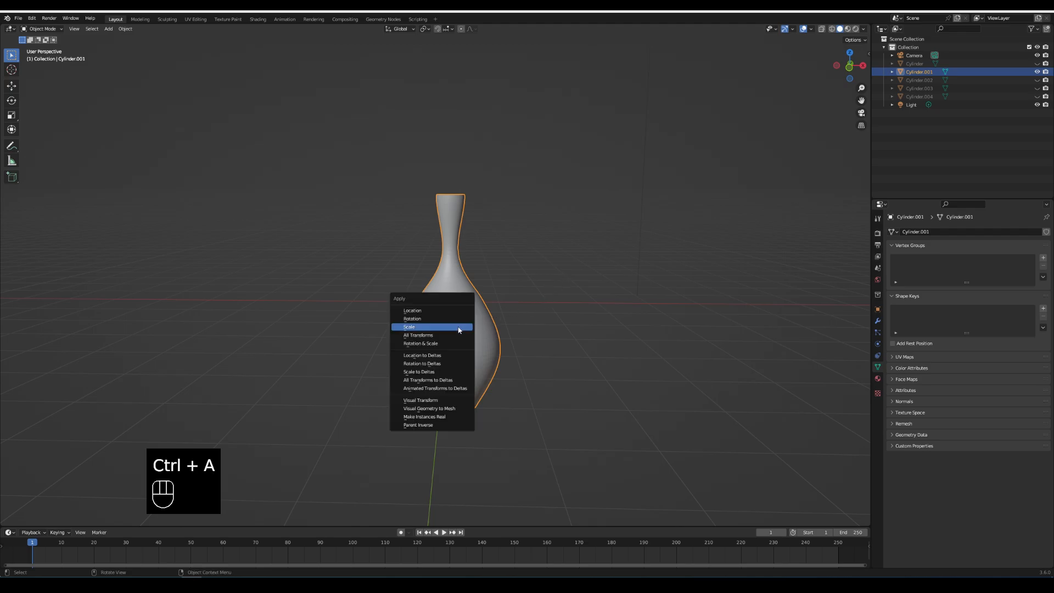
{"action": "left_click", "coordinate": [460, 330]}
Delete the face capping the top of the vase's neck in Edit Mode.
{"action": "key", "text": "Tab"}
{"action": "middle_click_drag", "start_coordinate": [508, 224], "coordinate": [557, 299]}
{"action": "scroll", "coordinate": [557, 299], "scroll_direction": "up", "scroll_amount": 5}
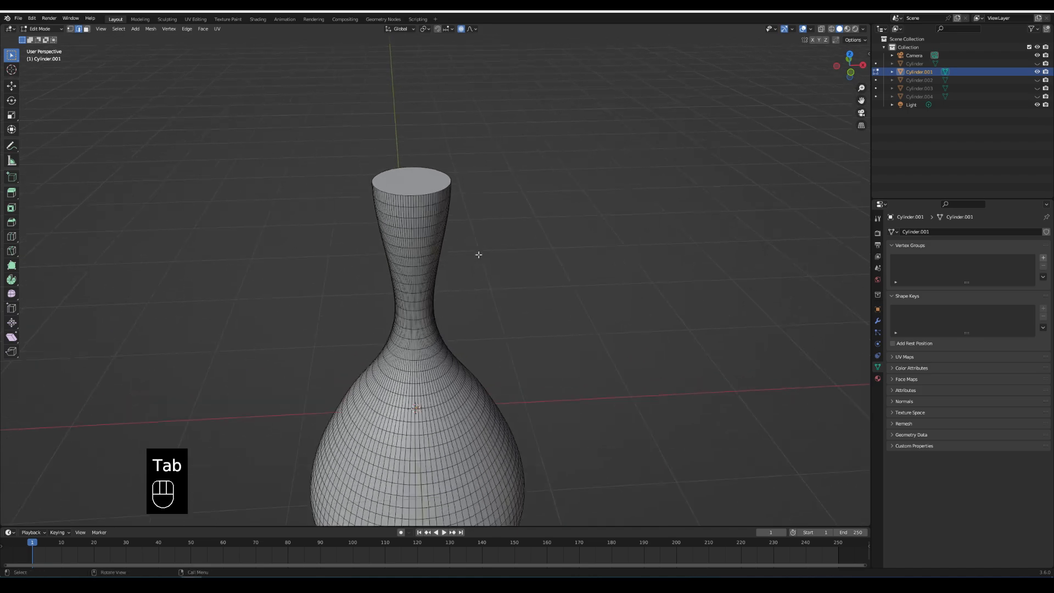
{"action": "scroll", "coordinate": [479, 255], "scroll_direction": "up", "scroll_amount": 2}
{"action": "key", "text": "3"}
{"action": "key", "text": "x"}
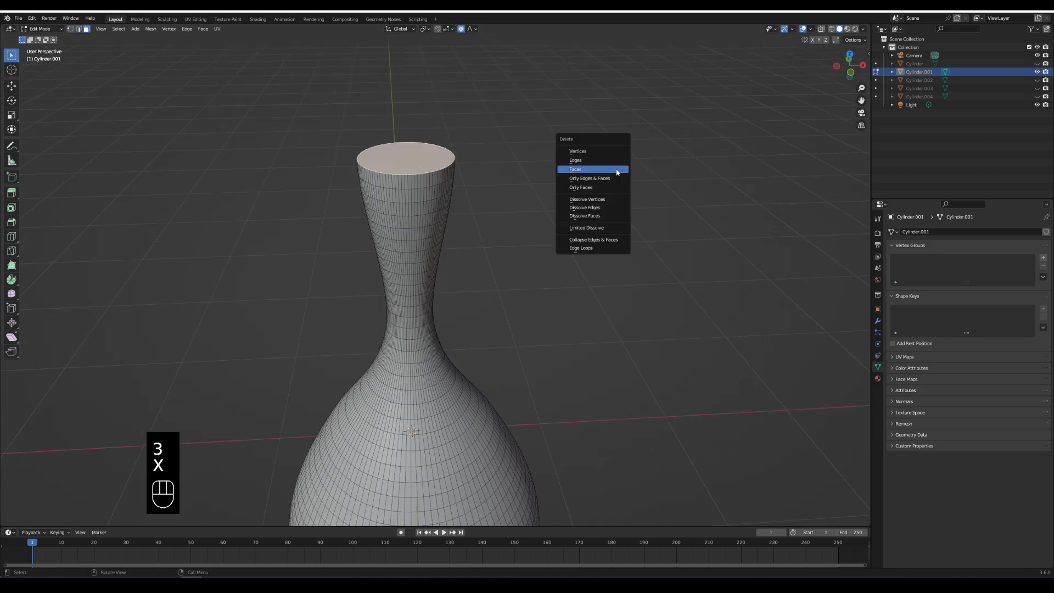
{"action": "left_click", "coordinate": [586, 171]}
Extrude all of the vase's faces inward along their normals by about 0.025 m to give the wall thickness.
{"action": "key", "text": "a"}
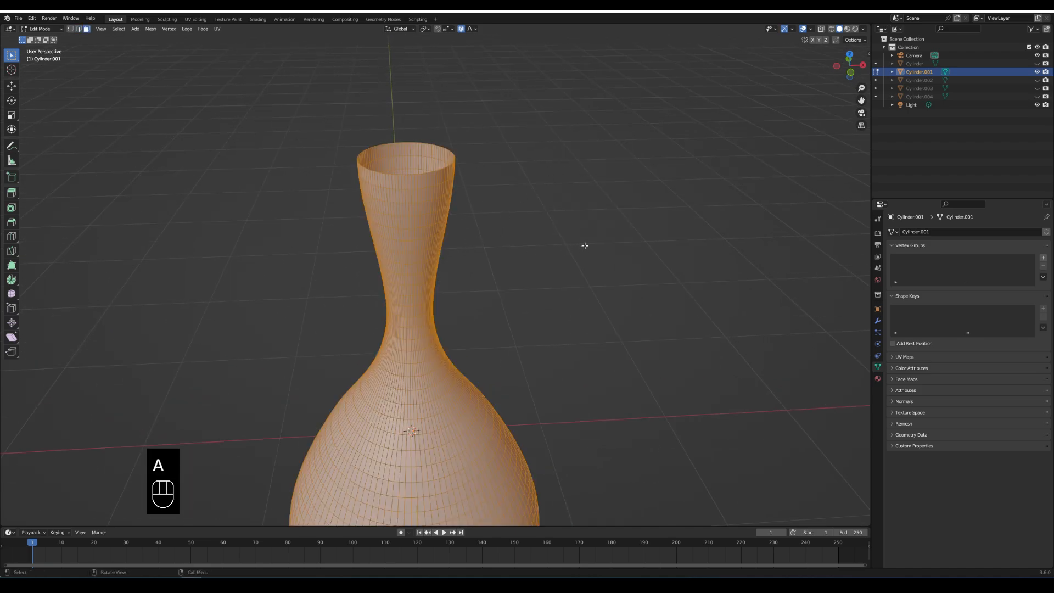
{"action": "middle_click_drag", "start_coordinate": [584, 245], "coordinate": [619, 213]}
{"action": "key", "text": "alt+e"}
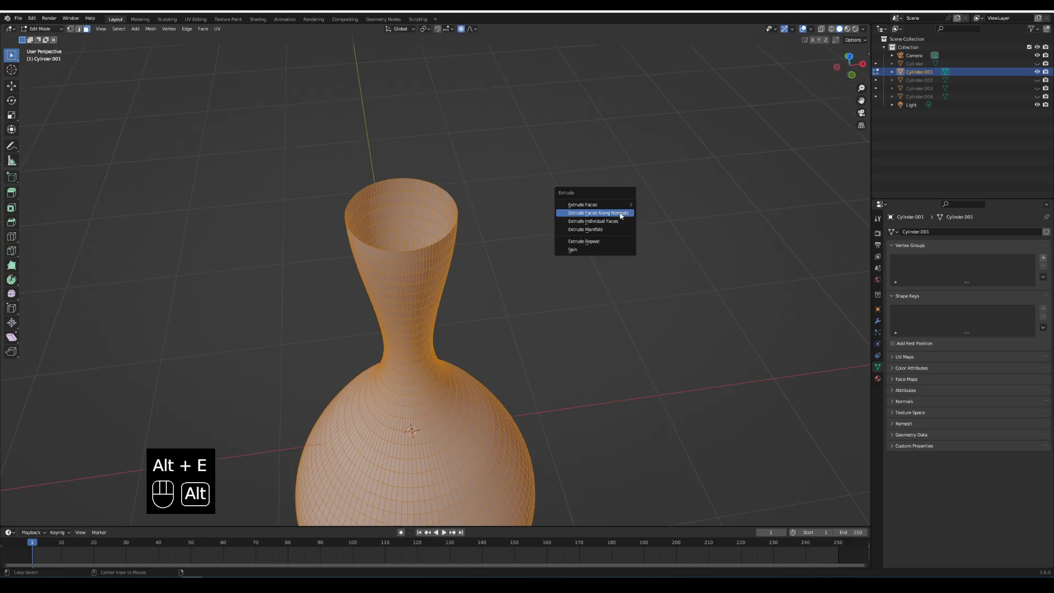
{"action": "left_click", "coordinate": [620, 213]}
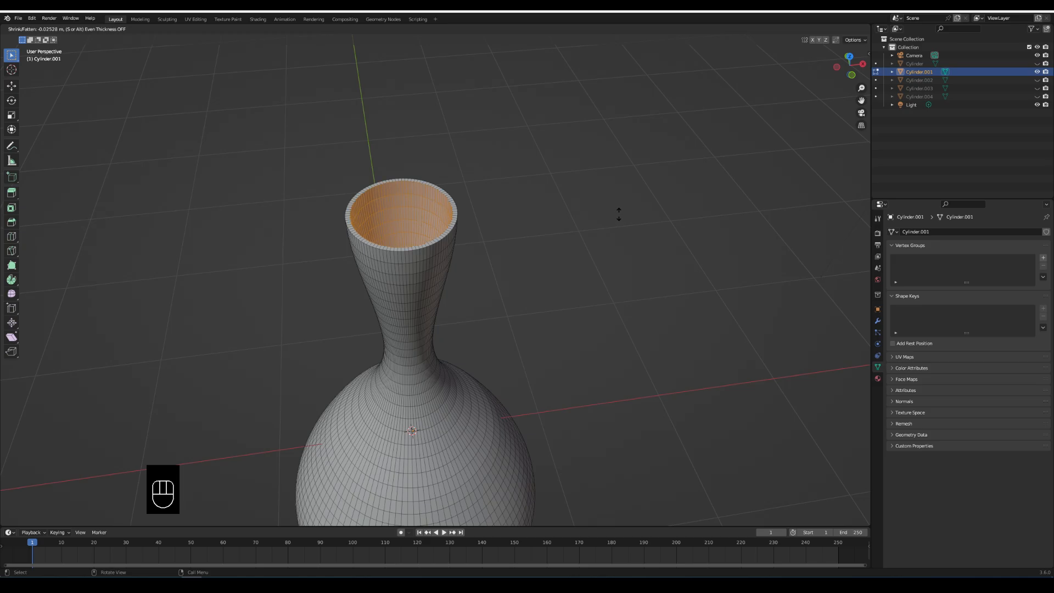
{"action": "left_click", "coordinate": [618, 214]}
{"action": "middle_click_drag", "start_coordinate": [609, 229], "coordinate": [611, 219]}
{"action": "left_click", "coordinate": [531, 224]}
Bevel the outer and inner edge loops of the neck's rim with 4 segments and a width of about 0.013 m.
{"action": "scroll", "coordinate": [531, 225], "scroll_direction": "up", "scroll_amount": 3}
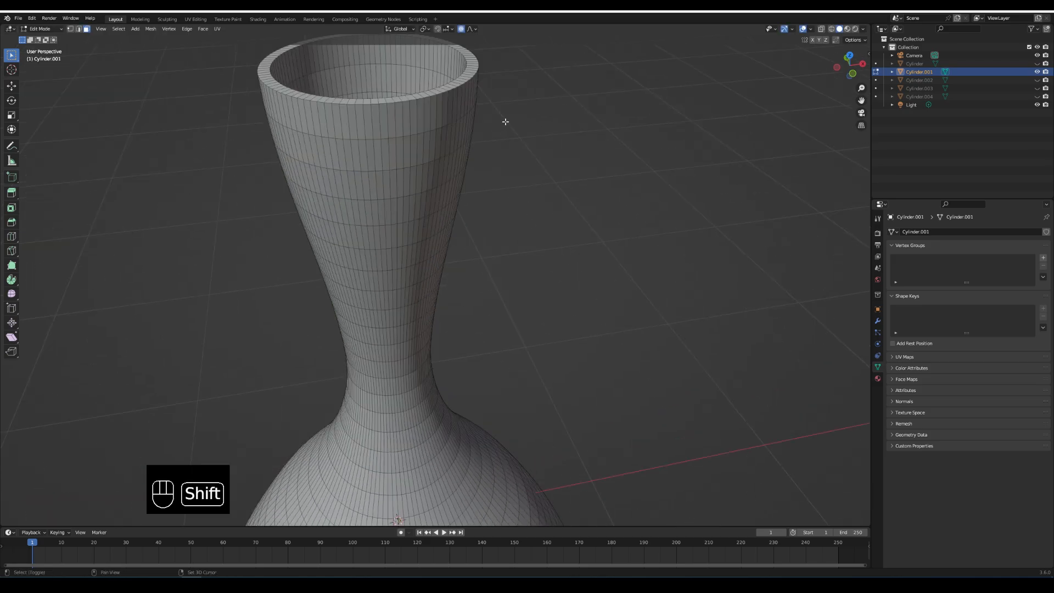
{"action": "middle_click_drag", "start_coordinate": [505, 122], "coordinate": [543, 291], "text": "shift"}
{"action": "left_click", "coordinate": [536, 273], "text": "alt"}
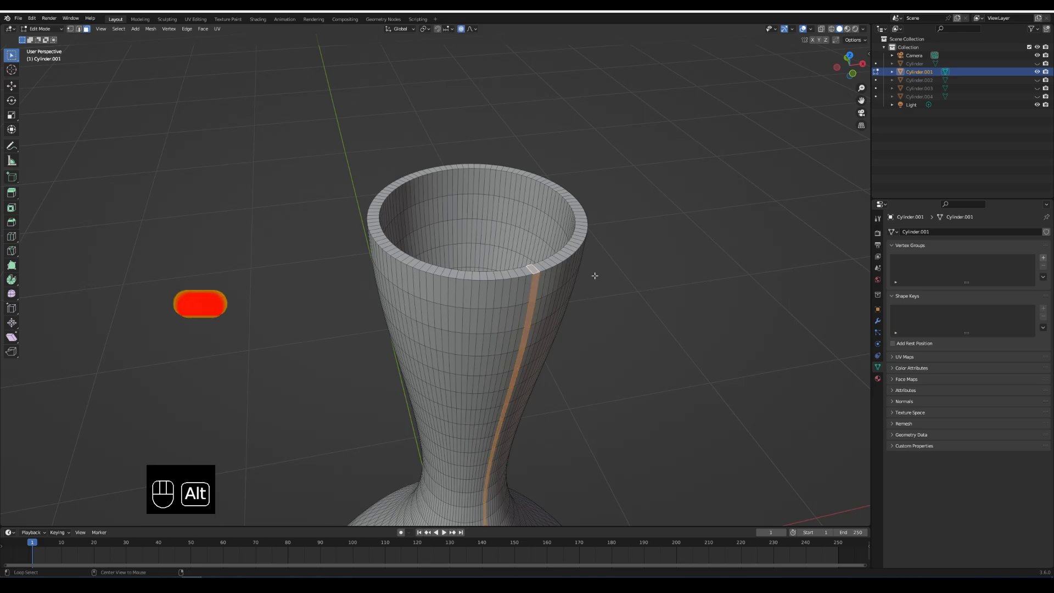
{"action": "left_click", "coordinate": [641, 277]}
{"action": "key", "text": "2"}
{"action": "left_click", "coordinate": [538, 272], "text": "alt"}
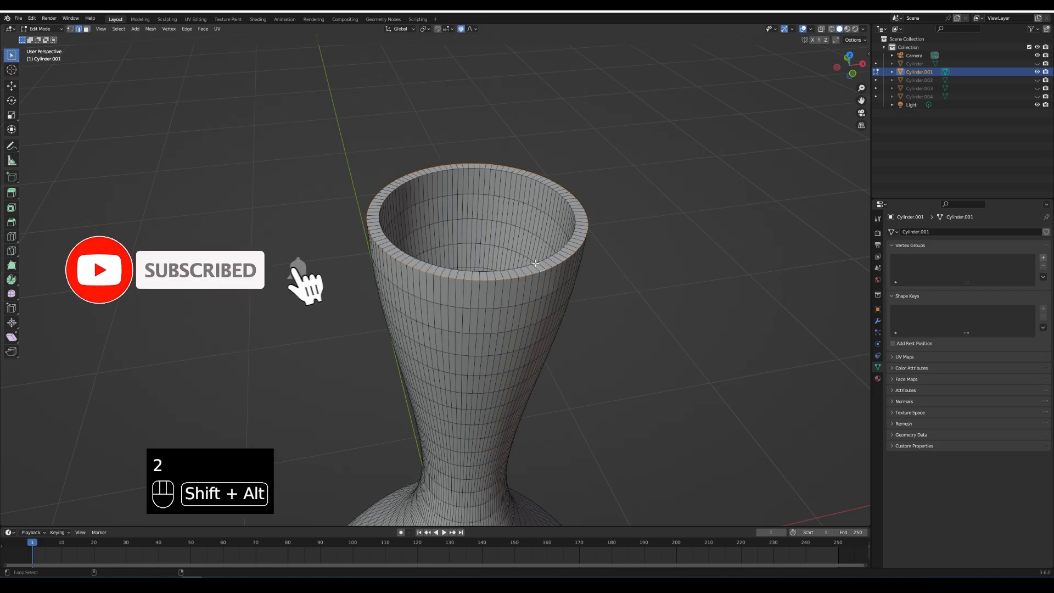
{"action": "scroll", "coordinate": [537, 264], "scroll_direction": "up", "scroll_amount": 3}
{"action": "middle_click_drag", "start_coordinate": [729, 264], "coordinate": [653, 264], "text": "shift"}
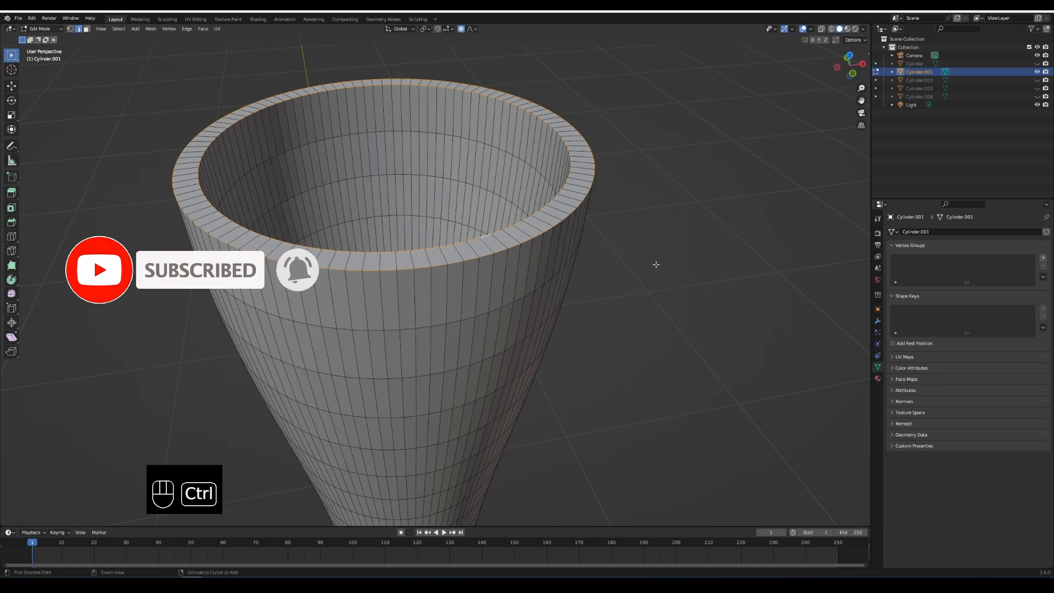
{"action": "key", "text": "ctrl+b"}
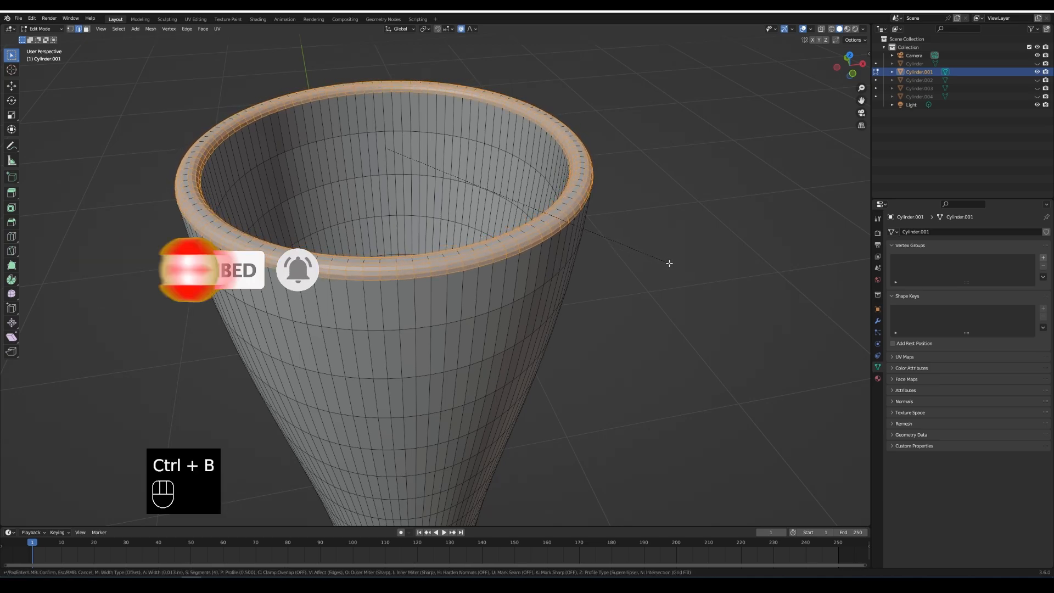
{"action": "left_click", "coordinate": [667, 263]}
Shade the long-necked vase smooth in Object Mode and view its finished shape.
{"action": "key", "text": "Tab"}
{"action": "scroll", "coordinate": [523, 363], "scroll_direction": "down", "scroll_amount": 5}
{"action": "middle_click_drag", "start_coordinate": [522, 363], "coordinate": [523, 343], "text": "shift"}
{"action": "scroll", "coordinate": [523, 362], "scroll_direction": "down", "scroll_amount": 2}
{"action": "middle_click_drag", "start_coordinate": [521, 439], "coordinate": [484, 327]}
{"action": "scroll", "coordinate": [482, 399], "scroll_direction": "down", "scroll_amount": 1}
{"action": "middle_click_drag", "start_coordinate": [484, 327], "coordinate": [506, 311]}
{"action": "scroll", "coordinate": [506, 310], "scroll_direction": "up", "scroll_amount": 2}
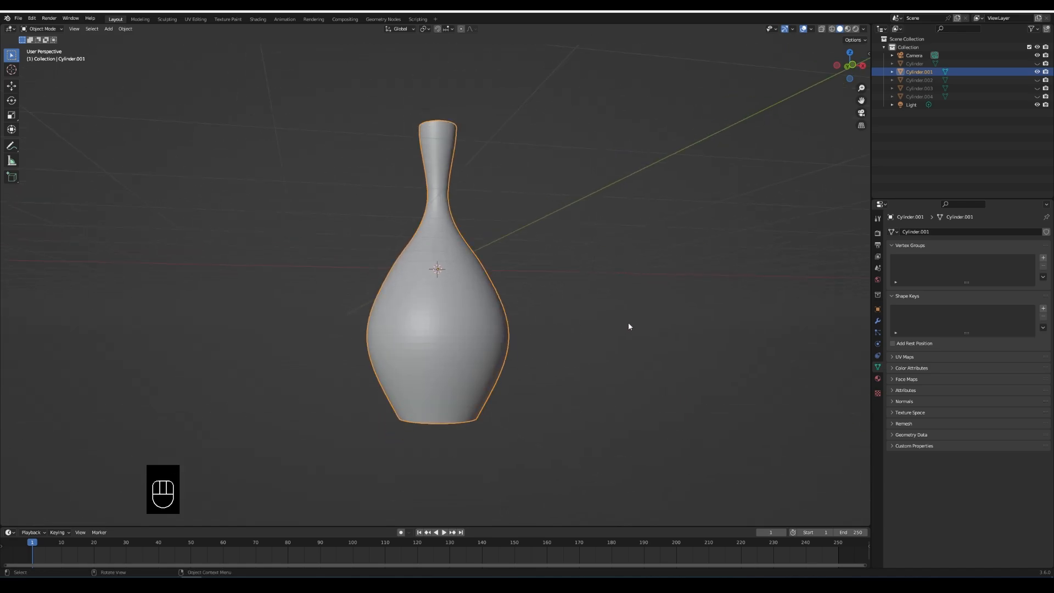
{"action": "right_click", "coordinate": [471, 328]}
{"action": "left_click", "coordinate": [483, 314]}
{"action": "left_click", "coordinate": [589, 321]}
{"action": "middle_click_drag", "start_coordinate": [589, 322], "coordinate": [568, 291]}
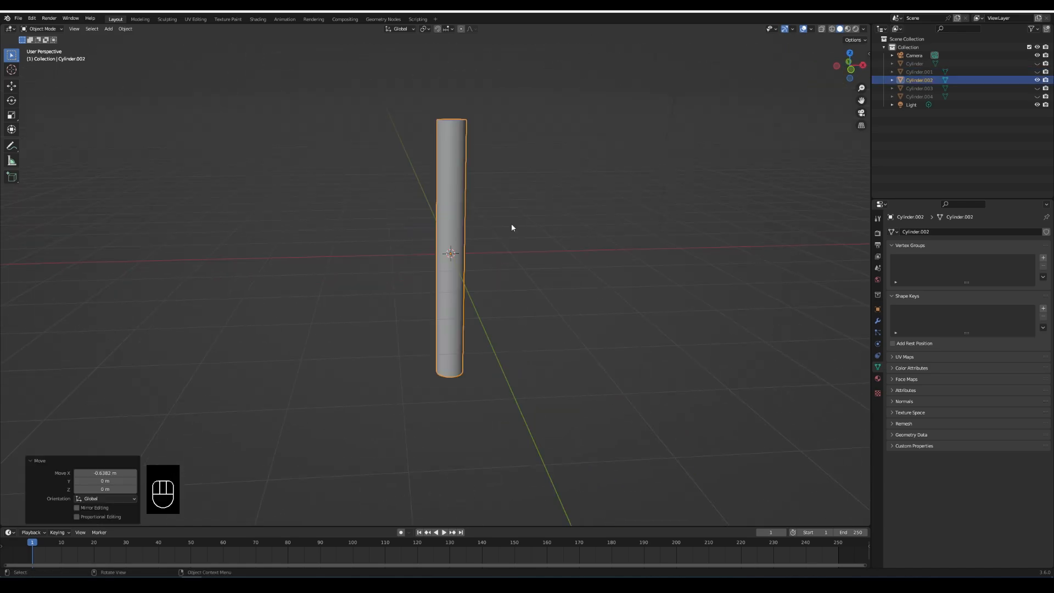
Scale an edge loop near the cylinder's base horizontally by about 6.97 in Edit Mode, with smooth proportional editing of size about 1.95.
{"action": "key", "text": "Tab"}
{"action": "key", "text": "KP_1"}
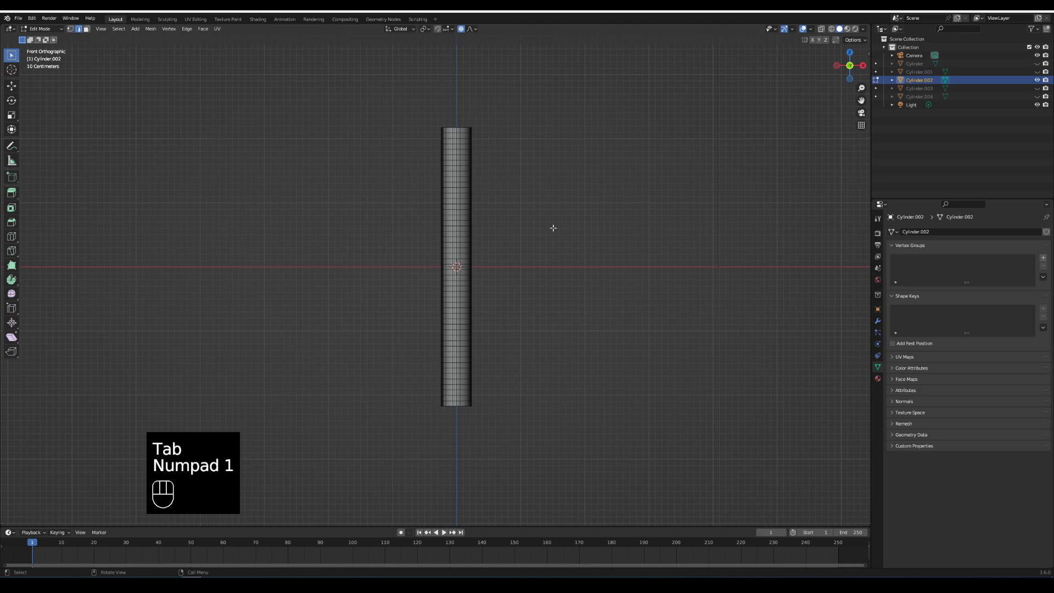
{"action": "scroll", "coordinate": [465, 370], "scroll_direction": "up", "scroll_amount": 1}
{"action": "middle_click_drag", "start_coordinate": [472, 403], "coordinate": [459, 378], "text": "shift"}
{"action": "scroll", "coordinate": [458, 378], "scroll_direction": "up", "scroll_amount": 2}
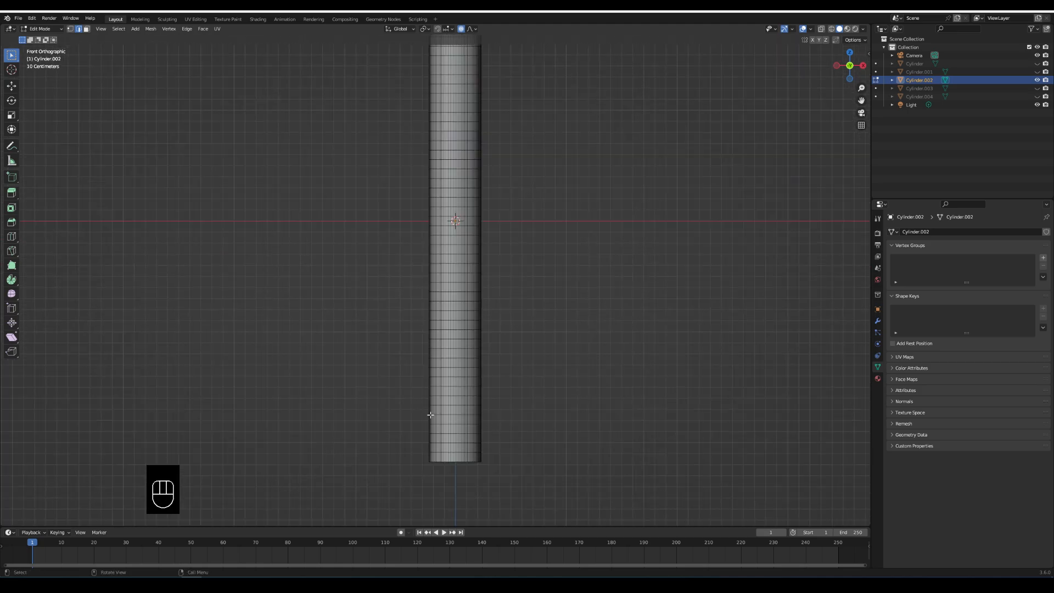
{"action": "key", "text": "ctrl+r"}
{"action": "left_click", "coordinate": [460, 396]}
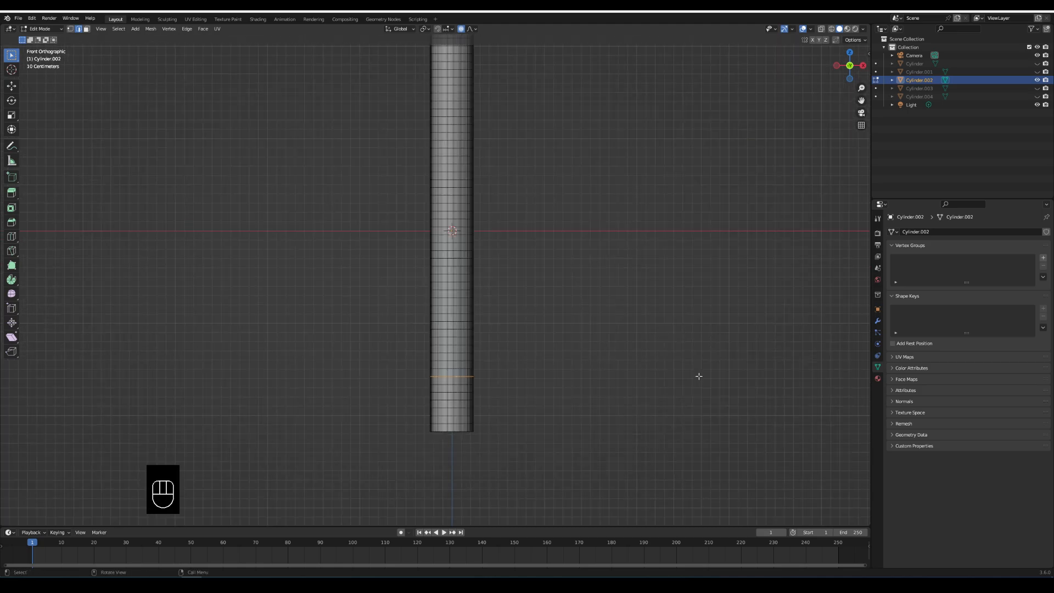
{"action": "scroll", "coordinate": [697, 376], "scroll_direction": "down", "scroll_amount": 2}
{"action": "key", "text": "s"}
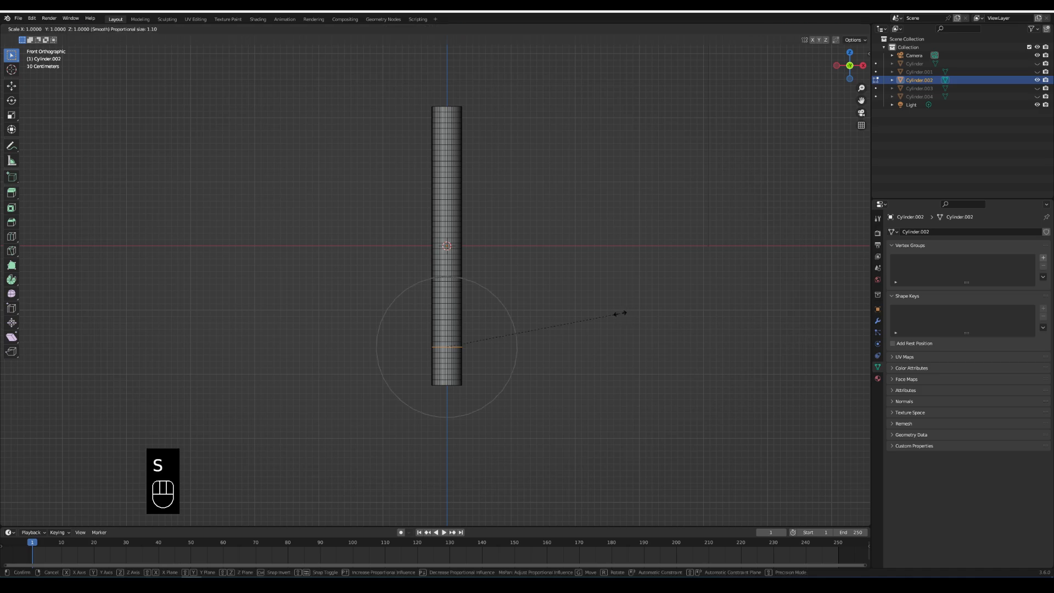
{"action": "key", "text": "shift+z"}
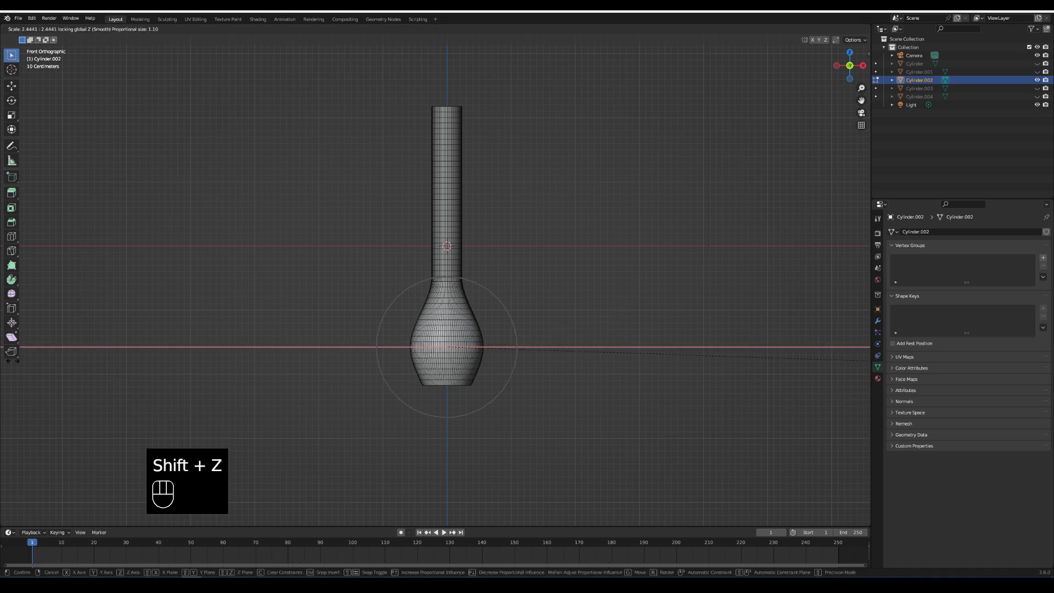
{"action": "scroll", "coordinate": [611, 345], "scroll_direction": "down", "scroll_amount": 4}
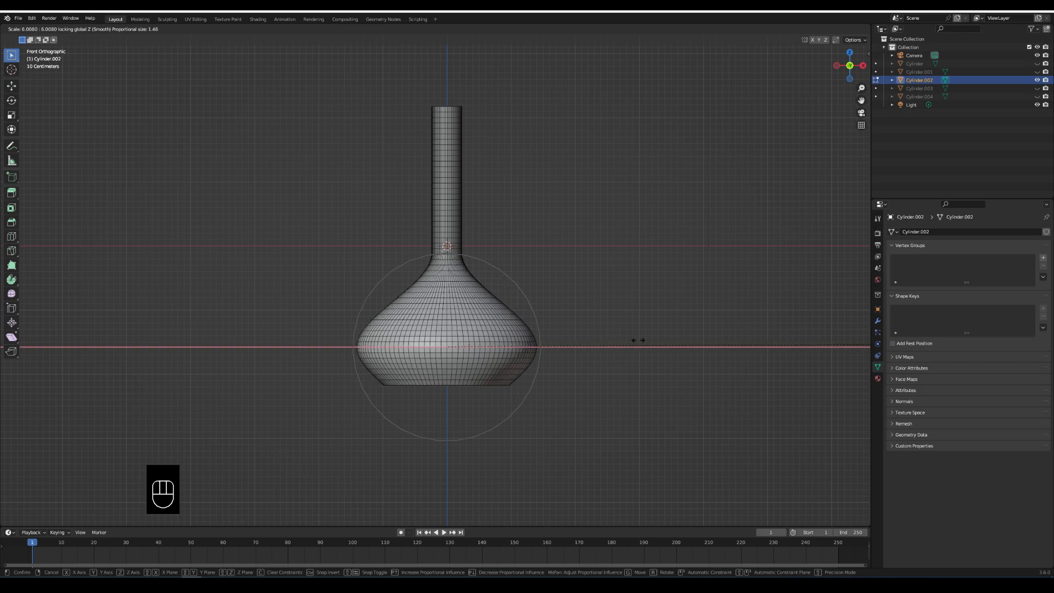
{"action": "scroll", "coordinate": [669, 344], "scroll_direction": "down", "scroll_amount": 5}
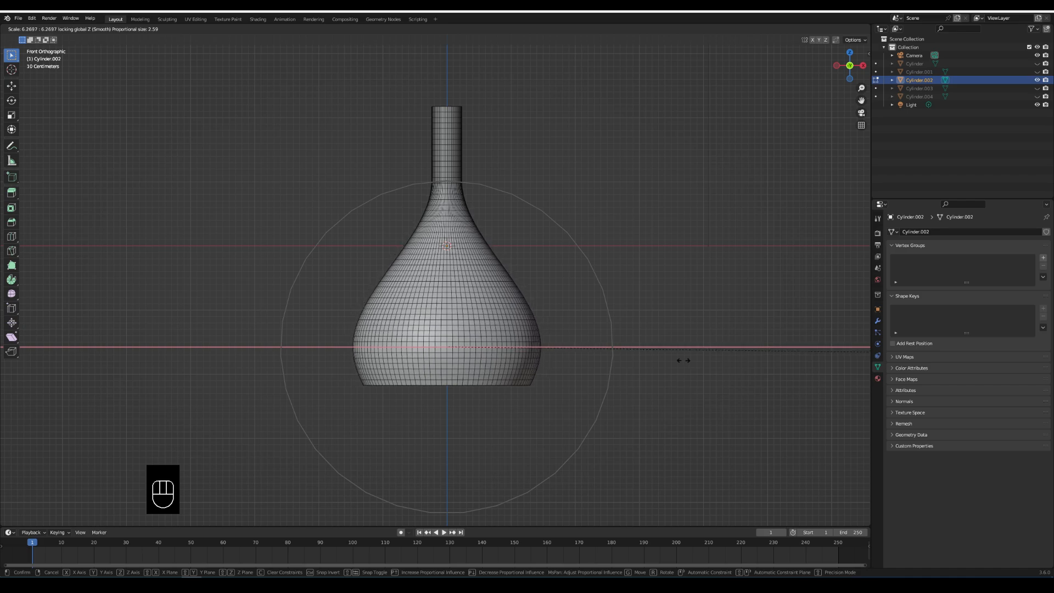
{"action": "scroll", "coordinate": [800, 365], "scroll_direction": "up", "scroll_amount": 2}
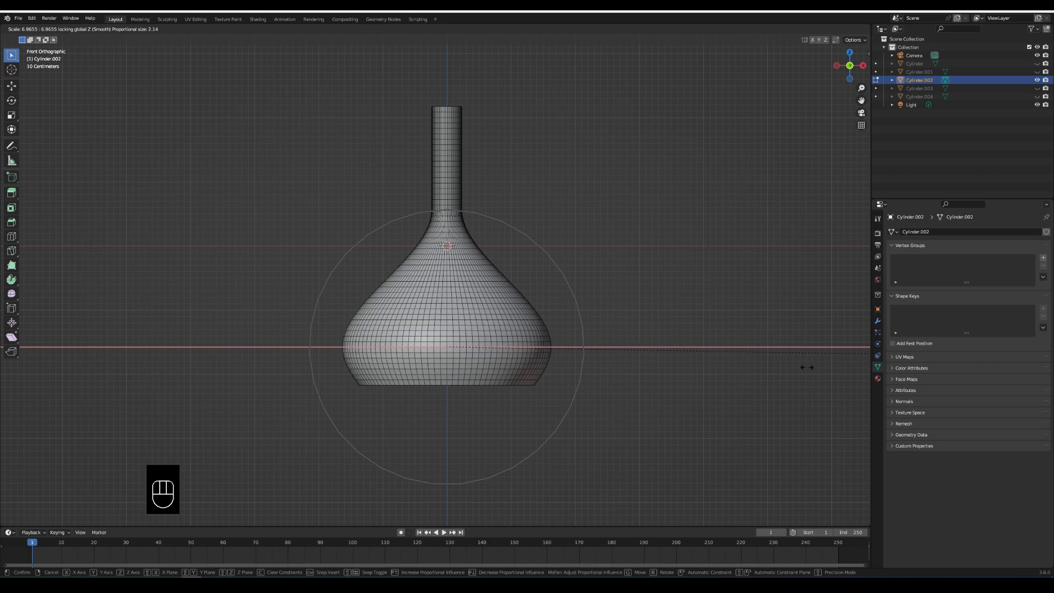
{"action": "scroll", "coordinate": [806, 366], "scroll_direction": "up", "scroll_amount": 1}
{"action": "left_click", "coordinate": [807, 366]}
Return to Object Mode and apply the vase's scale.
{"action": "middle_click_drag", "start_coordinate": [807, 364], "coordinate": [635, 318]}
{"action": "scroll", "coordinate": [587, 284], "scroll_direction": "up", "scroll_amount": 2}
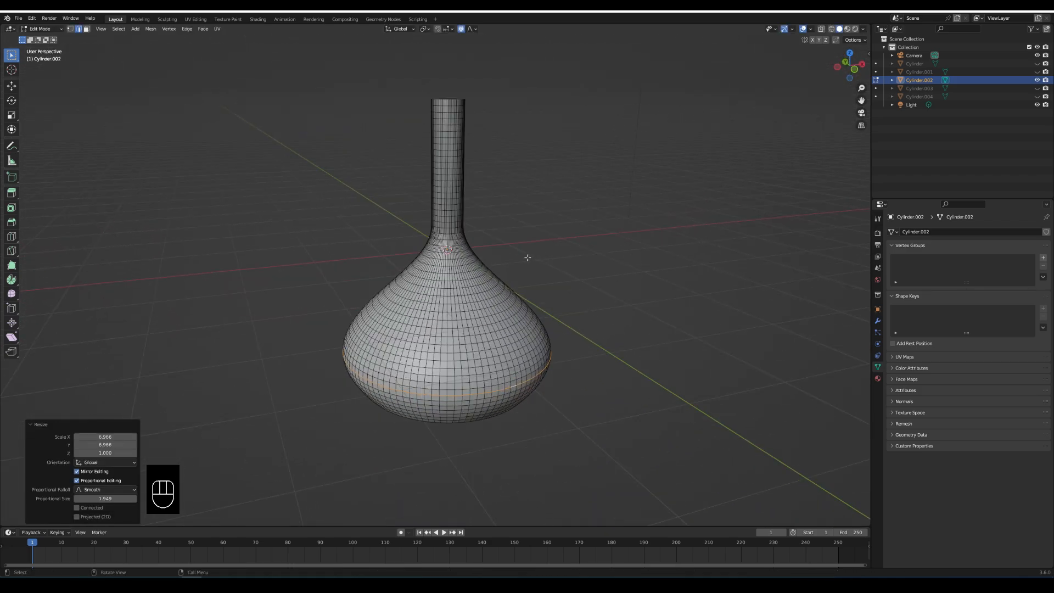
{"action": "middle_click_drag", "start_coordinate": [529, 190], "coordinate": [498, 231]}
{"action": "middle_click_drag", "start_coordinate": [503, 231], "coordinate": [543, 228]}
{"action": "scroll", "coordinate": [543, 229], "scroll_direction": "down", "scroll_amount": 1}
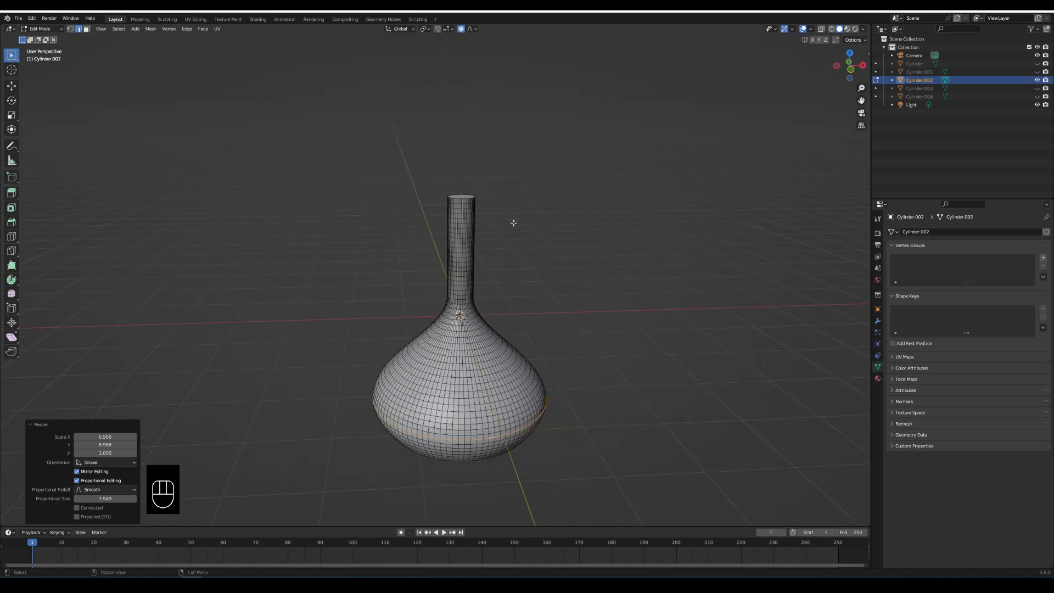
{"action": "key", "text": "Tab"}
{"action": "scroll", "coordinate": [560, 302], "scroll_direction": "down", "scroll_amount": 2}
{"action": "middle_click_drag", "start_coordinate": [560, 302], "coordinate": [586, 294]}
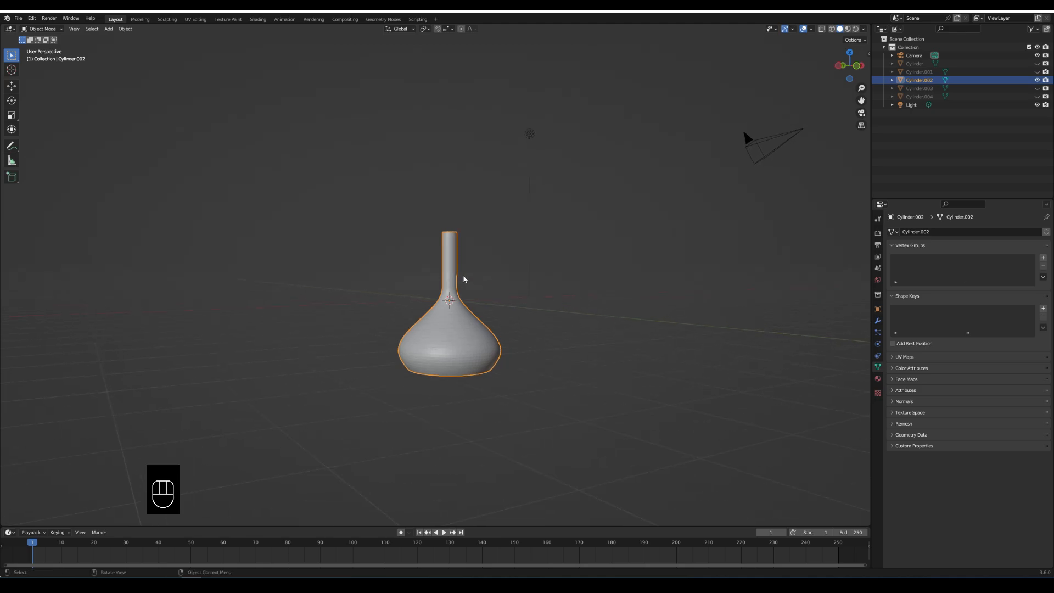
{"action": "scroll", "coordinate": [536, 315], "scroll_direction": "up", "scroll_amount": 3}
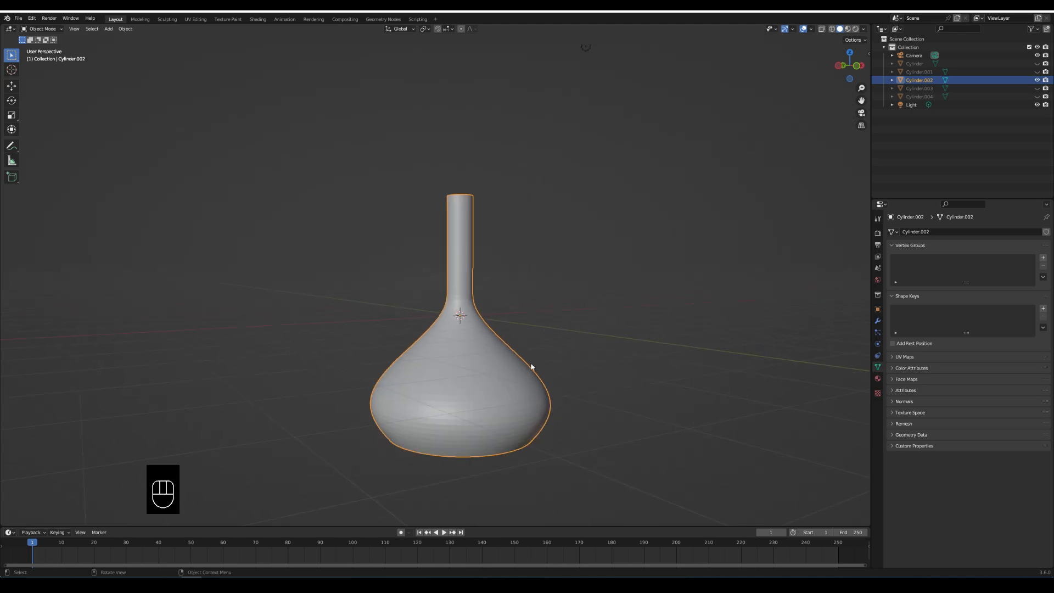
{"action": "key", "text": "ctrl+a"}
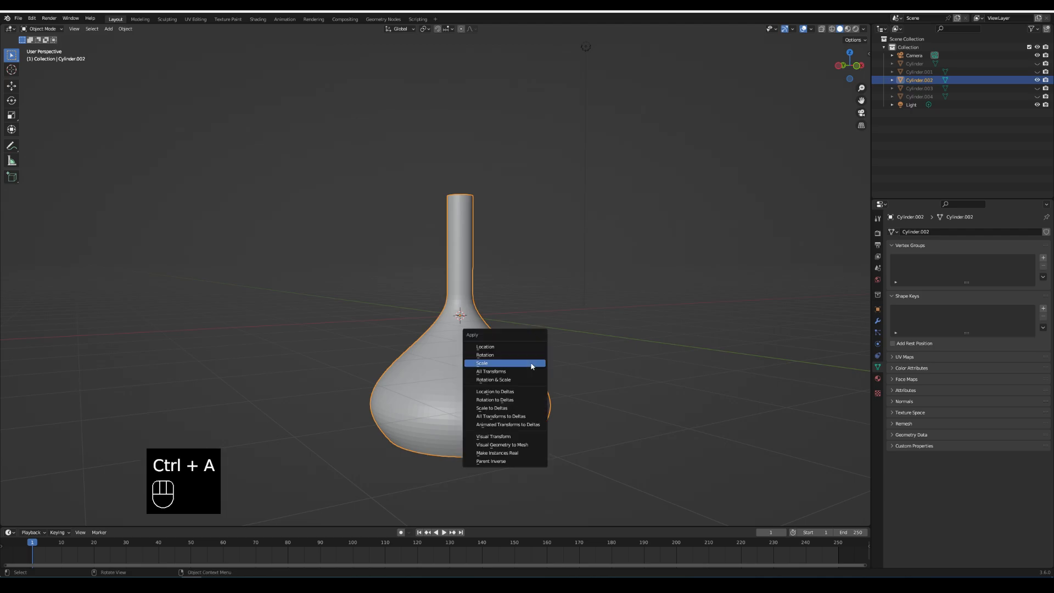
{"action": "left_click", "coordinate": [531, 364]}
Flare the top of the neck by scaling it horizontally by about 1.82 with smooth proportional editing of size about 2.36.
{"action": "key", "text": "Tab"}
{"action": "middle_click_drag", "start_coordinate": [536, 330], "coordinate": [739, 260]}
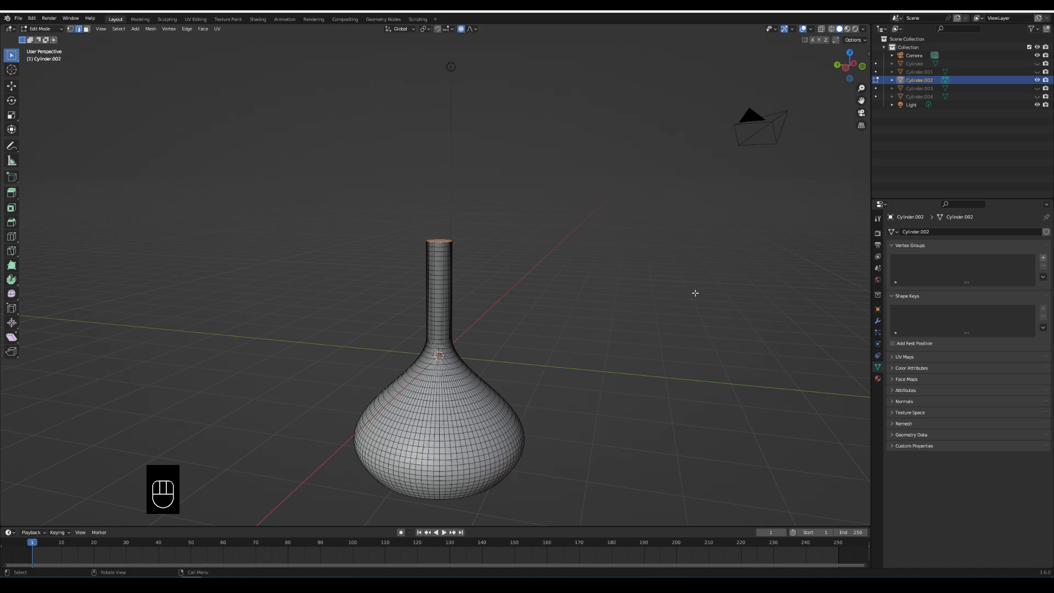
{"action": "key", "text": "s"}
{"action": "key", "text": "shift+z"}
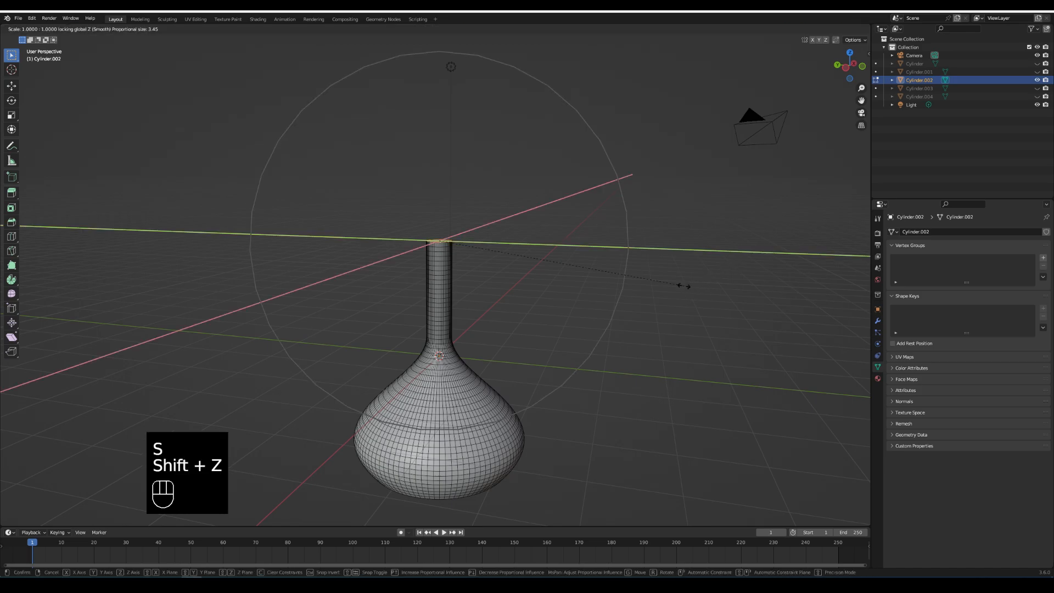
{"action": "scroll", "coordinate": [795, 301], "scroll_direction": "up", "scroll_amount": 4}
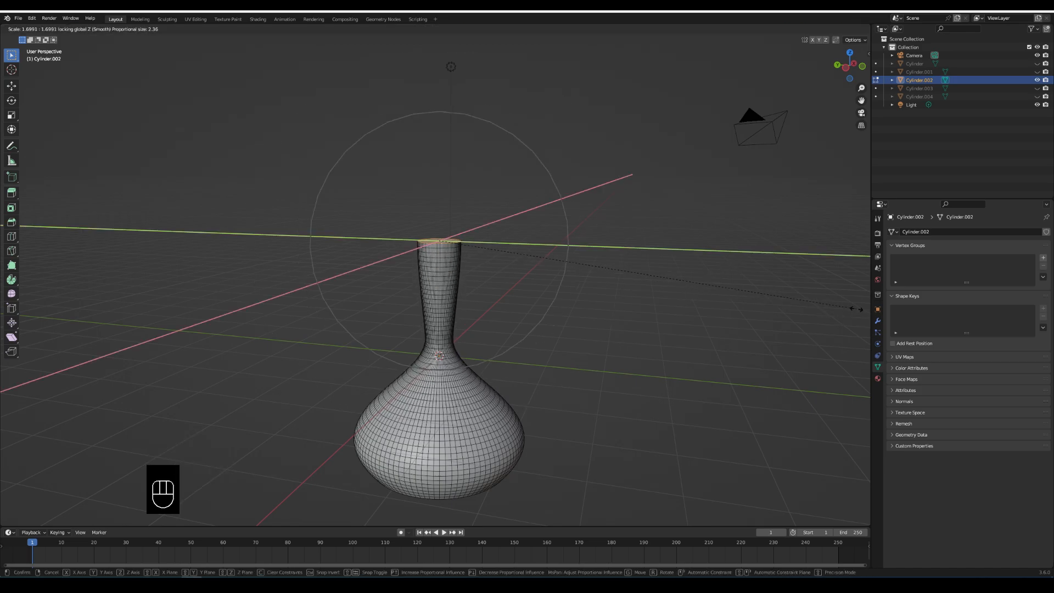
{"action": "left_click", "coordinate": [22, 308]}
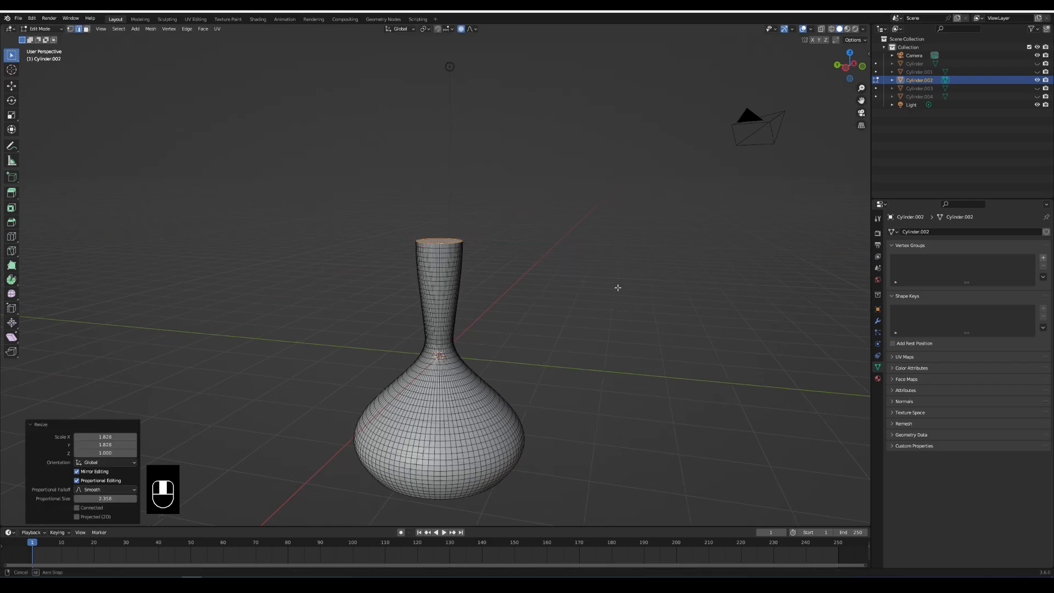
Delete the face that caps the flared neck.
{"action": "middle_click_drag", "start_coordinate": [616, 299], "coordinate": [675, 258]}
{"action": "key", "text": "3"}
{"action": "key", "text": "x"}
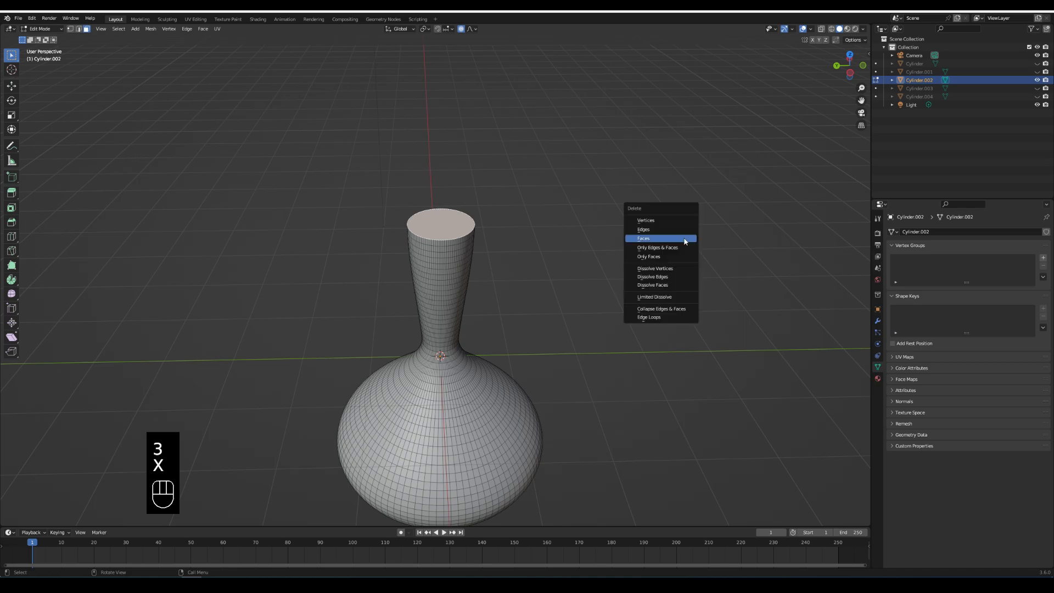
{"action": "left_click", "coordinate": [650, 240]}
{"action": "scroll", "coordinate": [631, 248], "scroll_direction": "up", "scroll_amount": 1}
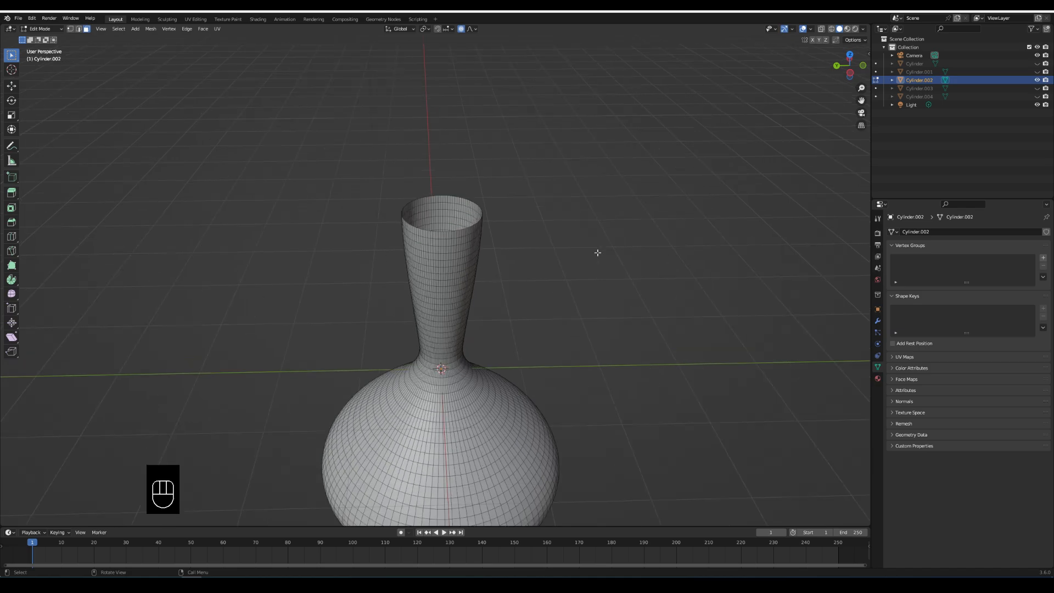
Extrude all of the vase's faces inward along their normals by about 0.046 m to form the wall.
{"action": "key", "text": "a"}
{"action": "middle_click_drag", "start_coordinate": [632, 248], "coordinate": [748, 228]}
{"action": "key", "text": "alt+e"}
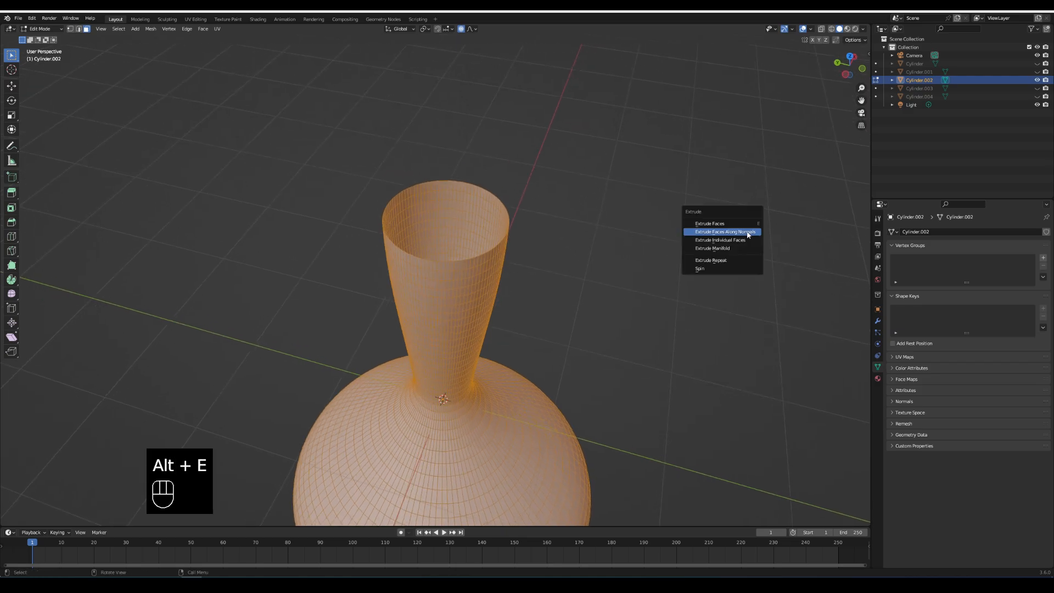
{"action": "left_click", "coordinate": [747, 231]}
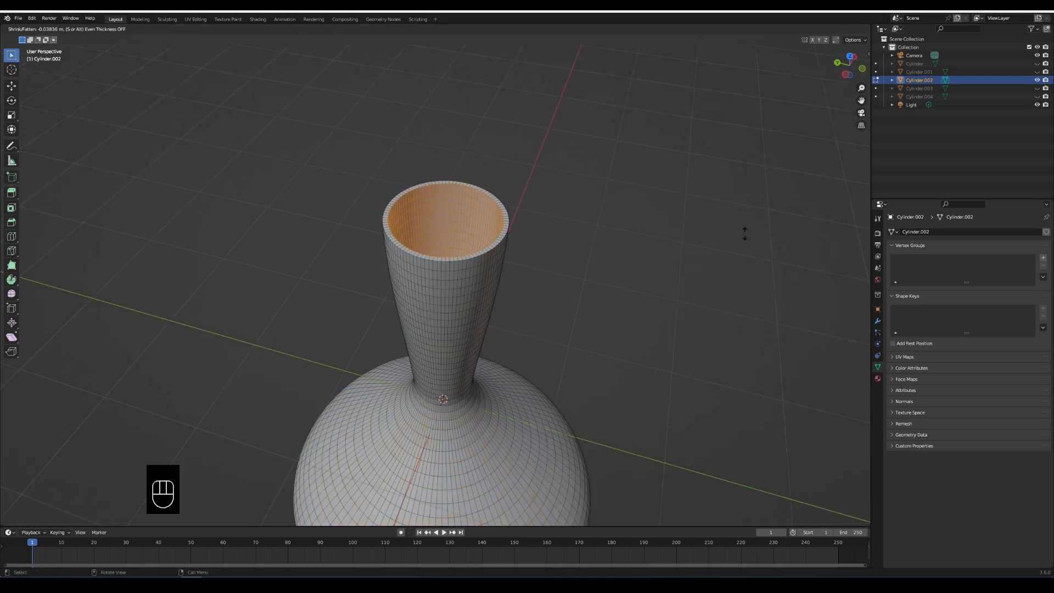
{"action": "left_click", "coordinate": [744, 233]}
{"action": "scroll", "coordinate": [697, 250], "scroll_direction": "down", "scroll_amount": 4}
{"action": "scroll", "coordinate": [677, 253], "scroll_direction": "up", "scroll_amount": 5}
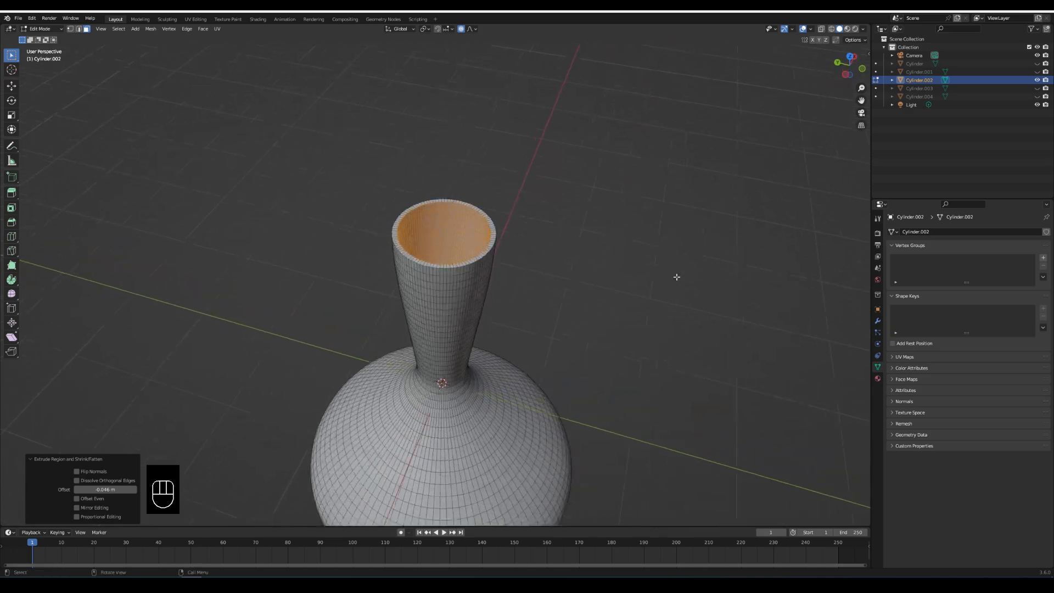
{"action": "left_click", "coordinate": [673, 273]}
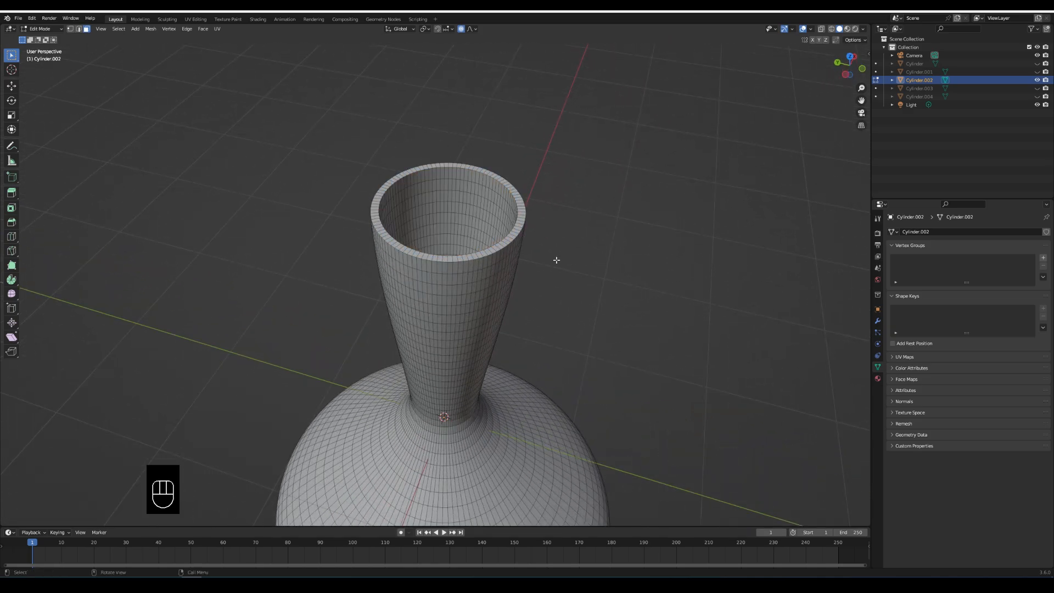
Bevel the outer and inner edge loops of the flared neck's rim with 4 segments.
{"action": "left_click", "coordinate": [503, 248], "text": "alt"}
{"action": "key", "text": "2"}
{"action": "left_click", "coordinate": [504, 247], "text": "alt"}
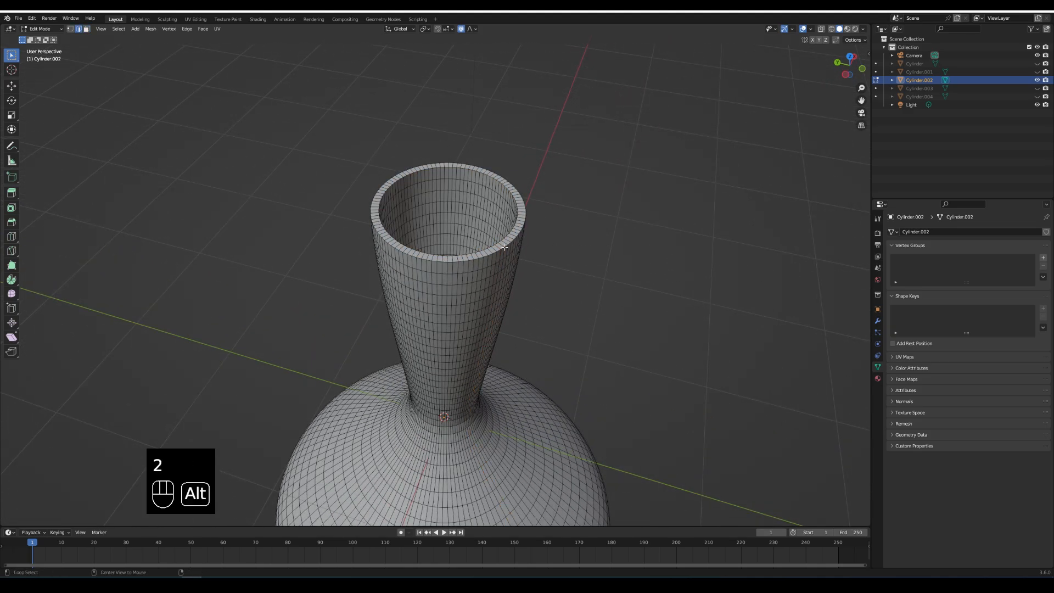
{"action": "left_click", "coordinate": [504, 245], "text": "alt"}
{"action": "scroll", "coordinate": [522, 236], "scroll_direction": "up", "scroll_amount": 2}
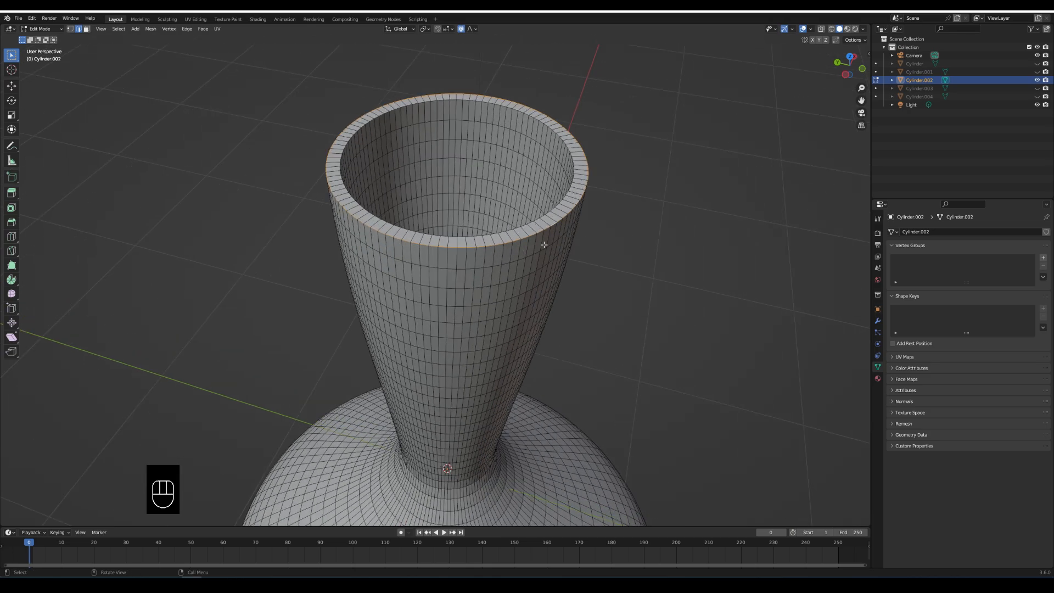
{"action": "scroll", "coordinate": [538, 228], "scroll_direction": "down", "scroll_amount": 1, "text": "alt"}
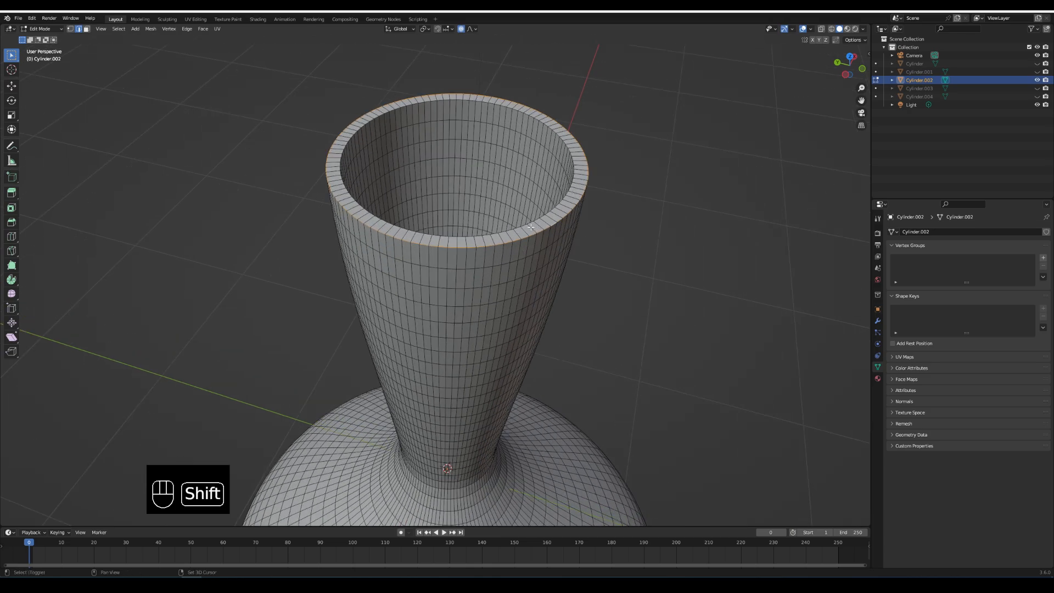
{"action": "left_click", "coordinate": [535, 228], "text": "alt+shift"}
{"action": "scroll", "coordinate": [713, 217], "scroll_direction": "up", "scroll_amount": 2}
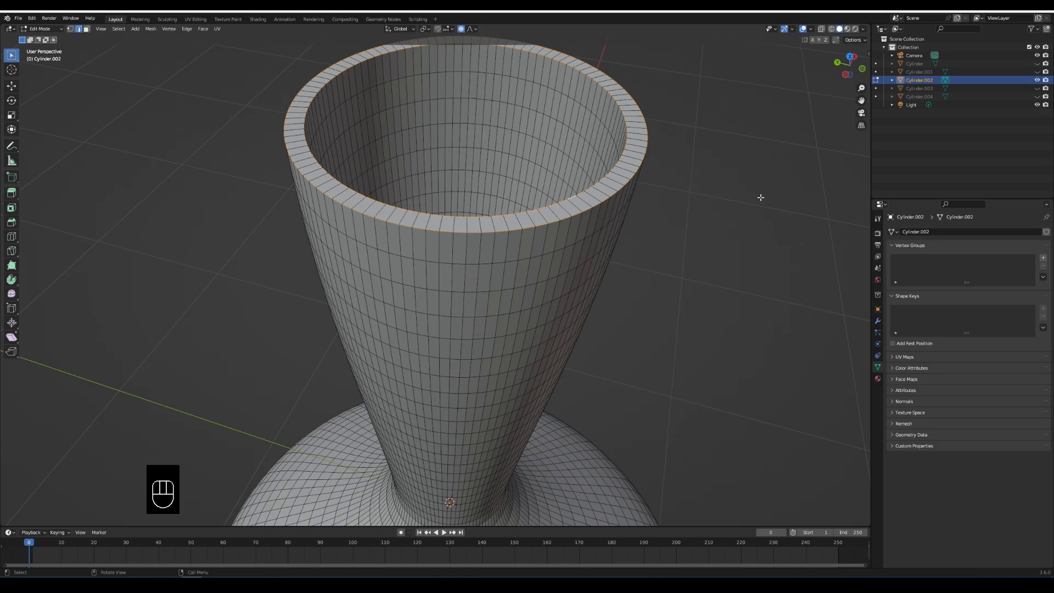
{"action": "key", "text": "ctrl+b"}
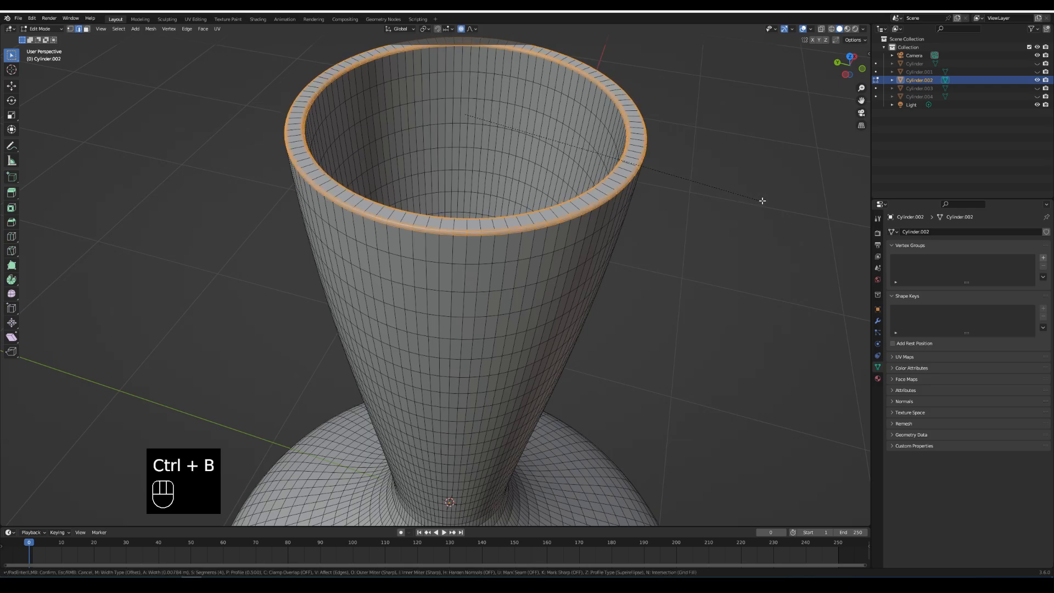
{"action": "left_click", "coordinate": [765, 201]}
Shade the flared-neck vase smooth in Object Mode and deselect it.
{"action": "scroll", "coordinate": [735, 213], "scroll_direction": "down", "scroll_amount": 2}
{"action": "middle_click_drag", "start_coordinate": [731, 214], "coordinate": [698, 193]}
{"action": "scroll", "coordinate": [712, 193], "scroll_direction": "down", "scroll_amount": 3}
{"action": "key", "text": "Tab"}
{"action": "middle_click_drag", "start_coordinate": [652, 254], "coordinate": [445, 301]}
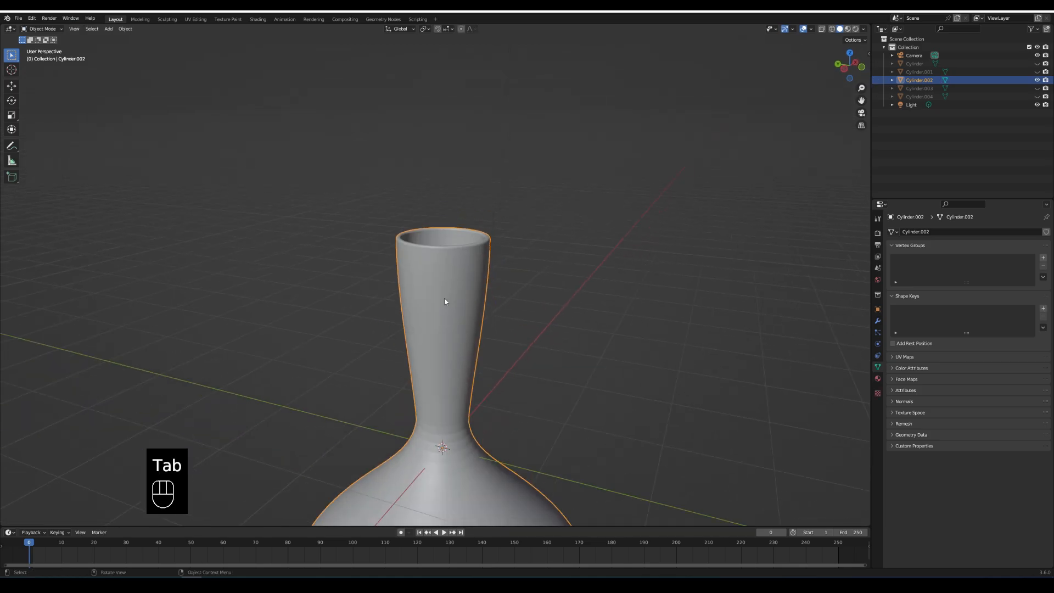
{"action": "right_click", "coordinate": [445, 300]}
{"action": "left_click", "coordinate": [445, 300]}
{"action": "scroll", "coordinate": [604, 308], "scroll_direction": "down", "scroll_amount": 5}
{"action": "left_click", "coordinate": [630, 312]}
{"action": "middle_click_drag", "start_coordinate": [630, 313], "coordinate": [574, 297]}
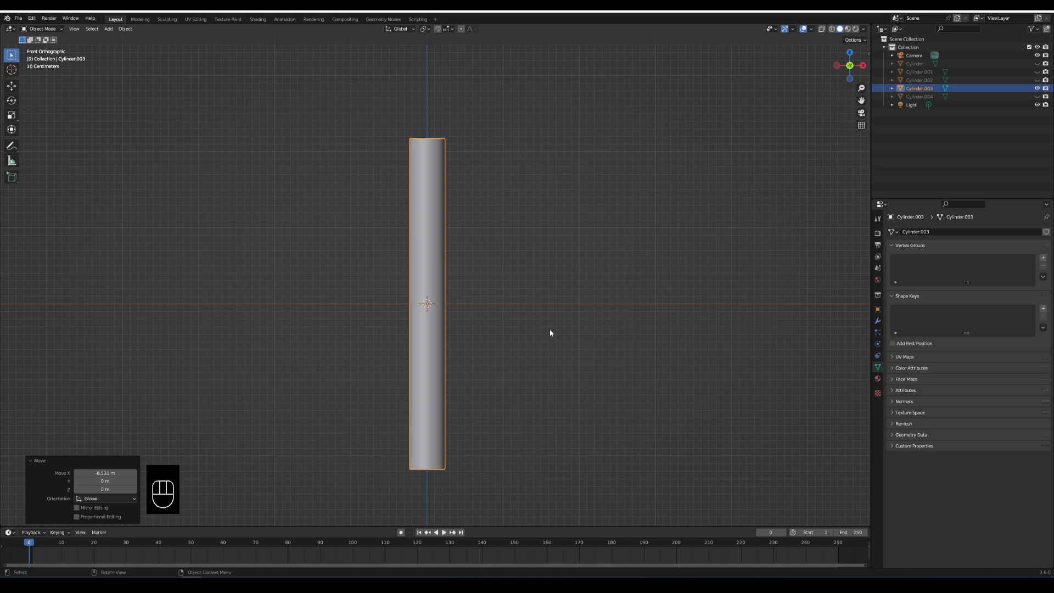
Scale an edge loop below the next cylinder's middle horizontally by about 4.08, with smooth proportional editing of size about 2.14.
{"action": "key", "text": "Tab"}
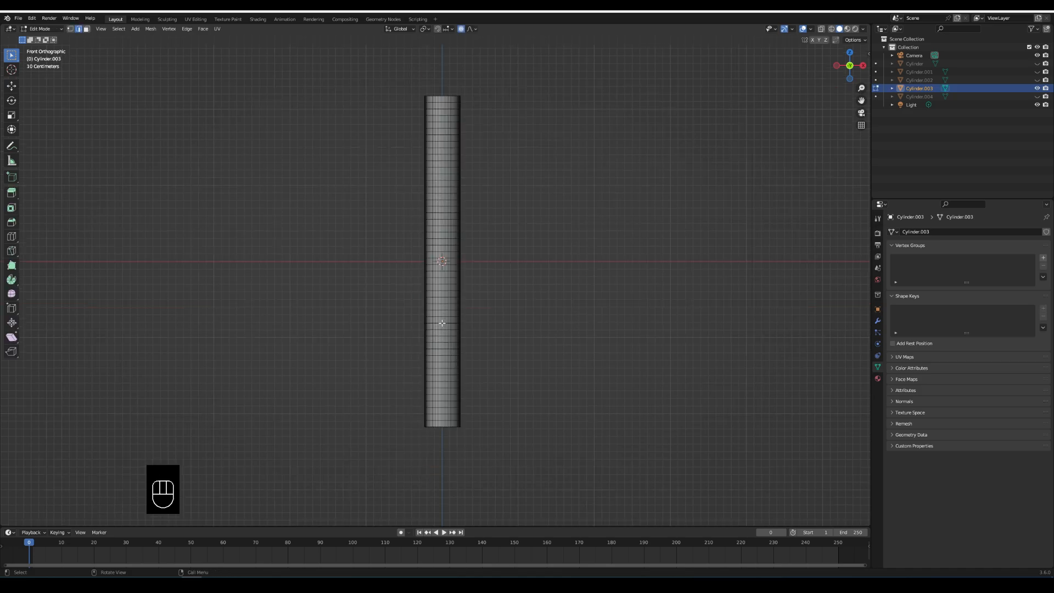
{"action": "left_click", "coordinate": [442, 322], "text": "alt"}
{"action": "key", "text": "s"}
{"action": "key", "text": "shift+z"}
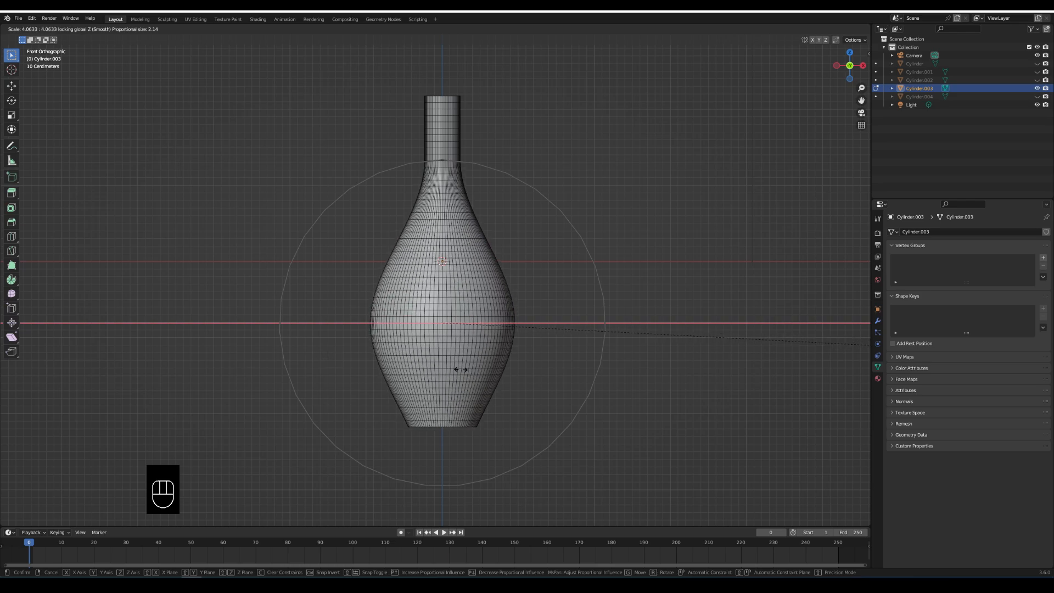
{"action": "left_click", "coordinate": [460, 369]}
{"action": "scroll", "coordinate": [463, 367], "scroll_direction": "up", "scroll_amount": 2}
{"action": "middle_click_drag", "start_coordinate": [451, 133], "coordinate": [465, 194], "text": "shift"}
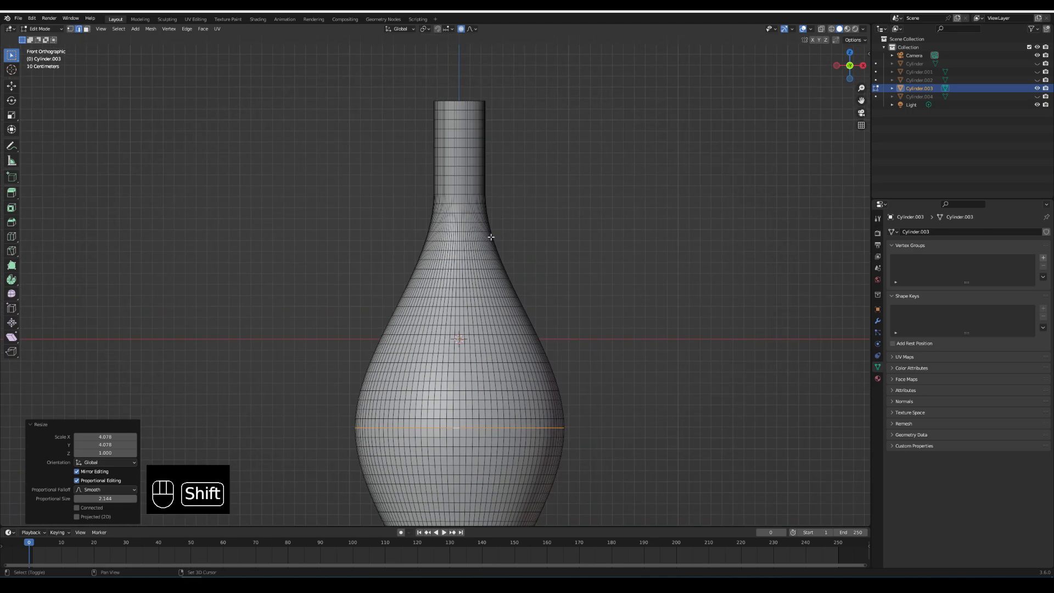
{"action": "left_click", "coordinate": [461, 204], "text": "alt"}
{"action": "scroll", "coordinate": [691, 164], "scroll_direction": "down", "scroll_amount": 2}
{"action": "key", "text": "s"}
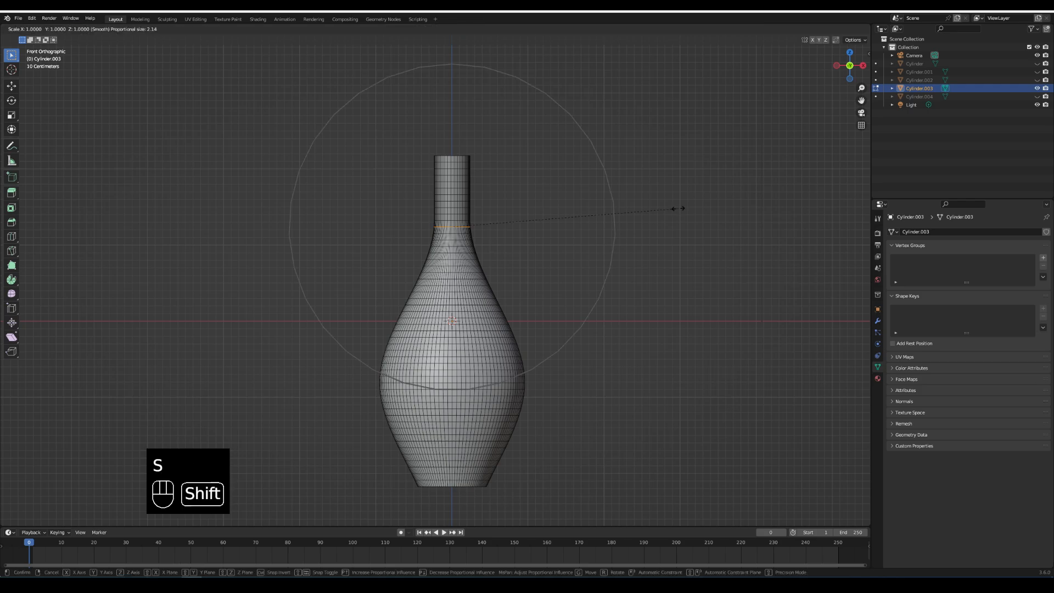
{"action": "key", "text": "shift+z"}
{"action": "scroll", "coordinate": [625, 207], "scroll_direction": "up", "scroll_amount": 9}
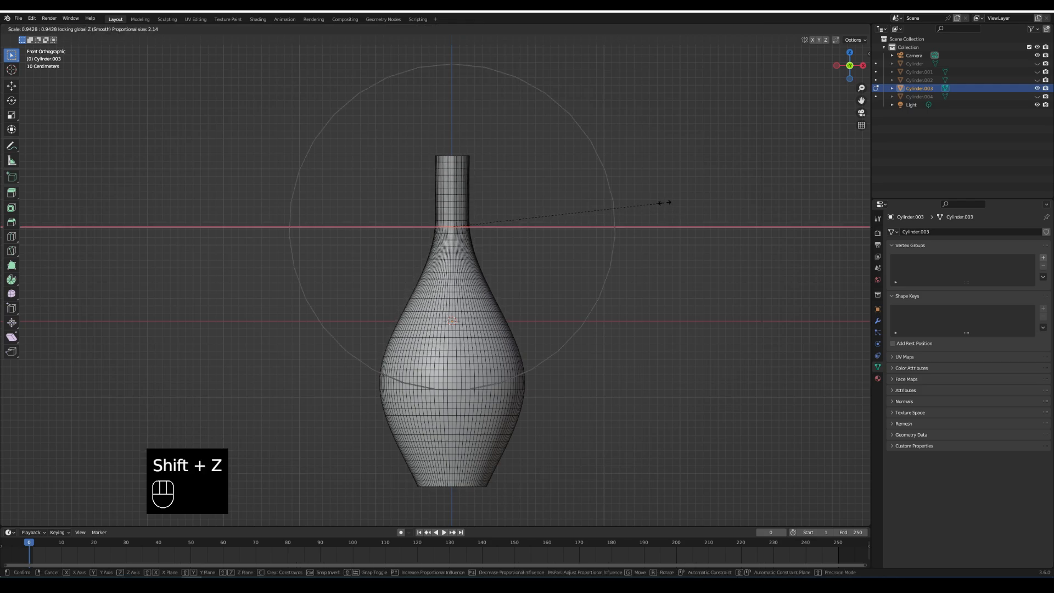
{"action": "scroll", "coordinate": [616, 212], "scroll_direction": "down", "scroll_amount": 5}
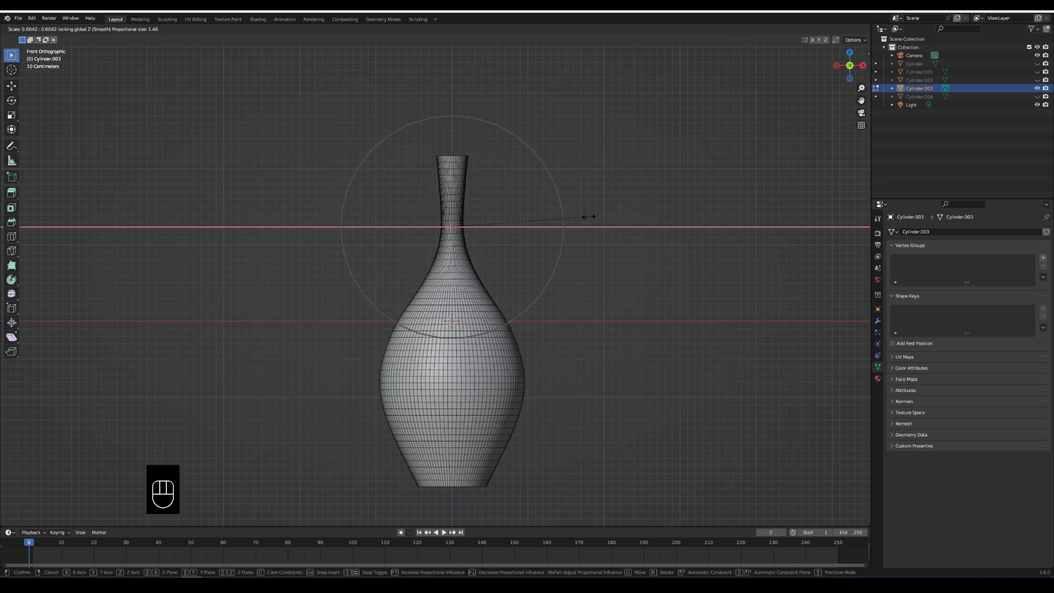
{"action": "scroll", "coordinate": [604, 216], "scroll_direction": "up", "scroll_amount": 7}
{"action": "scroll", "coordinate": [626, 213], "scroll_direction": "down", "scroll_amount": 7}
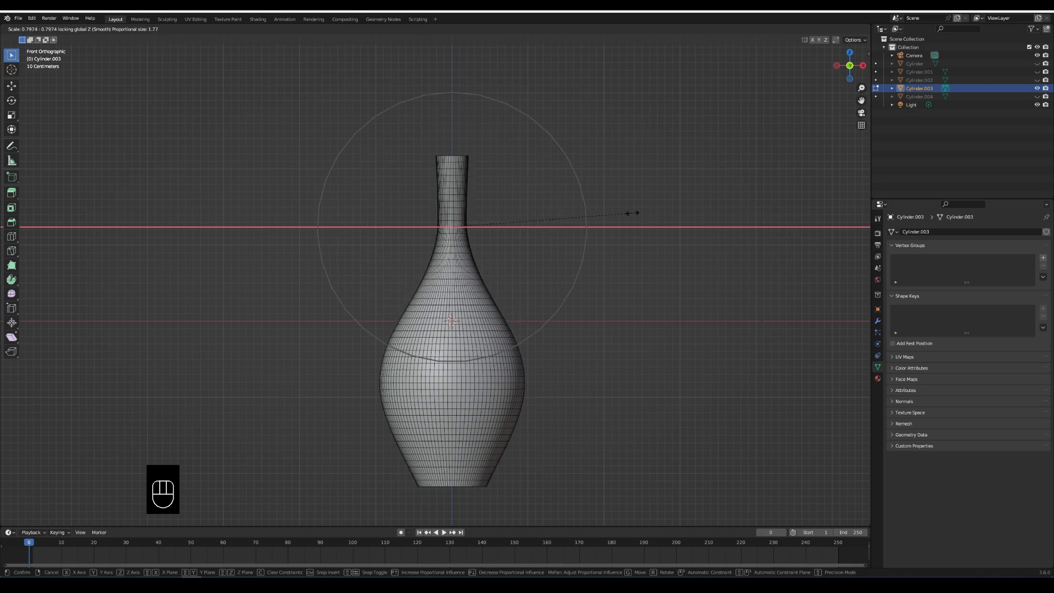
{"action": "left_click", "coordinate": [631, 213]}
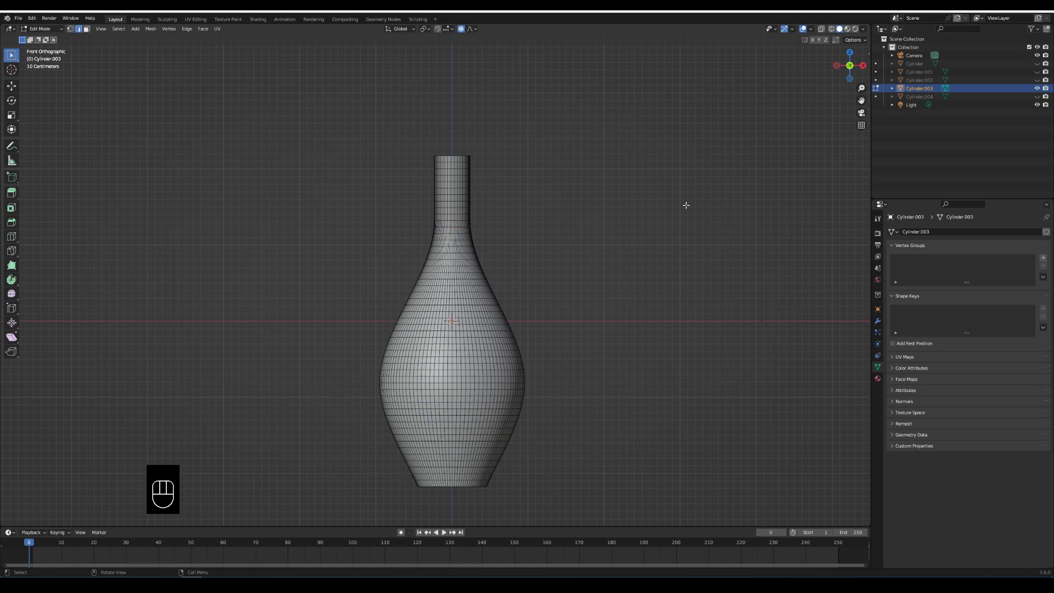
Narrow the edge loop at the base of the vase's neck horizontally, with smooth proportional editing of size about 1.21.
{"action": "key", "text": "alt"}
{"action": "left_click", "coordinate": [452, 225], "text": "alt"}
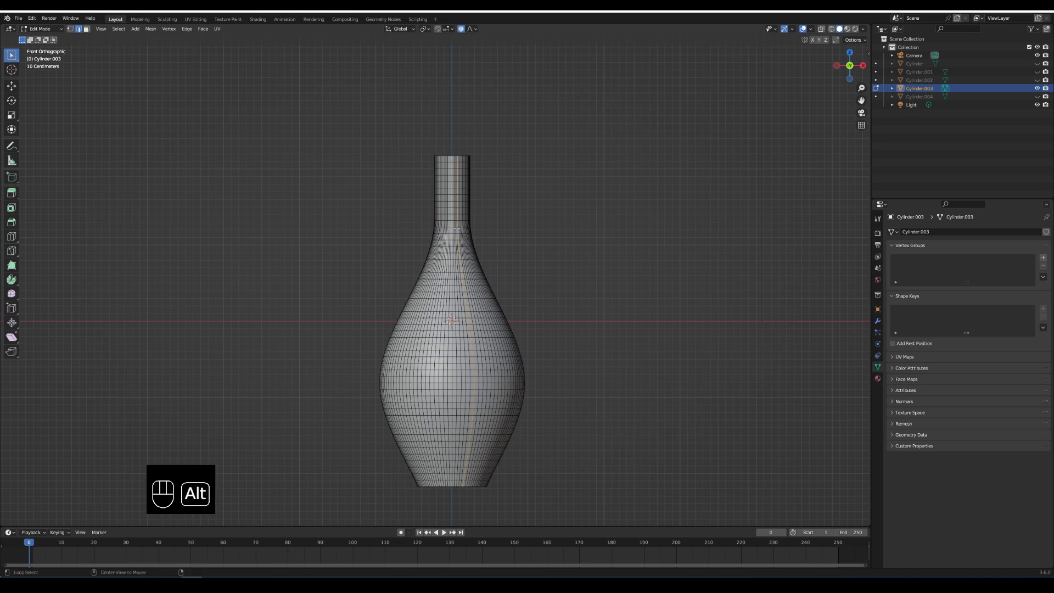
{"action": "key", "text": "s"}
{"action": "key", "text": "shift+z"}
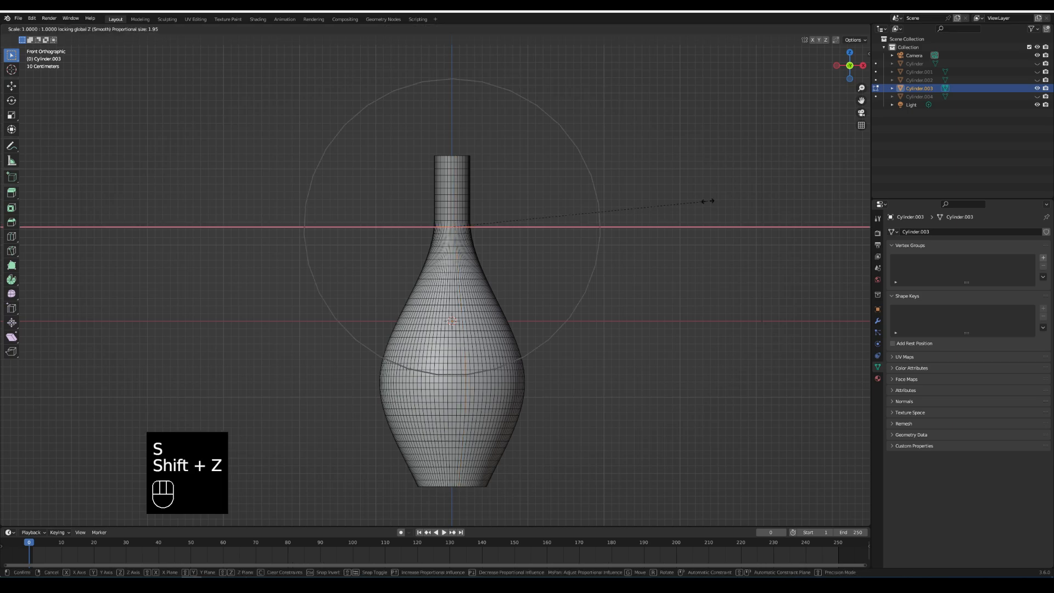
{"action": "scroll", "coordinate": [702, 202], "scroll_direction": "up", "scroll_amount": 4}
{"action": "scroll", "coordinate": [675, 202], "scroll_direction": "up", "scroll_amount": 2}
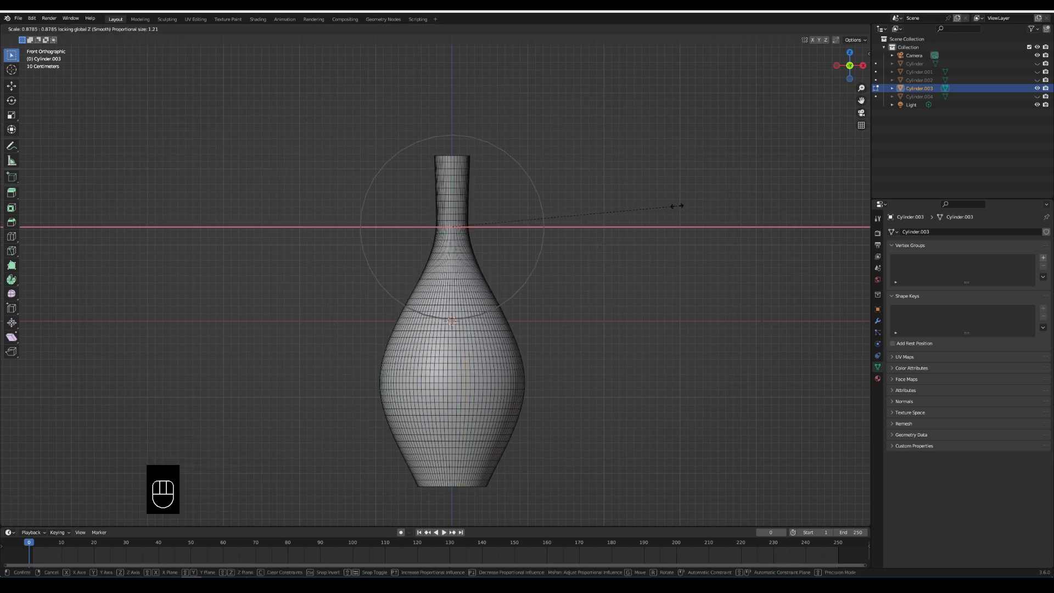
{"action": "left_click", "coordinate": [638, 207]}
{"action": "middle_click_drag", "start_coordinate": [637, 207], "coordinate": [631, 264]}
{"action": "key", "text": "KP_1"}
{"action": "key", "text": "g"}
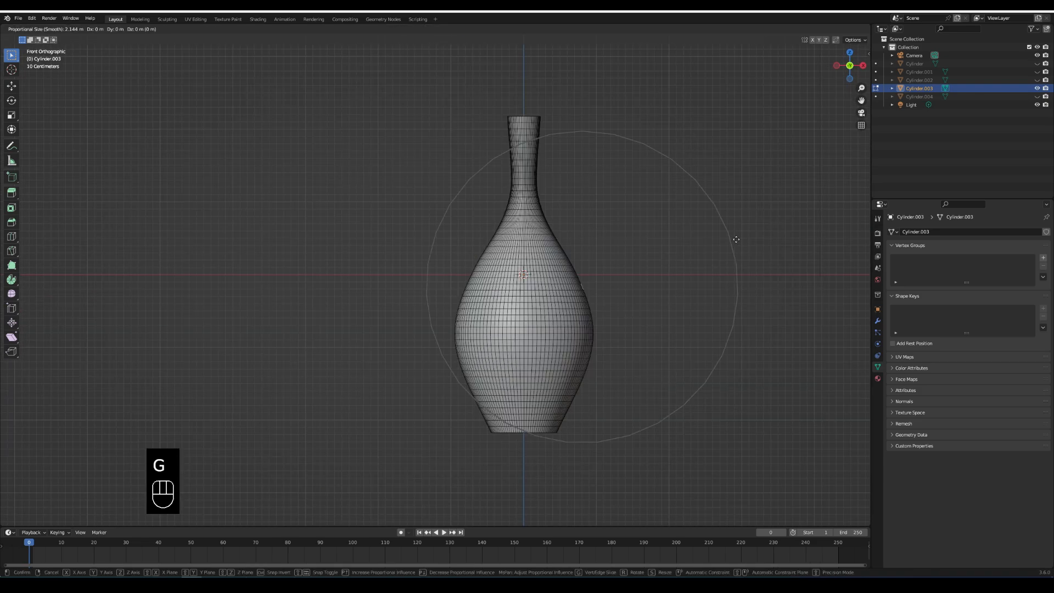
{"action": "key", "text": "g"}
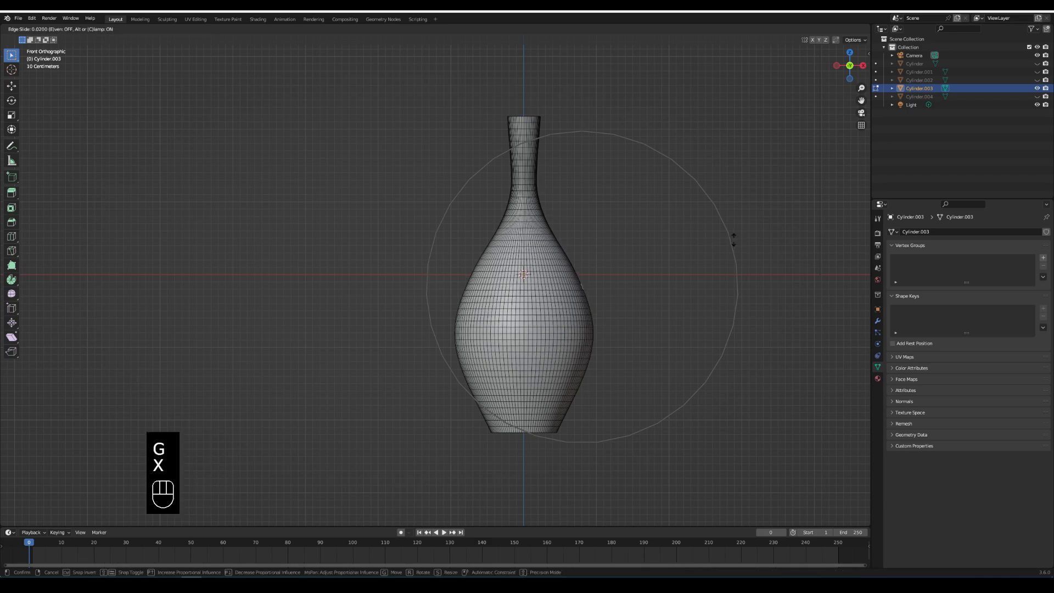
{"action": "left_click", "coordinate": [754, 263]}
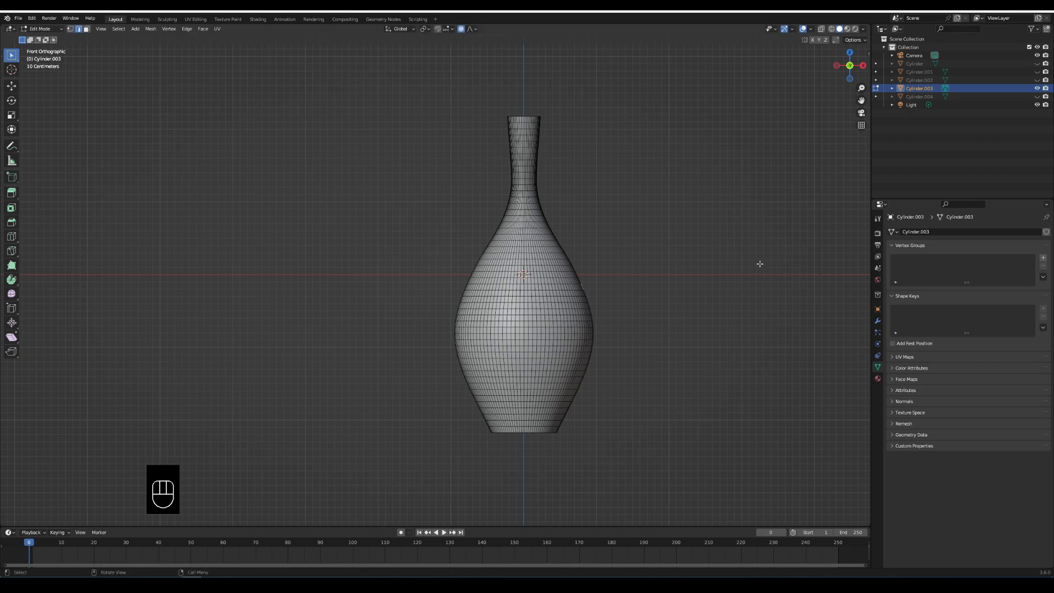
Move an edge on the body's +X side outward along X by about 0.459 m, with smooth proportional editing of size about 2.14.
{"action": "key", "text": "g"}
{"action": "key", "text": "x"}
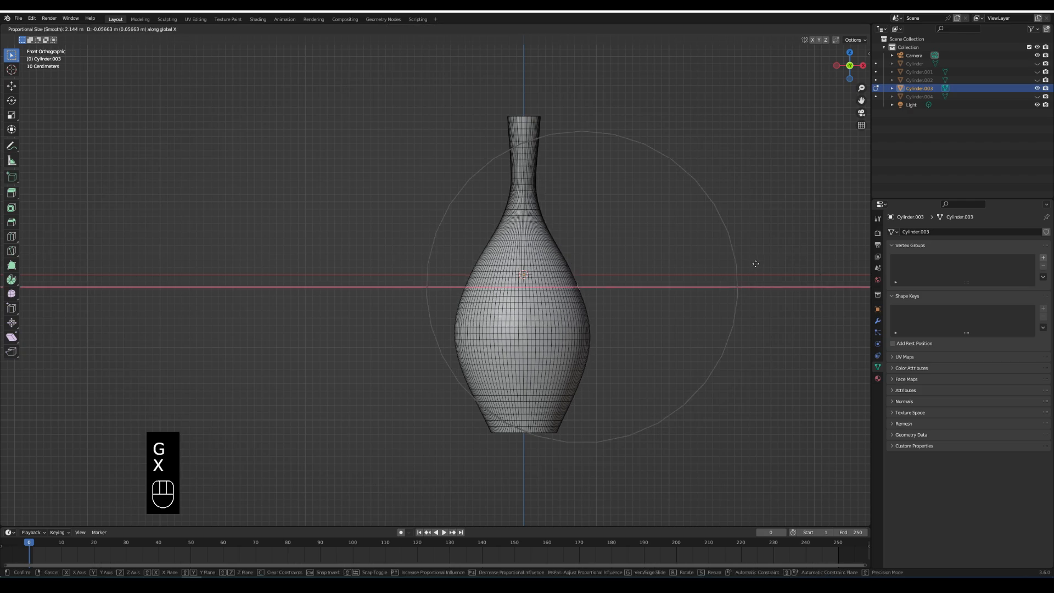
{"action": "left_click", "coordinate": [792, 258]}
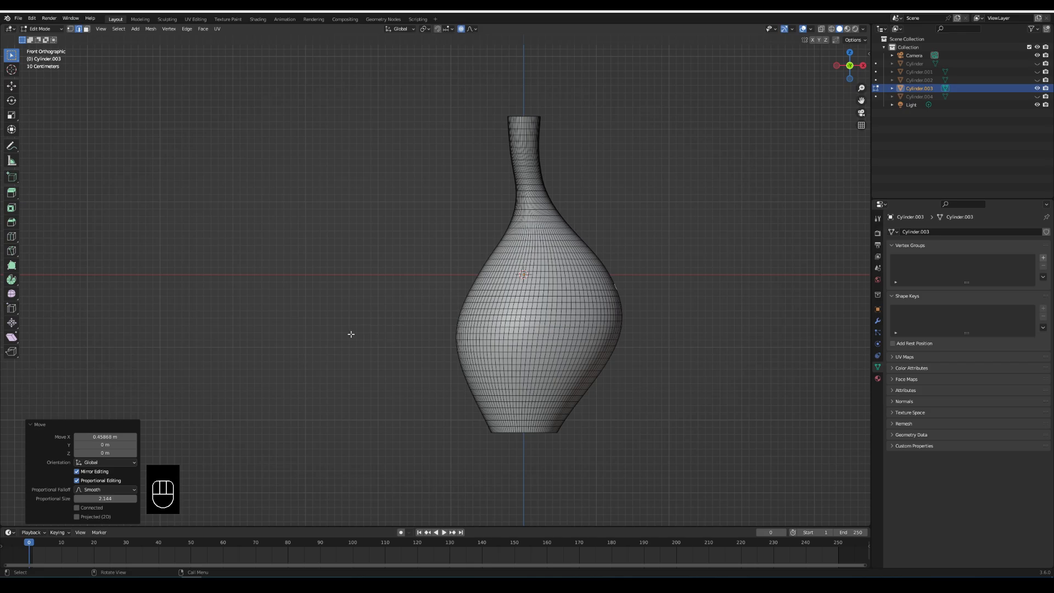
Move an edge on the body's -X side outward along X by about -0.161 m, with smooth proportional editing of size about 2.14.
{"action": "middle_click_drag", "start_coordinate": [374, 305], "coordinate": [617, 346]}
{"action": "key", "text": "KP_1"}
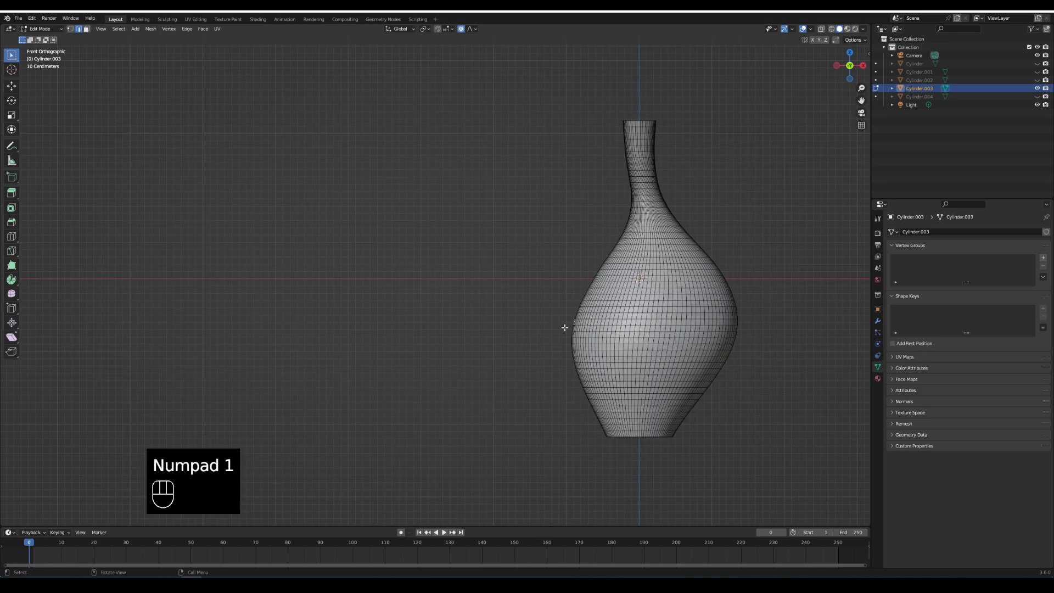
{"action": "key", "text": "g"}
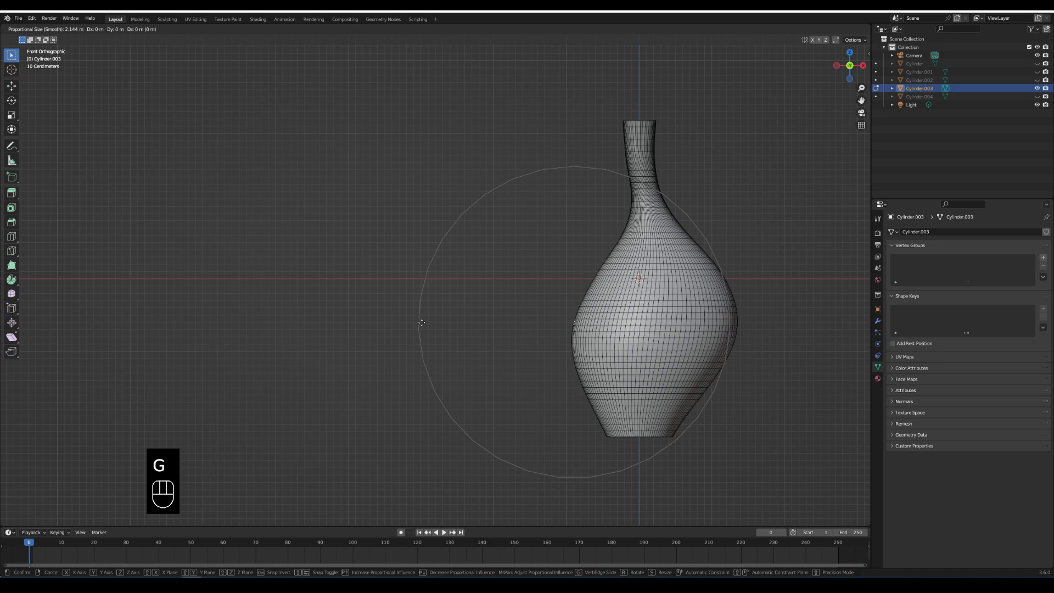
{"action": "key", "text": "x"}
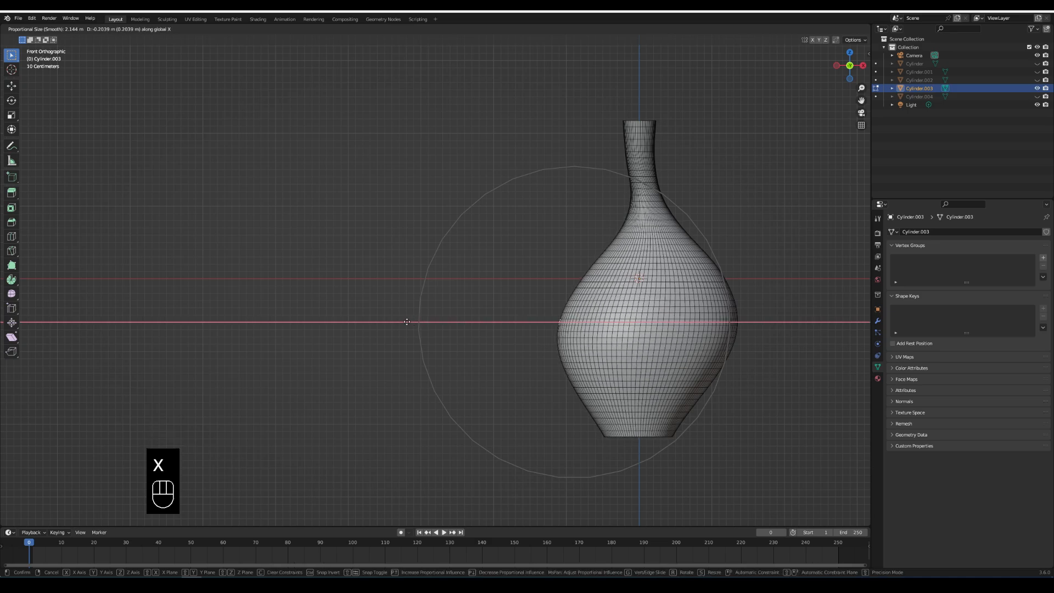
{"action": "left_click", "coordinate": [435, 335]}
{"action": "middle_click_drag", "start_coordinate": [435, 334], "coordinate": [469, 360]}
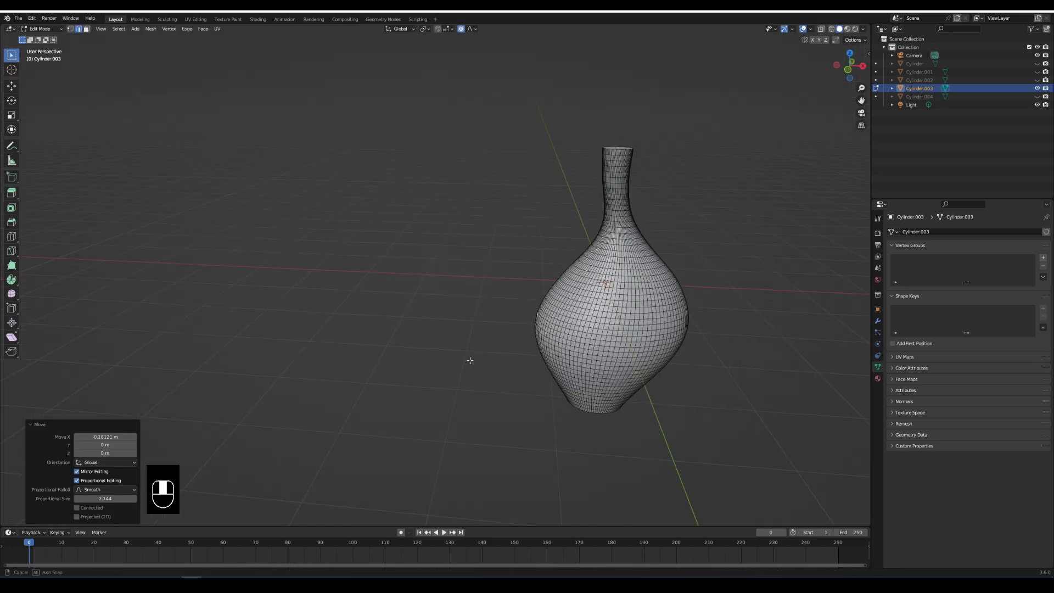
Apply the asymmetric vase's scale in Object Mode.
{"action": "key", "text": "Tab"}
{"action": "mouse_move", "coordinate": [571, 342]}
{"action": "middle_mouse_down"}
{"action": "mouse_move", "coordinate": [543, 348]}
{"action": "mouse_move", "coordinate": [568, 341]}
{"action": "middle_mouse_up"}
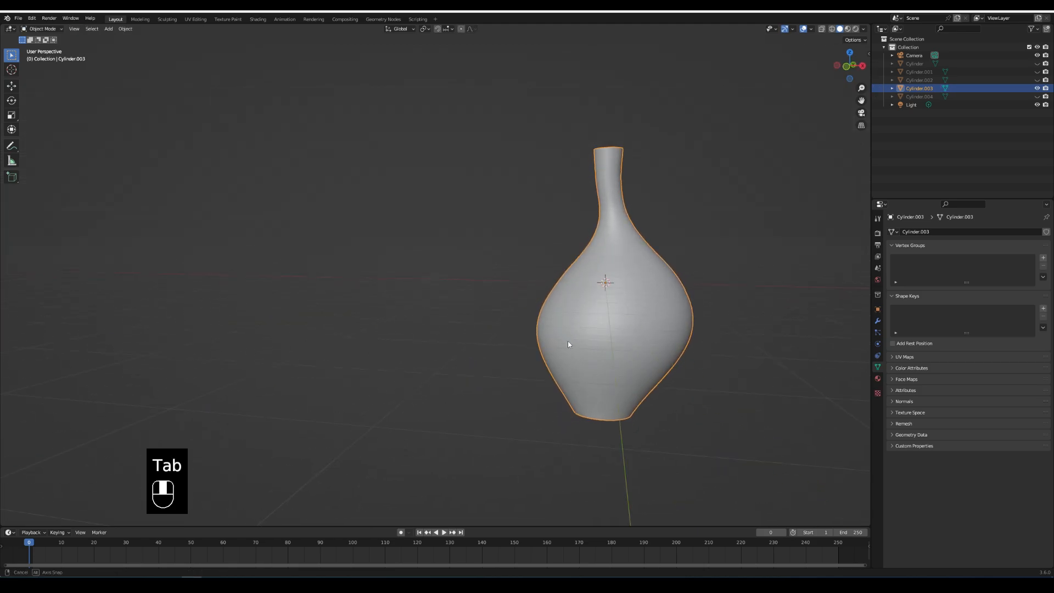
{"action": "key", "text": "ctrl+a"}
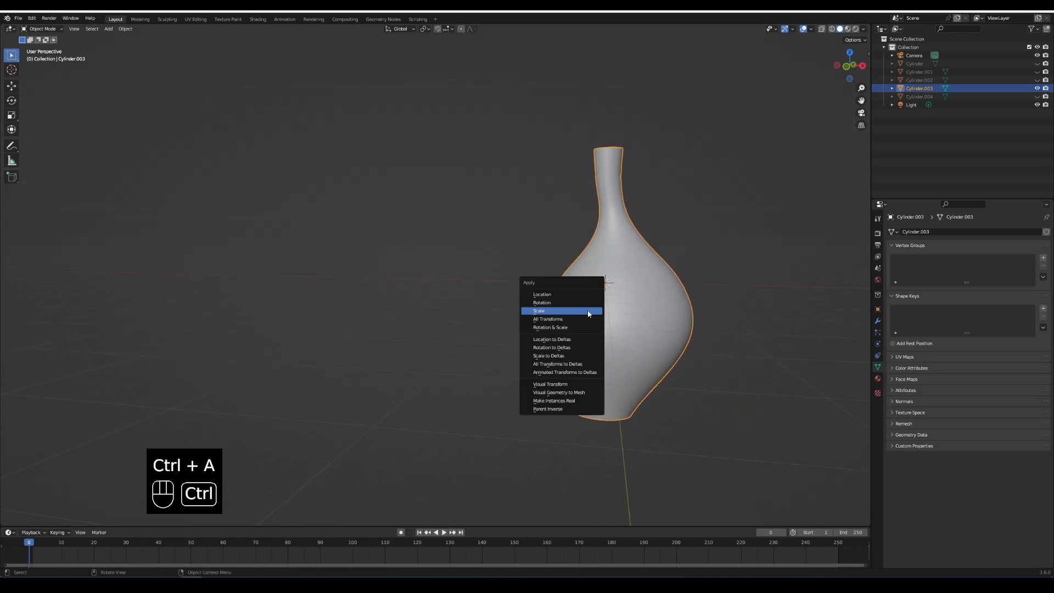
{"action": "left_click", "coordinate": [588, 313]}
Delete the face that closes the top of the asymmetric vase's neck.
{"action": "key", "text": "Tab"}
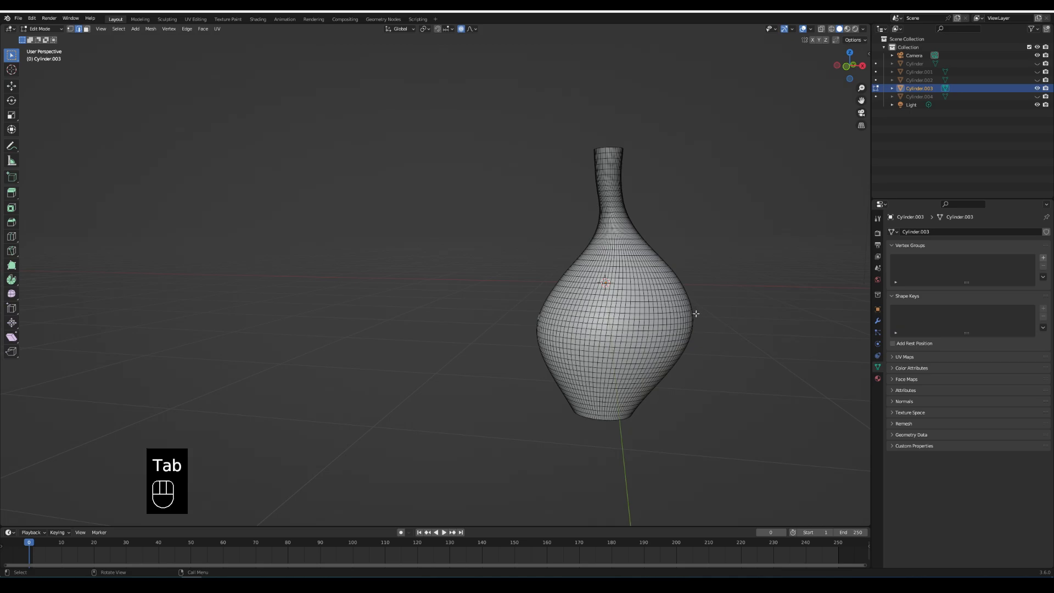
{"action": "middle_click_drag", "start_coordinate": [733, 230], "coordinate": [605, 247], "text": "shift"}
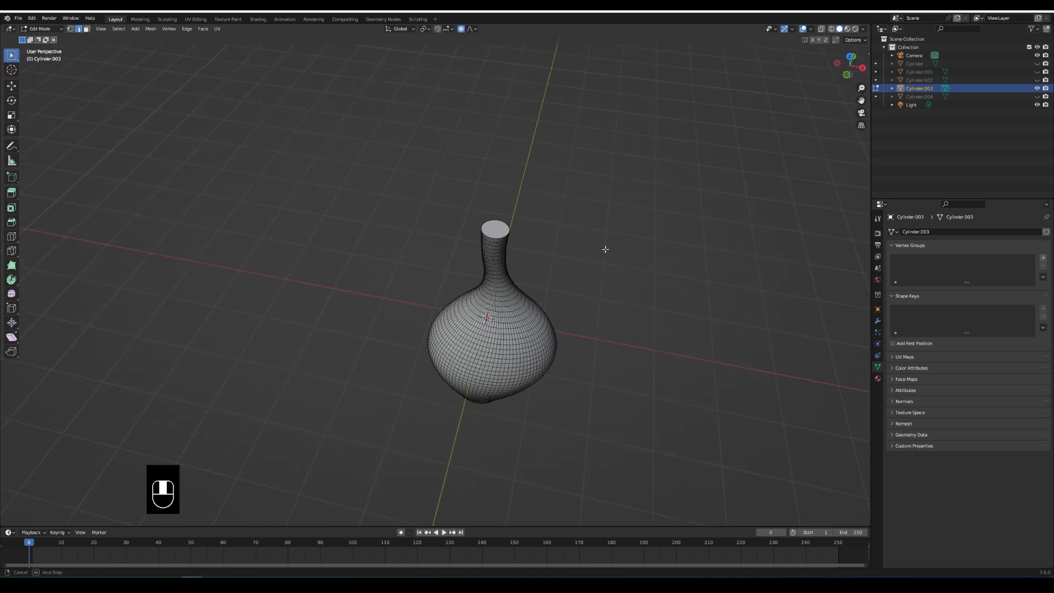
{"action": "scroll", "coordinate": [579, 181], "scroll_direction": "up", "scroll_amount": 3}
{"action": "key", "text": "3"}
{"action": "key", "text": "x"}
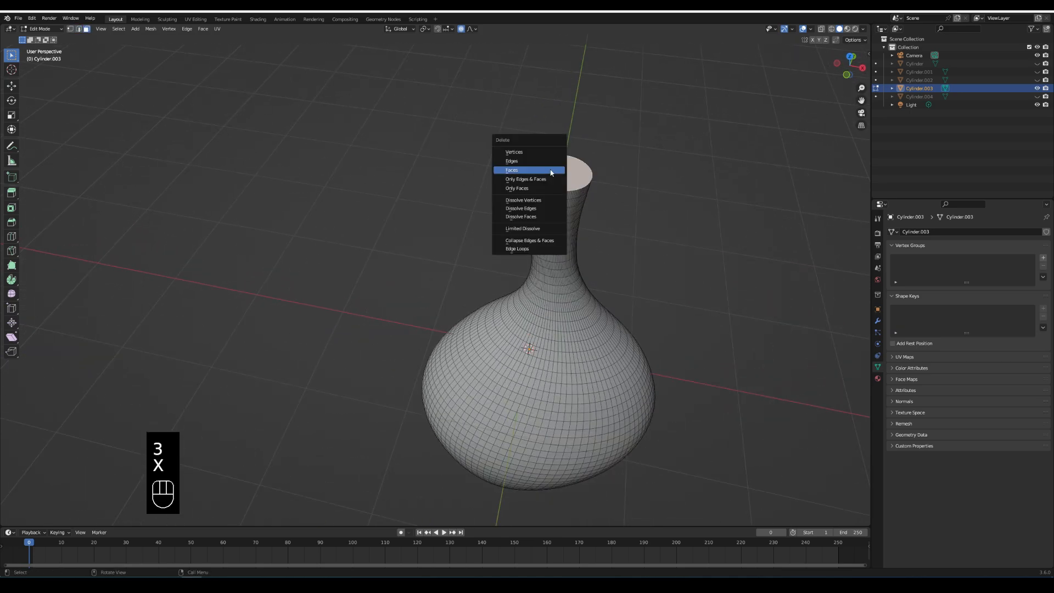
{"action": "left_click", "coordinate": [554, 170]}
Extrude all of the asymmetric vase's faces inward along their normals by about 0.027 m to form the wall.
{"action": "key", "text": "a"}
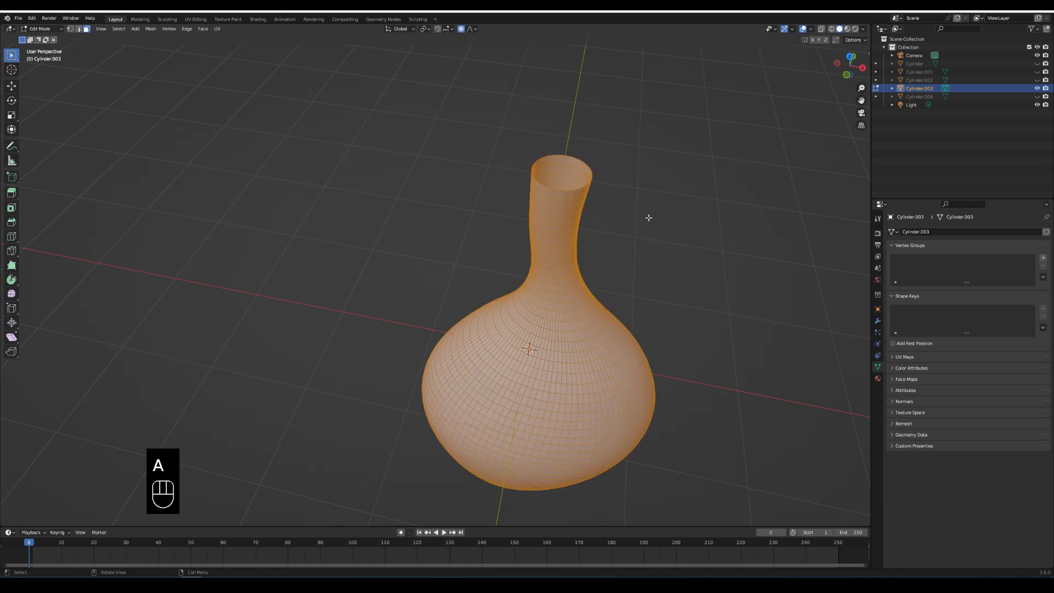
{"action": "mouse_move", "coordinate": [647, 219]}
{"action": "middle_mouse_down", "text": "shift"}
{"action": "mouse_move", "coordinate": [593, 219]}
{"action": "mouse_move", "coordinate": [617, 233]}
{"action": "mouse_move", "coordinate": [631, 220]}
{"action": "middle_mouse_up", "text": "shift"}
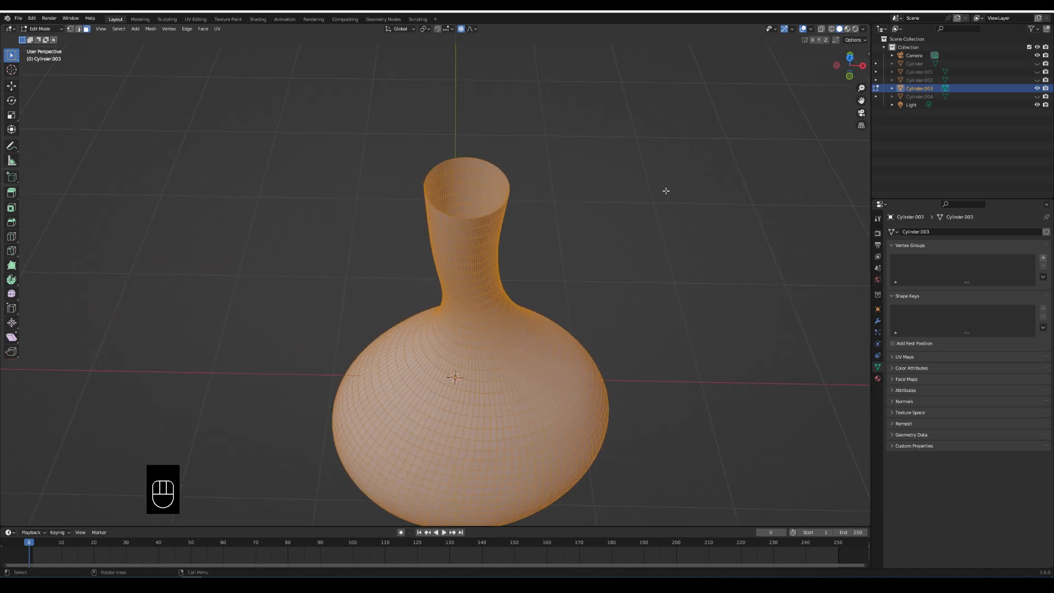
{"action": "key", "text": "alt+e"}
{"action": "left_click", "coordinate": [667, 192]}
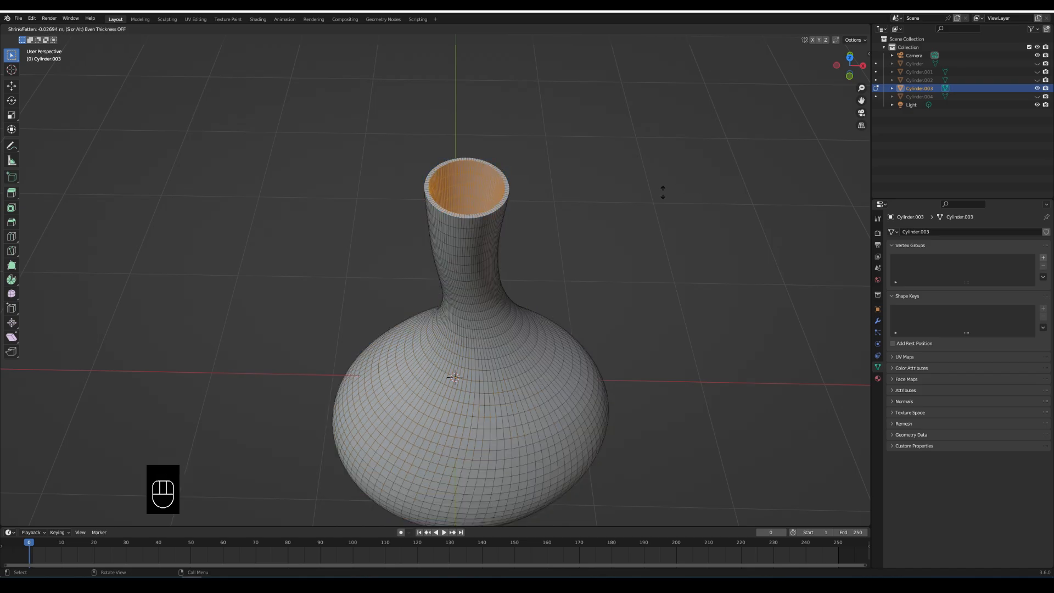
{"action": "left_click", "coordinate": [662, 192]}
Bevel the outer and inner edge loops of the asymmetric vase's rim with 4 segments and a width of about 0.011 m.
{"action": "scroll", "coordinate": [588, 157], "scroll_direction": "up", "scroll_amount": 2}
{"action": "middle_click_drag", "start_coordinate": [572, 162], "coordinate": [550, 243], "text": "shift"}
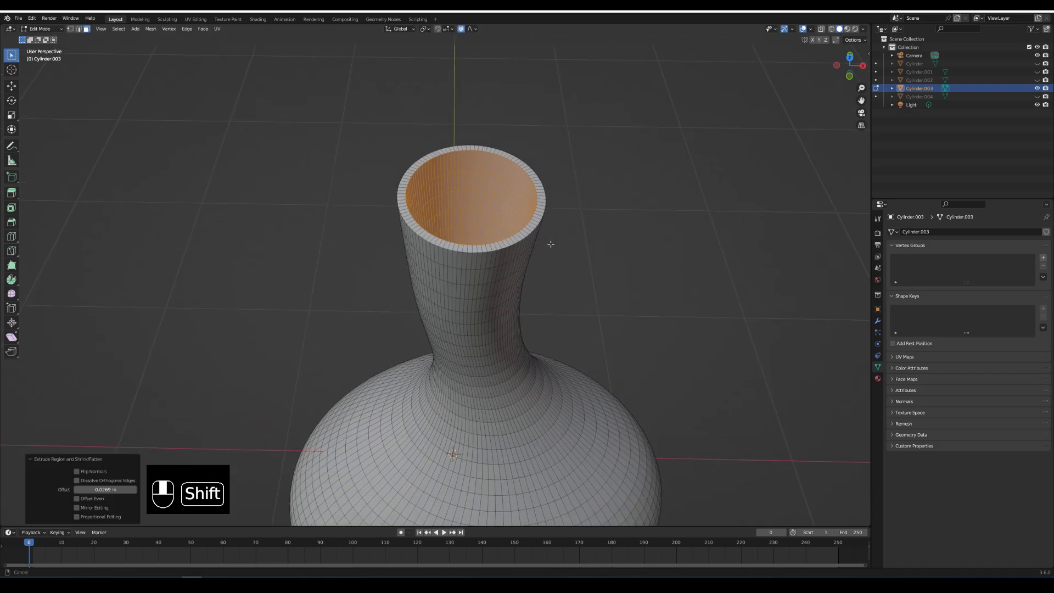
{"action": "scroll", "coordinate": [571, 233], "scroll_direction": "up", "scroll_amount": 3}
{"action": "left_click", "coordinate": [707, 230]}
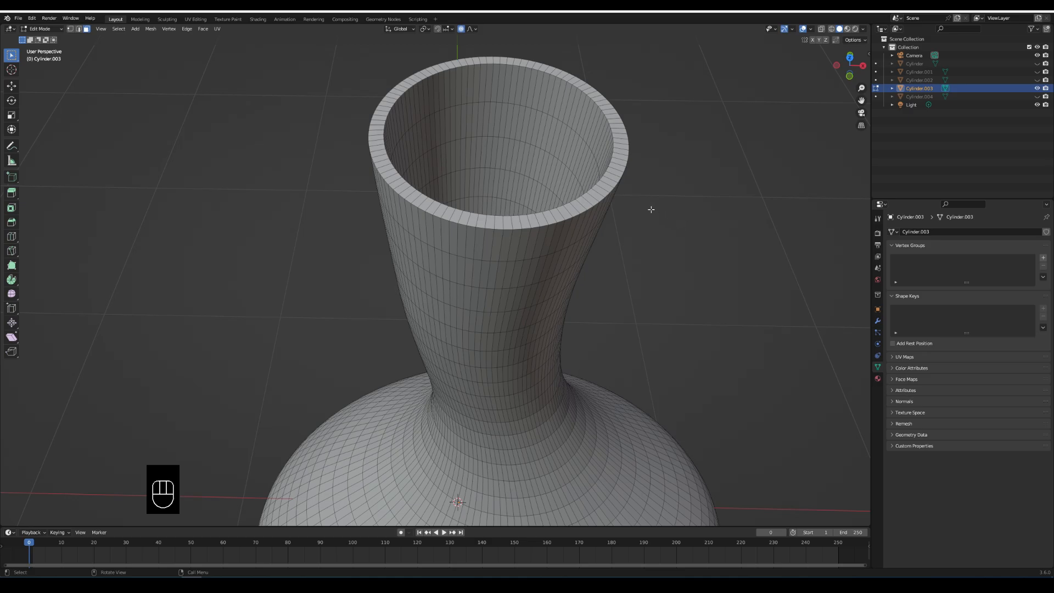
{"action": "left_click", "coordinate": [606, 196], "text": "alt"}
{"action": "key", "text": "2"}
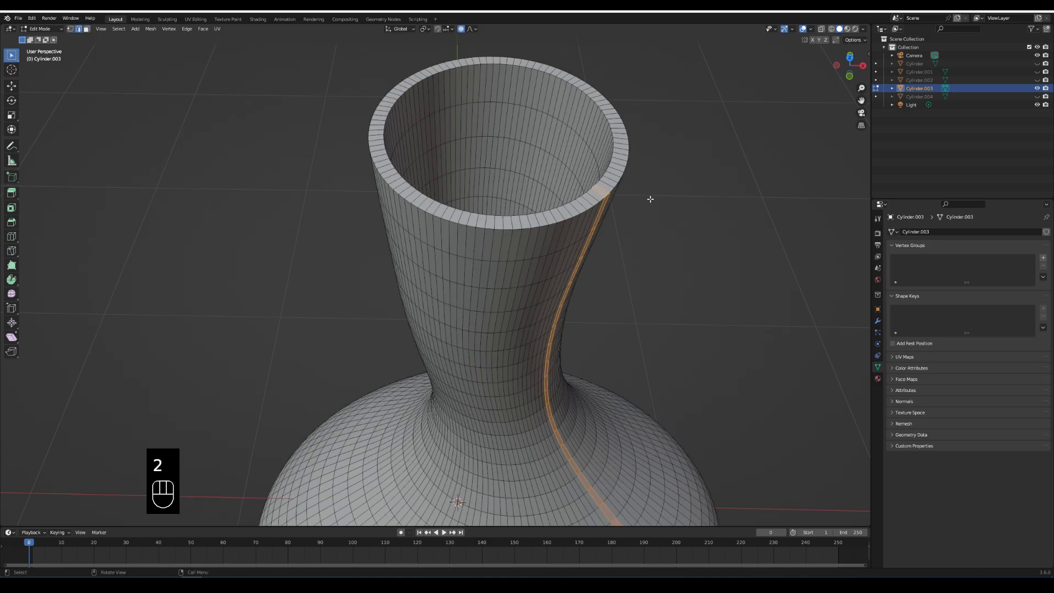
{"action": "left_click", "coordinate": [610, 194], "text": "alt"}
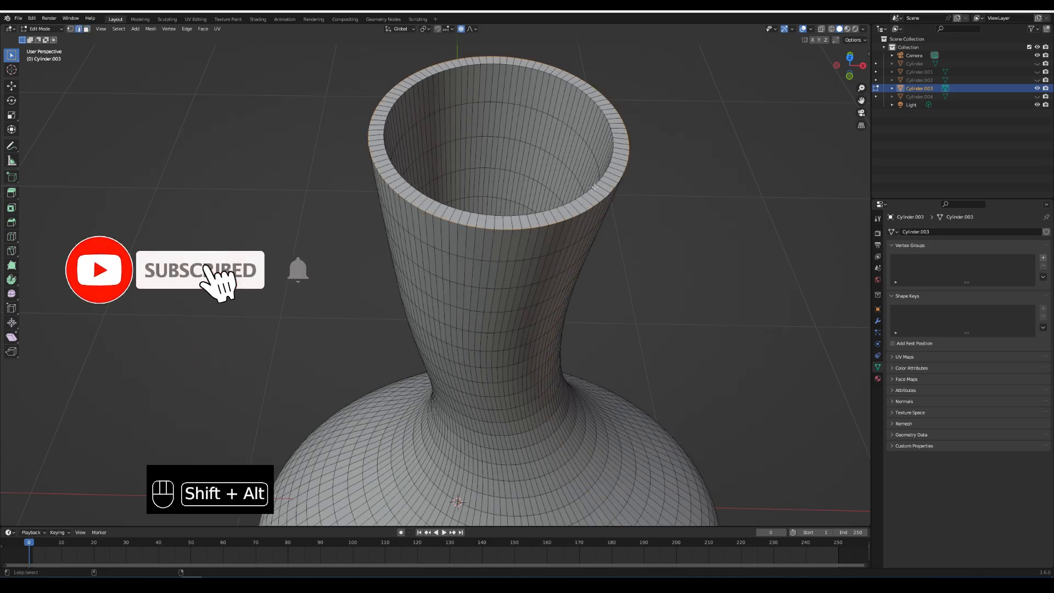
{"action": "left_click", "coordinate": [604, 188], "text": "alt+shift"}
{"action": "key", "text": "ctrl+b"}
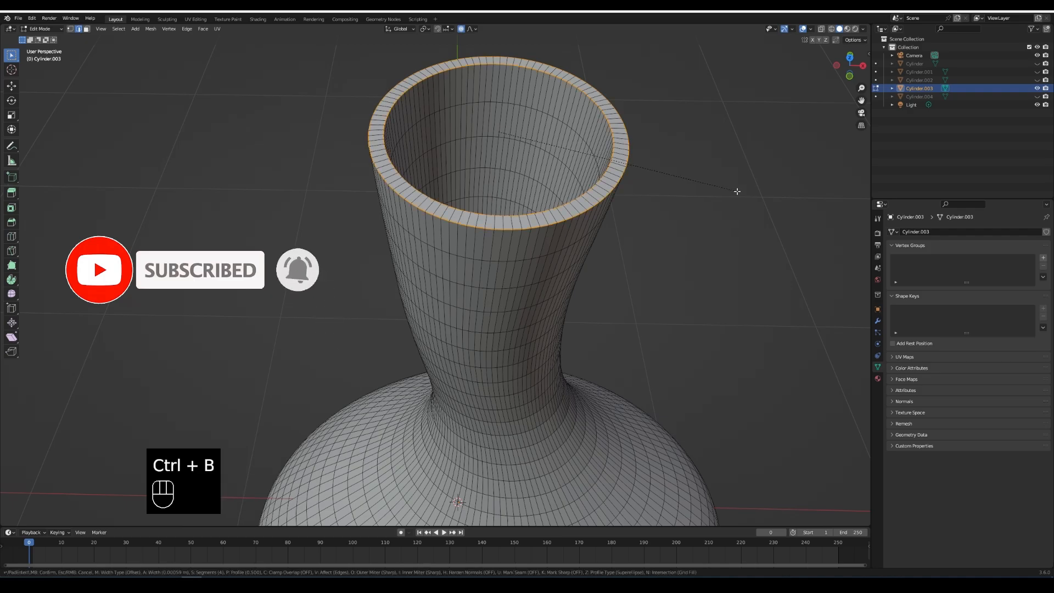
{"action": "left_click", "coordinate": [742, 189]}
{"action": "middle_click_drag", "start_coordinate": [739, 198], "coordinate": [736, 181]}
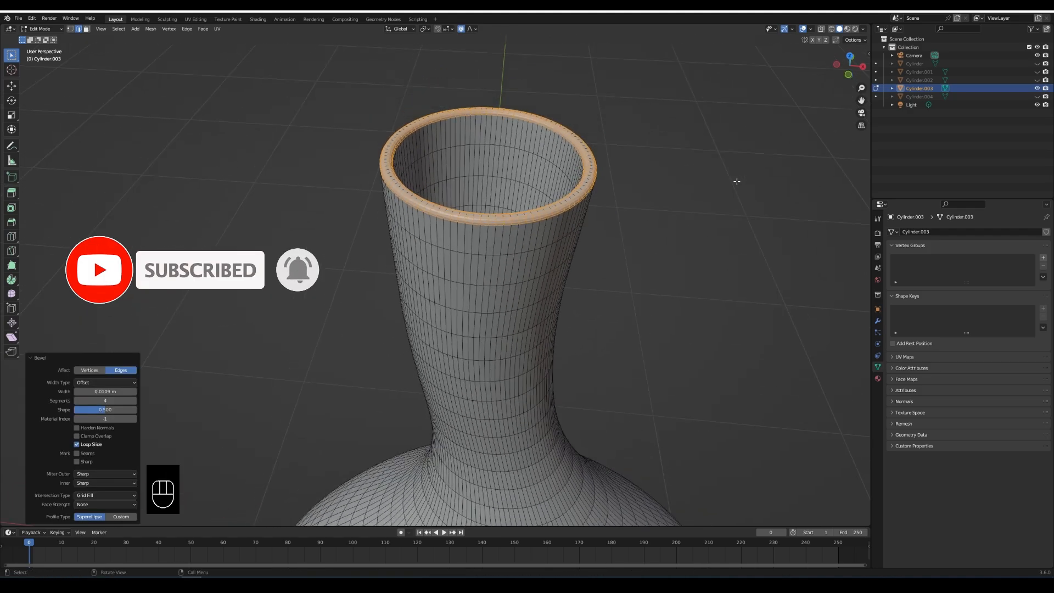
Shade the asymmetric vase smooth in Object Mode.
{"action": "key", "text": "Tab"}
{"action": "scroll", "coordinate": [725, 181], "scroll_direction": "down", "scroll_amount": 5}
{"action": "right_click", "coordinate": [471, 231]}
{"action": "left_click", "coordinate": [471, 230]}
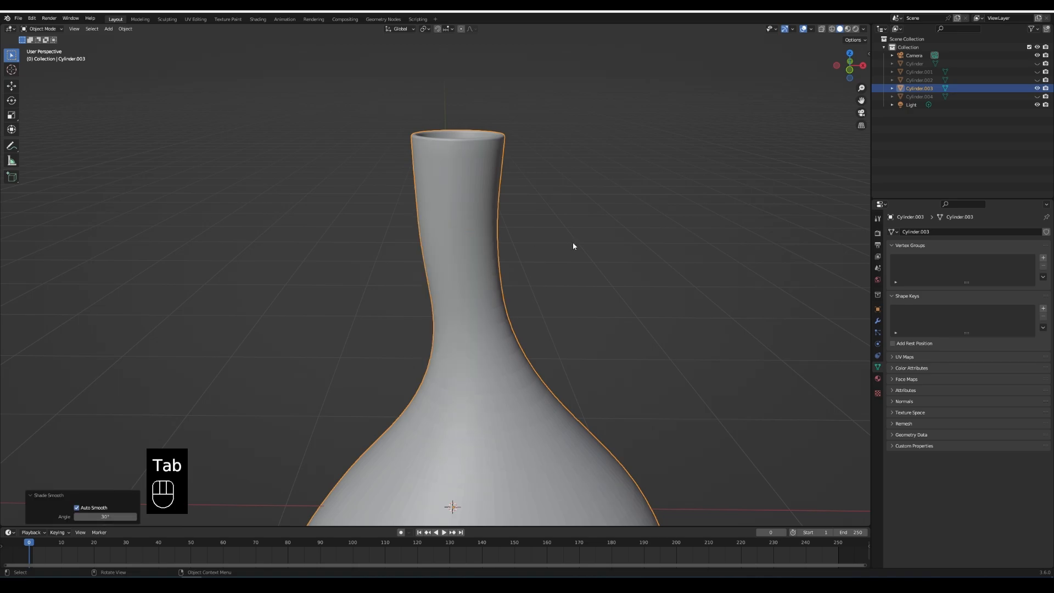
{"action": "scroll", "coordinate": [598, 280], "scroll_direction": "down", "scroll_amount": 4}
{"action": "middle_click_drag", "start_coordinate": [631, 328], "coordinate": [614, 200], "text": "shift"}
In Edit Mode, scale an edge loop just below the tall cylinder's middle by about 3.32 in X and Y, with proportional size about 2.14.
{"action": "key", "text": "Tab"}
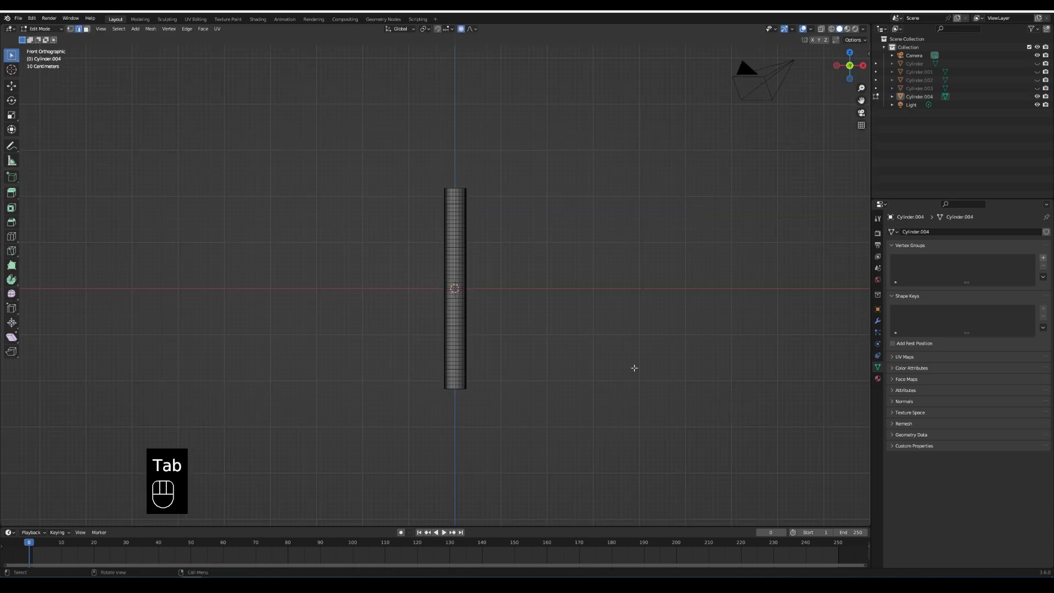
{"action": "scroll", "coordinate": [627, 366], "scroll_direction": "up", "scroll_amount": 3}
{"action": "middle_click_drag", "start_coordinate": [623, 363], "coordinate": [616, 334], "text": "shift"}
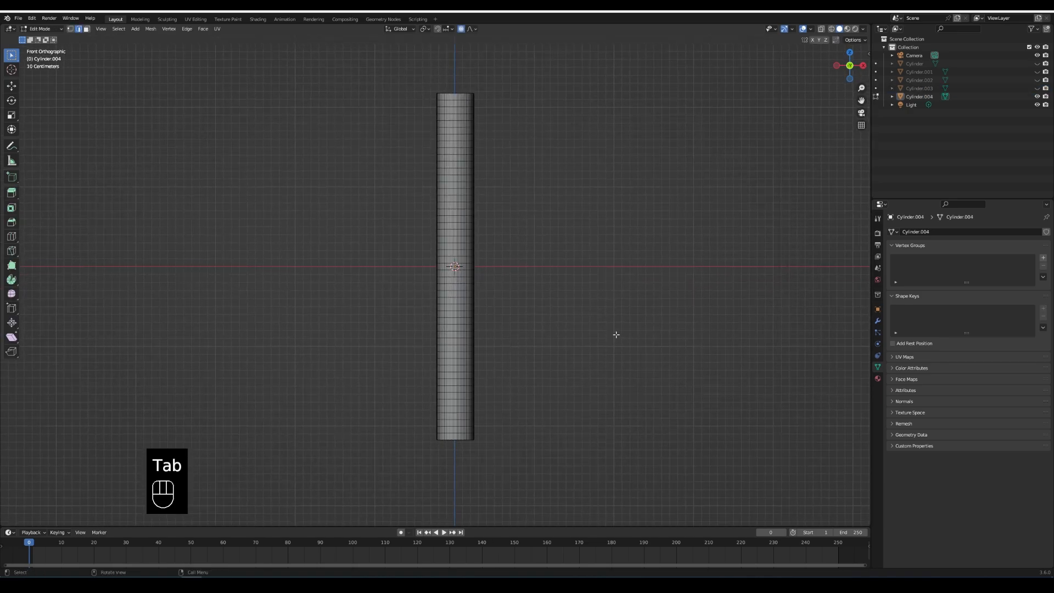
{"action": "scroll", "coordinate": [604, 323], "scroll_direction": "up", "scroll_amount": 1}
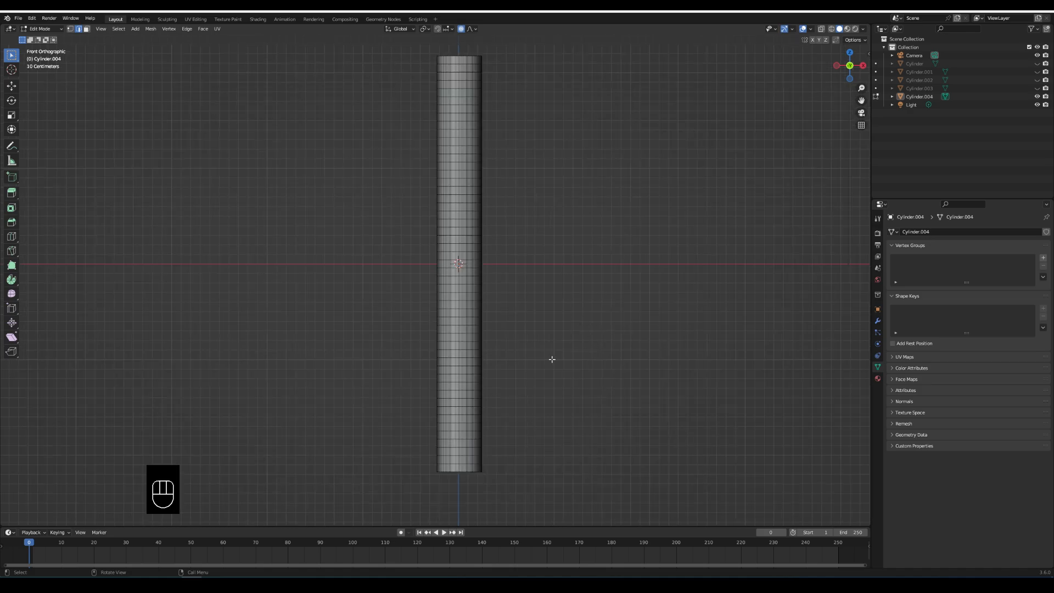
{"action": "middle_click_drag", "start_coordinate": [537, 384], "coordinate": [534, 364], "text": "shift"}
{"action": "scroll", "coordinate": [535, 365], "scroll_direction": "up", "scroll_amount": 1}
{"action": "scroll", "coordinate": [535, 368], "scroll_direction": "down", "scroll_amount": 2}
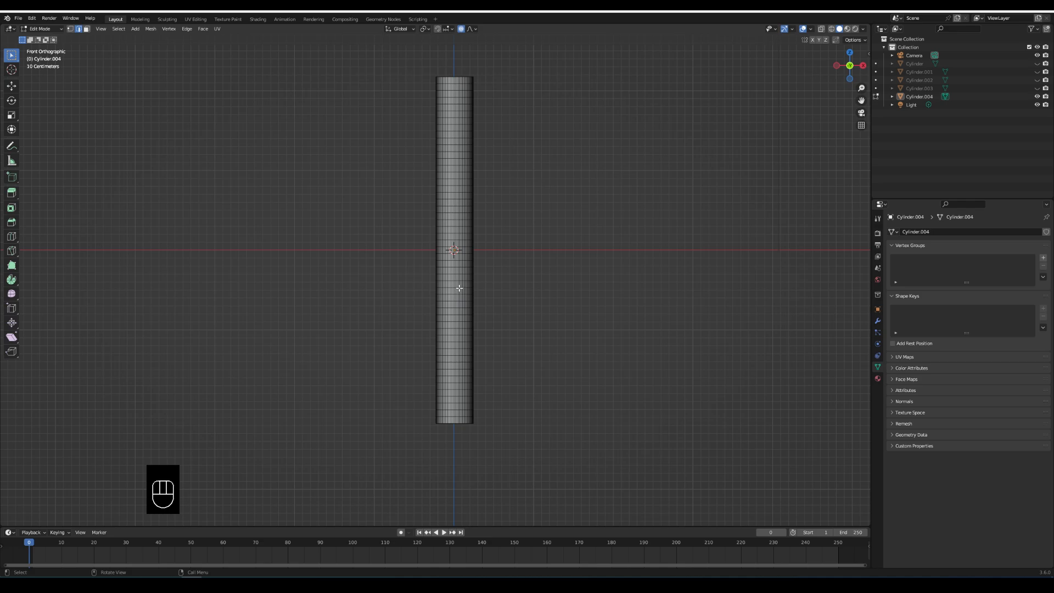
{"action": "key", "text": "alt"}
{"action": "scroll", "coordinate": [655, 286], "scroll_direction": "down", "scroll_amount": 1}
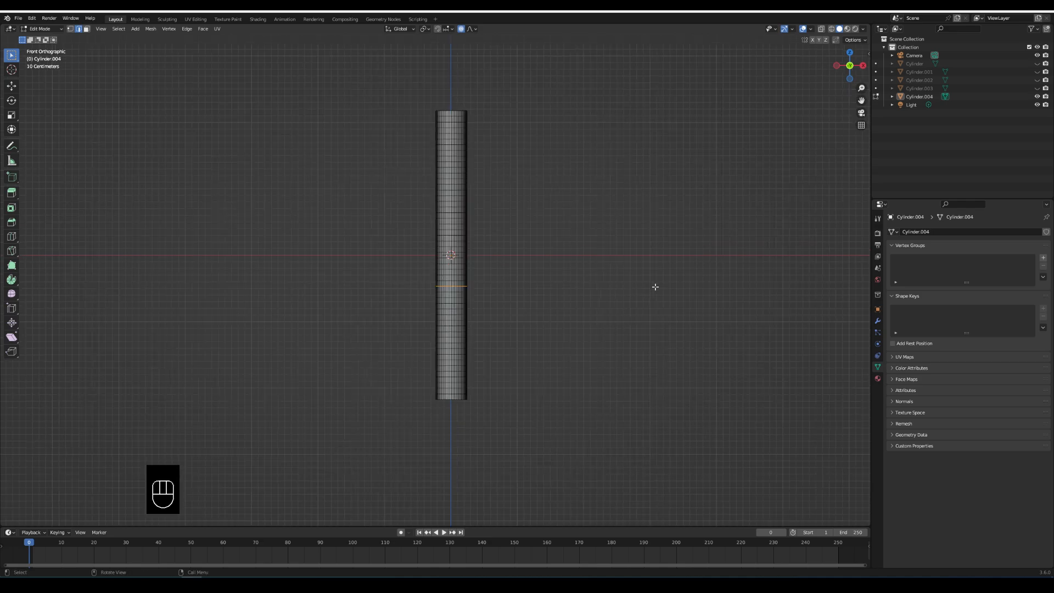
{"action": "key", "text": "s"}
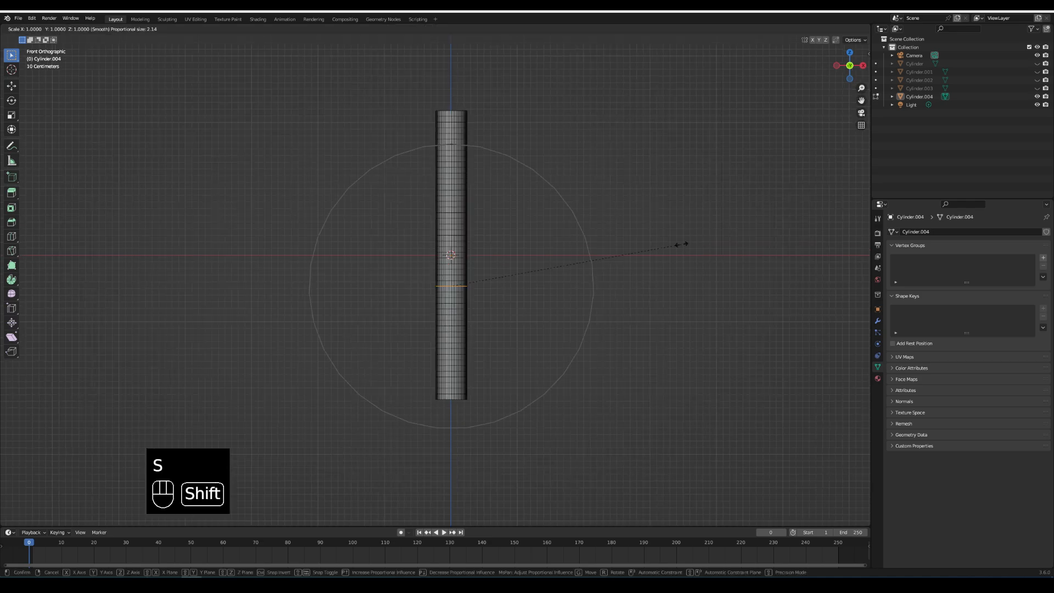
{"action": "key", "text": "shift+z"}
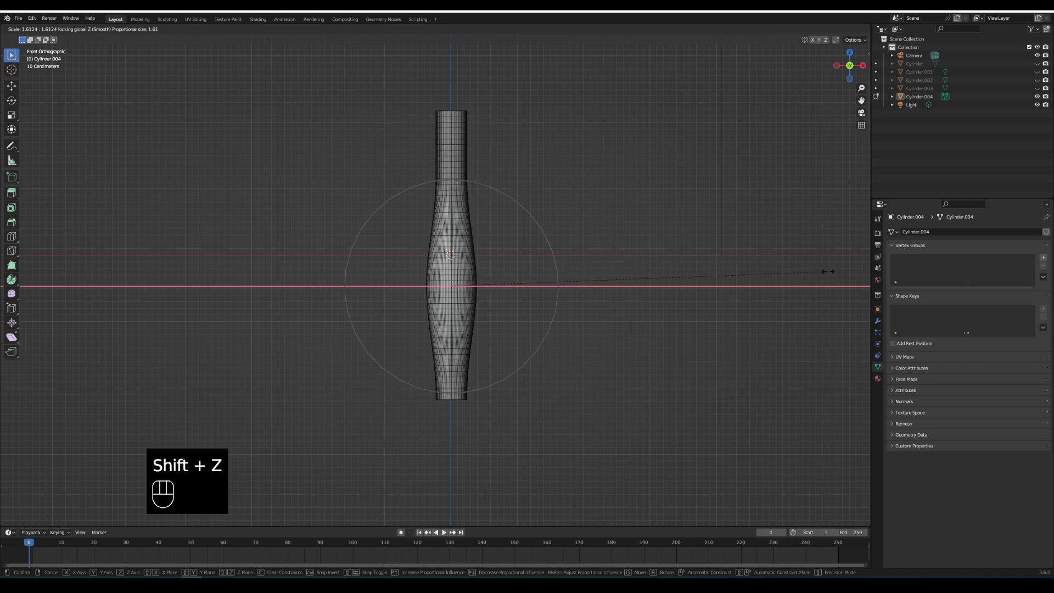
{"action": "scroll", "coordinate": [845, 276], "scroll_direction": "down", "scroll_amount": 2}
{"action": "scroll", "coordinate": [218, 304], "scroll_direction": "down", "scroll_amount": 1}
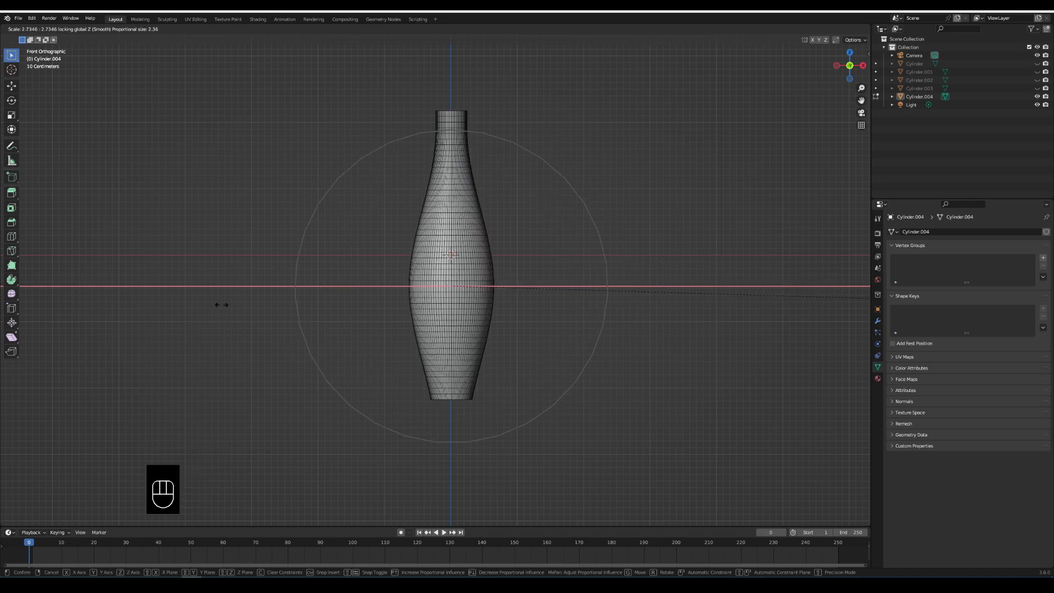
{"action": "left_click", "coordinate": [360, 317]}
Narrow the edge loop at the base of the neck to about 0.897 in X and Y, with proportional size about 3.45.
{"action": "middle_click_drag", "start_coordinate": [562, 165], "coordinate": [580, 231], "text": "shift"}
{"action": "scroll", "coordinate": [525, 213], "scroll_direction": "up", "scroll_amount": 3}
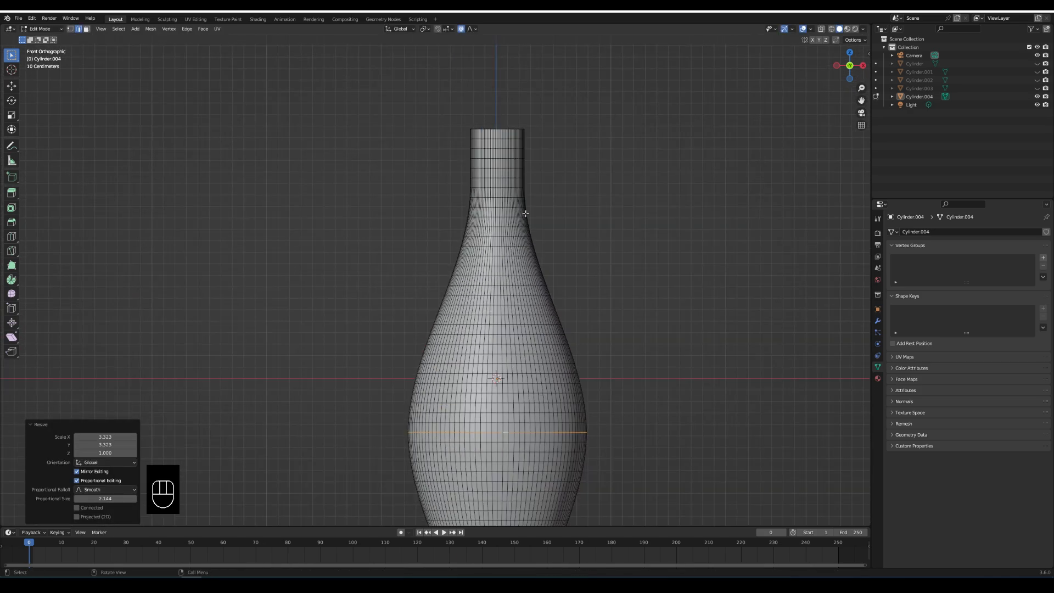
{"action": "key", "text": "alt+a"}
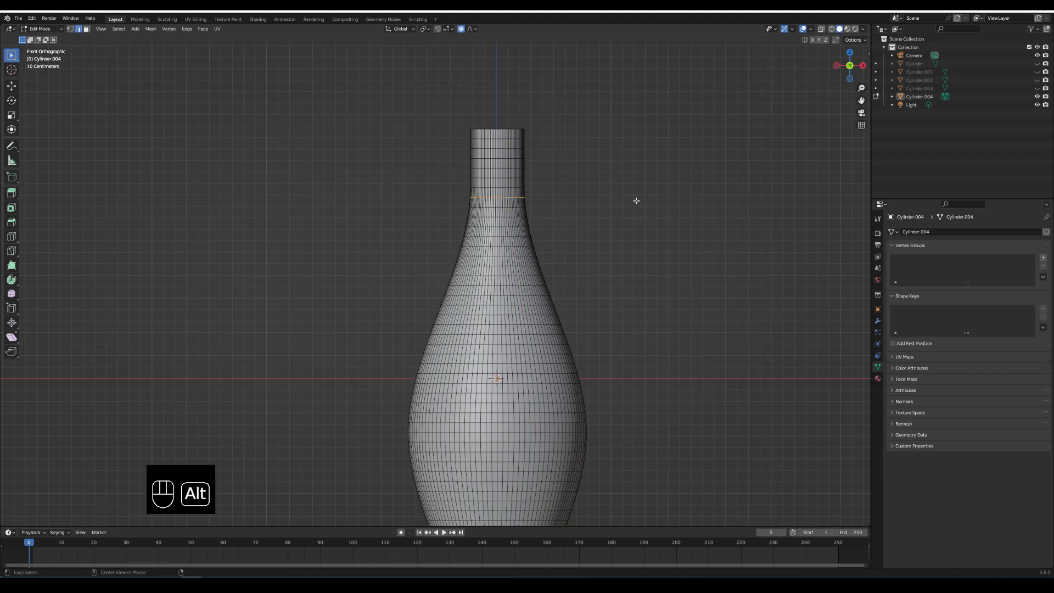
{"action": "scroll", "coordinate": [636, 201], "scroll_direction": "down", "scroll_amount": 2}
{"action": "key", "text": "s"}
{"action": "key", "text": "shift+z"}
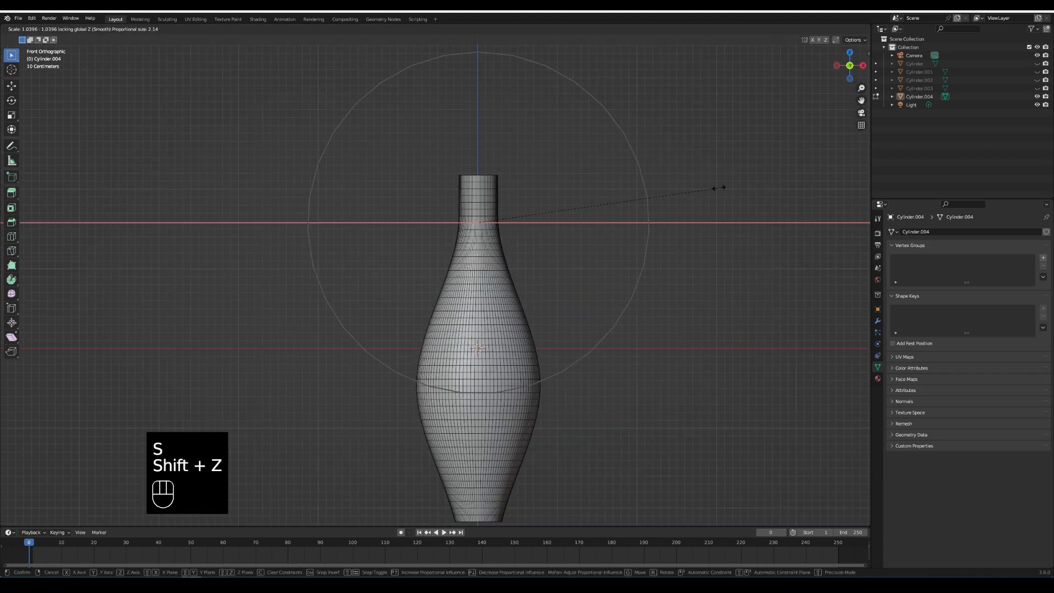
{"action": "scroll", "coordinate": [714, 190], "scroll_direction": "up", "scroll_amount": 11}
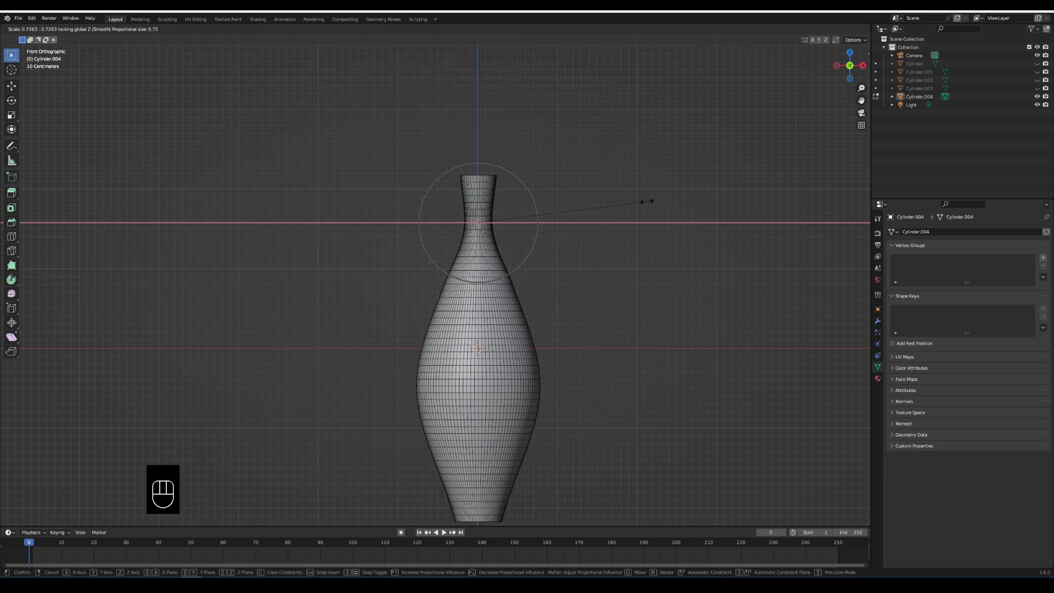
{"action": "scroll", "coordinate": [646, 201], "scroll_direction": "down", "scroll_amount": 10}
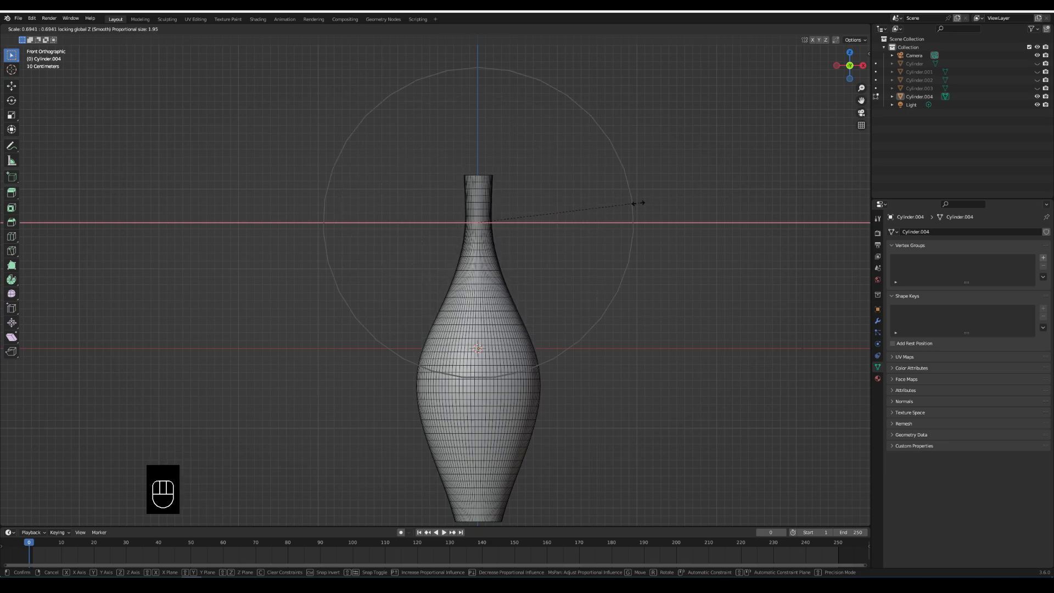
{"action": "scroll", "coordinate": [646, 204], "scroll_direction": "down", "scroll_amount": 6}
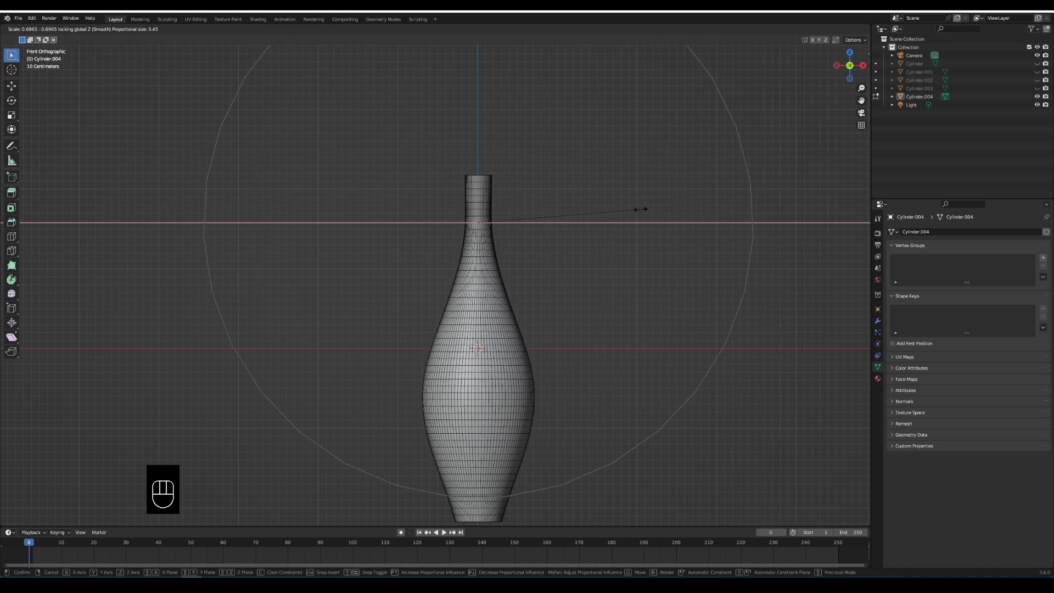
{"action": "left_click", "coordinate": [641, 210]}
Flare the neck's top edge loop by scaling it about 1.24 in X and Y, with proportional size about 0.83.
{"action": "scroll", "coordinate": [538, 204], "scroll_direction": "down", "scroll_amount": 2}
{"action": "middle_click_drag", "start_coordinate": [524, 195], "coordinate": [522, 235]}
{"action": "scroll", "coordinate": [522, 233], "scroll_direction": "up", "scroll_amount": 4}
{"action": "middle_click_drag", "start_coordinate": [531, 174], "coordinate": [475, 225], "text": "shift"}
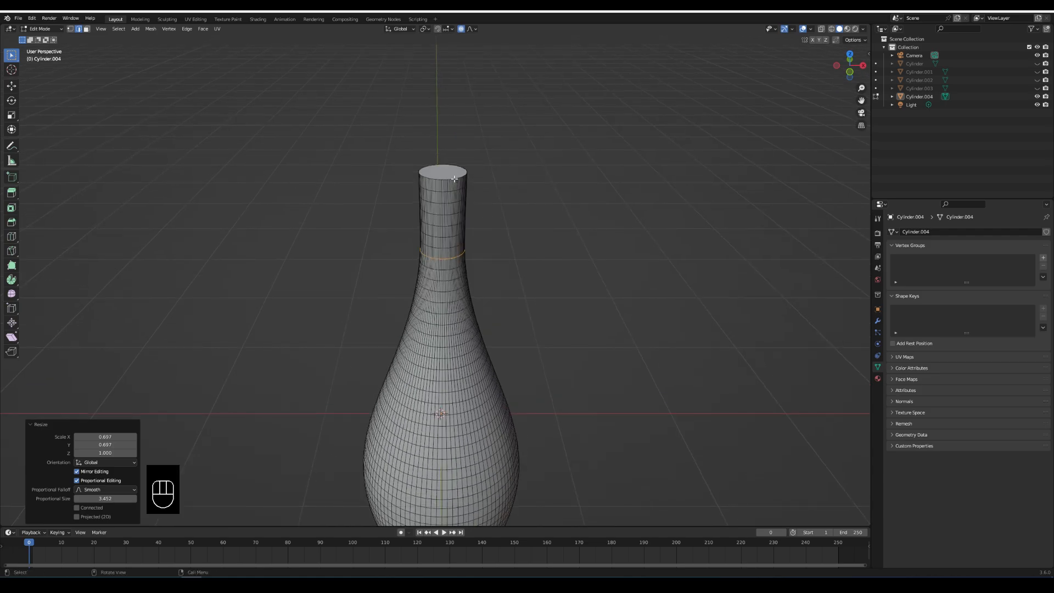
{"action": "left_click", "coordinate": [455, 179], "text": "alt"}
{"action": "scroll", "coordinate": [666, 200], "scroll_direction": "up", "scroll_amount": 2}
{"action": "scroll", "coordinate": [661, 198], "scroll_direction": "down", "scroll_amount": 5}
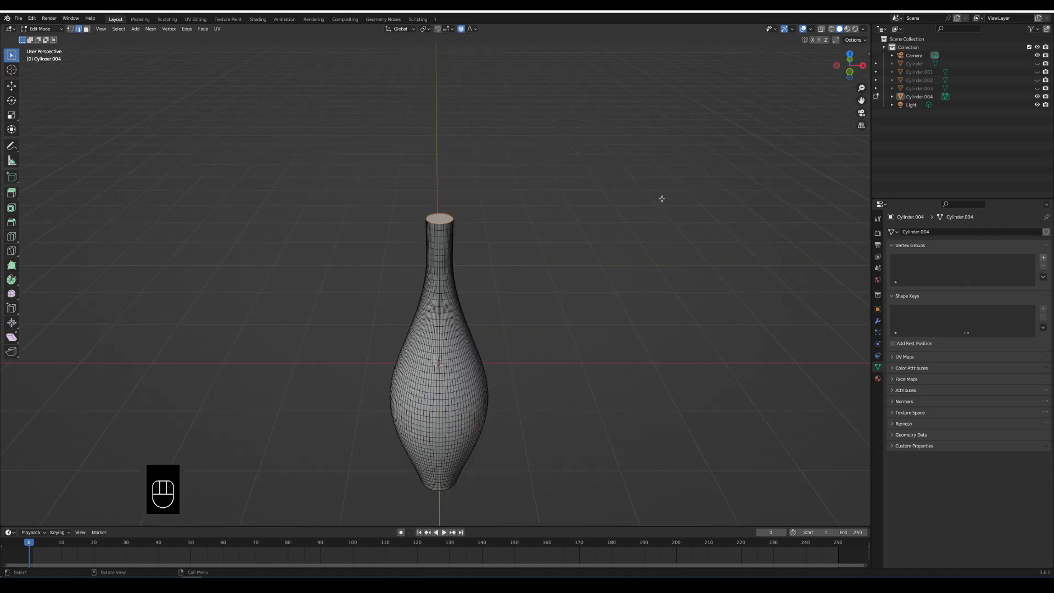
{"action": "scroll", "coordinate": [659, 186], "scroll_direction": "up", "scroll_amount": 1}
{"action": "key", "text": "s"}
{"action": "key", "text": "shift+z"}
{"action": "scroll", "coordinate": [657, 186], "scroll_direction": "up", "scroll_amount": 15}
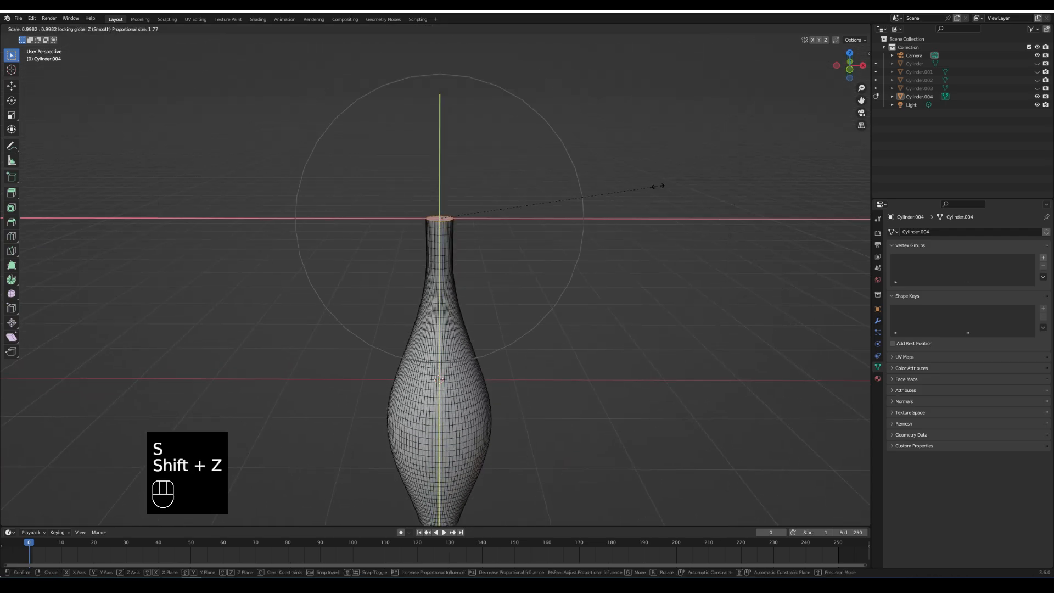
{"action": "scroll", "coordinate": [686, 192], "scroll_direction": "down", "scroll_amount": 8}
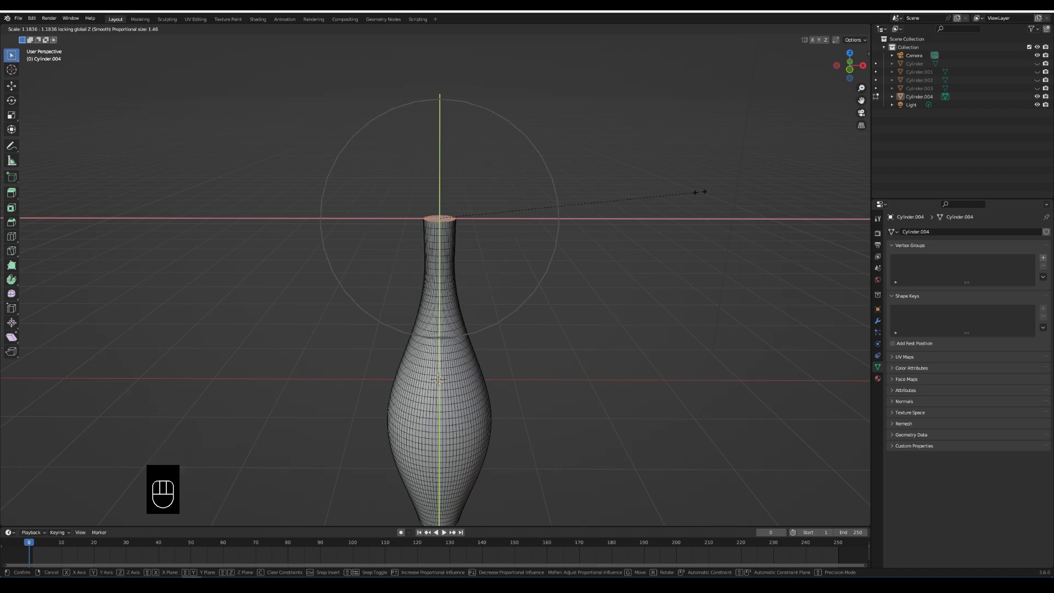
{"action": "scroll", "coordinate": [719, 191], "scroll_direction": "up", "scroll_amount": 8}
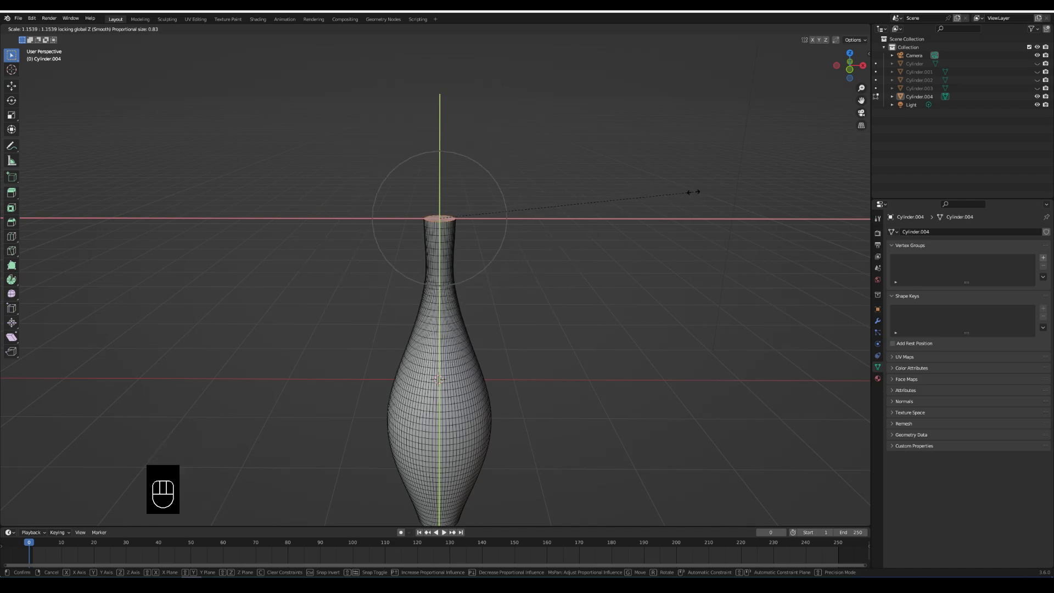
{"action": "left_click", "coordinate": [712, 193]}
Bend the neck by moving an edge loop near its base about -0.199 m along X, with proportional size about 1.46.
{"action": "scroll", "coordinate": [600, 234], "scroll_direction": "down", "scroll_amount": 1}
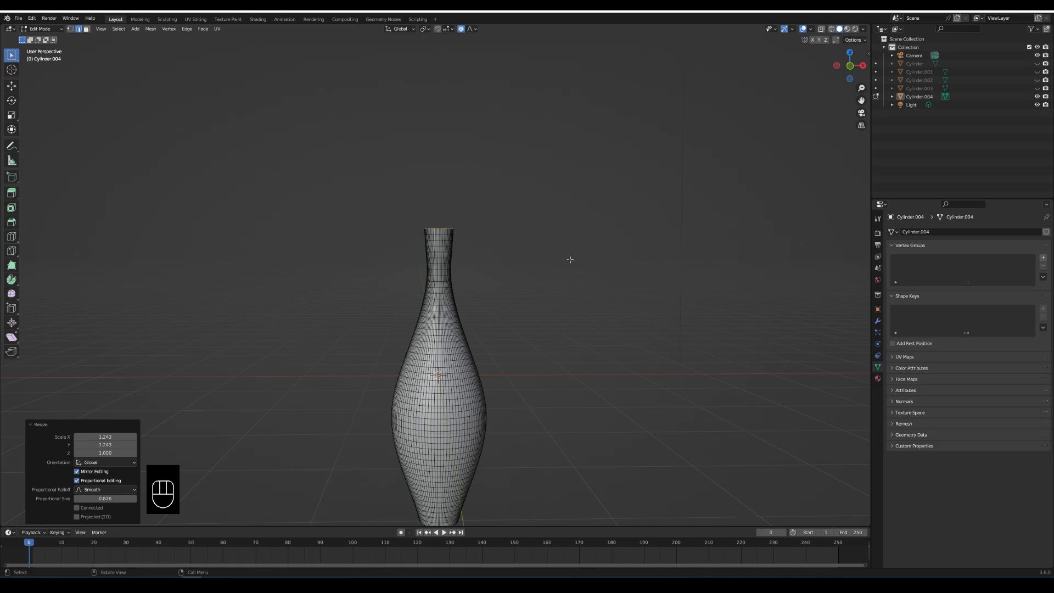
{"action": "scroll", "coordinate": [557, 280], "scroll_direction": "down", "scroll_amount": 1}
{"action": "middle_click_drag", "start_coordinate": [550, 321], "coordinate": [565, 256], "text": "shift"}
{"action": "scroll", "coordinate": [587, 225], "scroll_direction": "up", "scroll_amount": 4}
{"action": "middle_click_drag", "start_coordinate": [605, 203], "coordinate": [565, 236], "text": "shift"}
{"action": "scroll", "coordinate": [560, 231], "scroll_direction": "down", "scroll_amount": 1}
{"action": "mouse_move", "coordinate": [554, 216]}
{"action": "middle_mouse_down"}
{"action": "mouse_move", "coordinate": [554, 248]}
{"action": "mouse_move", "coordinate": [556, 213]}
{"action": "middle_mouse_up"}
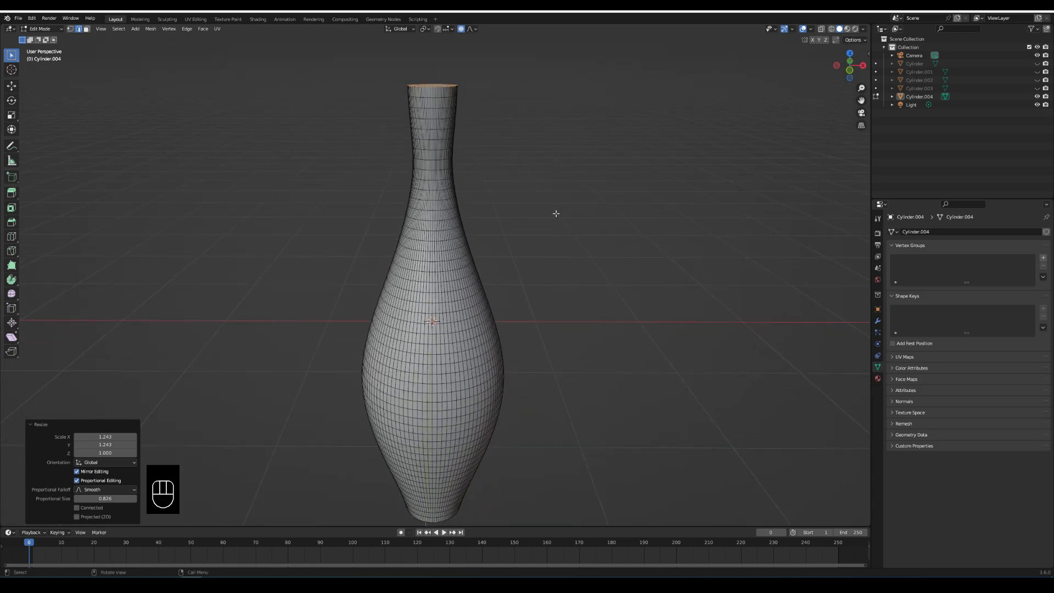
{"action": "left_click", "coordinate": [442, 170], "text": "alt"}
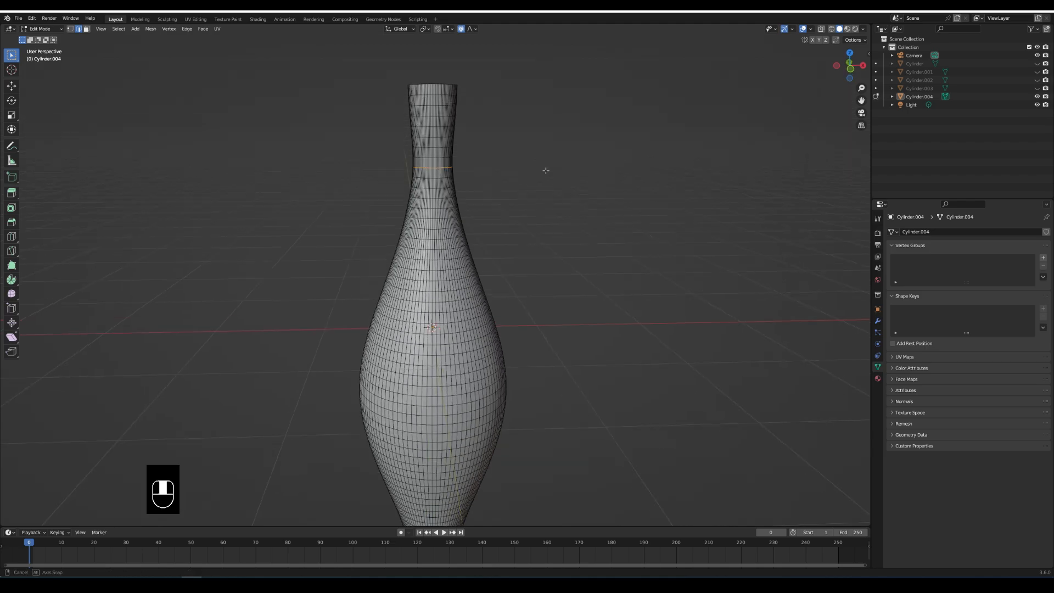
{"action": "scroll", "coordinate": [685, 201], "scroll_direction": "down", "scroll_amount": 3}
{"action": "middle_click_drag", "start_coordinate": [545, 170], "coordinate": [692, 218]}
{"action": "scroll", "coordinate": [696, 224], "scroll_direction": "up", "scroll_amount": 1}
{"action": "key", "text": "g"}
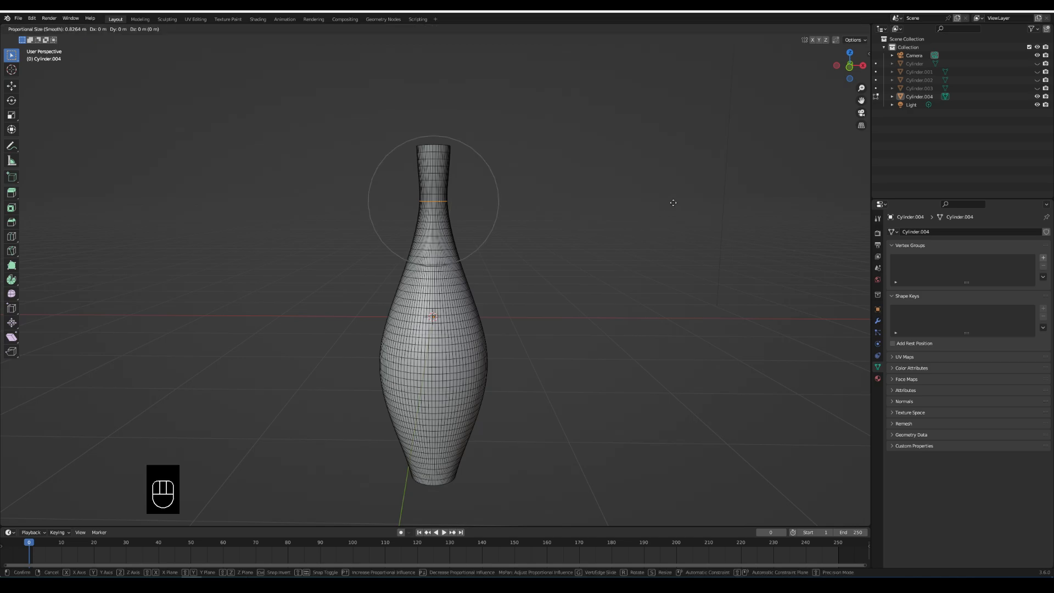
{"action": "key", "text": "x"}
{"action": "scroll", "coordinate": [673, 206], "scroll_direction": "down", "scroll_amount": 4}
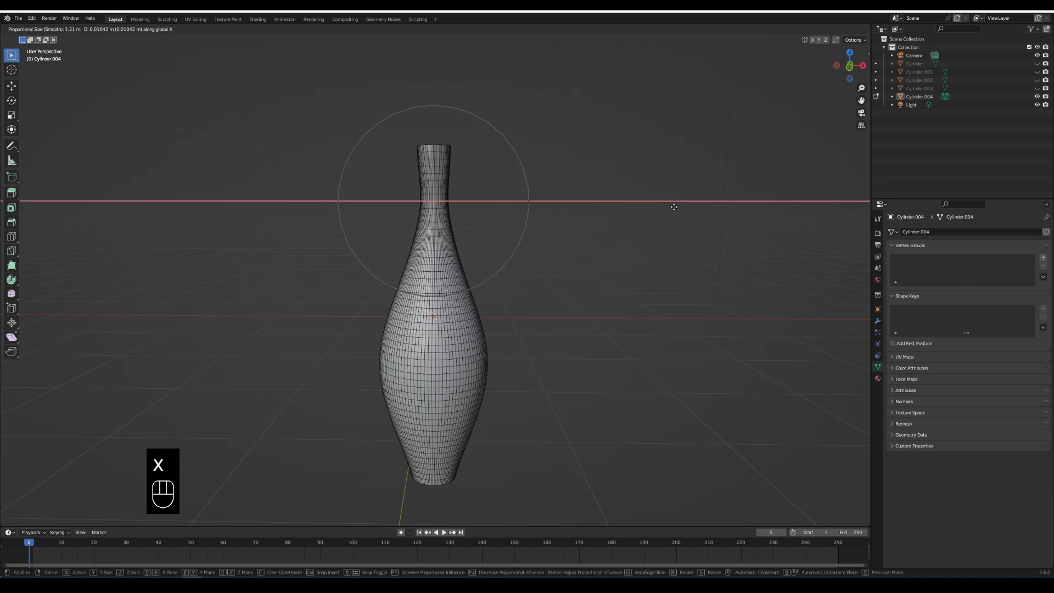
{"action": "scroll", "coordinate": [674, 206], "scroll_direction": "down", "scroll_amount": 2}
{"action": "scroll", "coordinate": [675, 208], "scroll_direction": "up", "scroll_amount": 5}
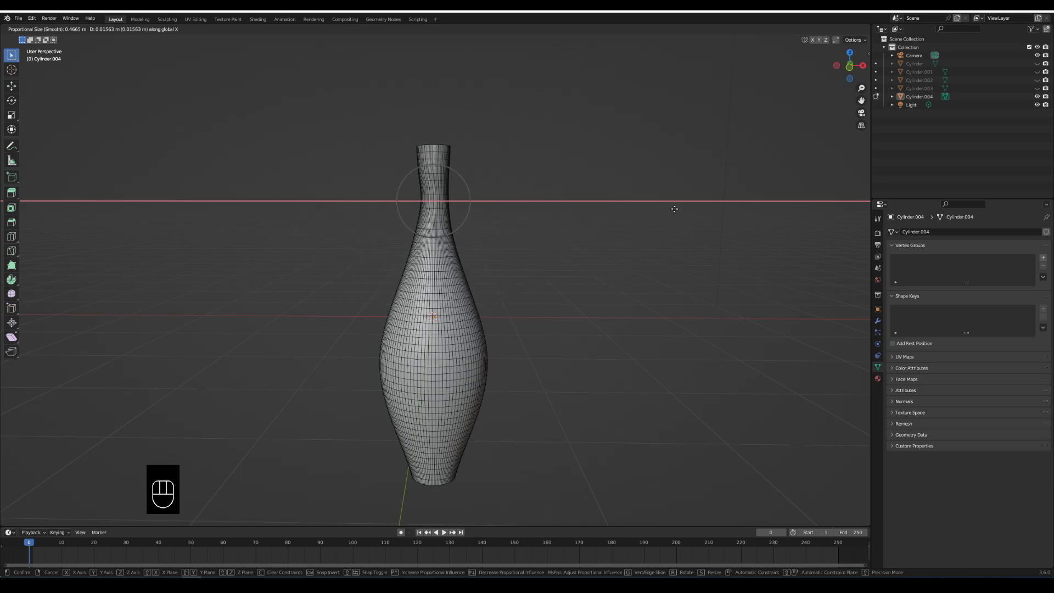
{"action": "scroll", "coordinate": [671, 211], "scroll_direction": "up", "scroll_amount": 2}
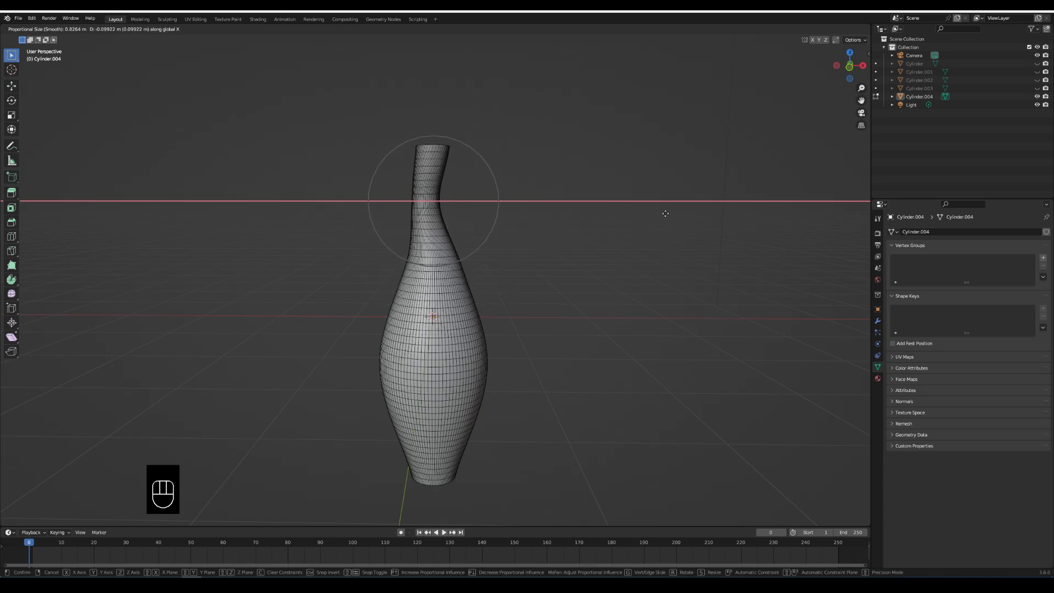
{"action": "scroll", "coordinate": [664, 213], "scroll_direction": "down", "scroll_amount": 8}
{"action": "scroll", "coordinate": [650, 217], "scroll_direction": "down", "scroll_amount": 6}
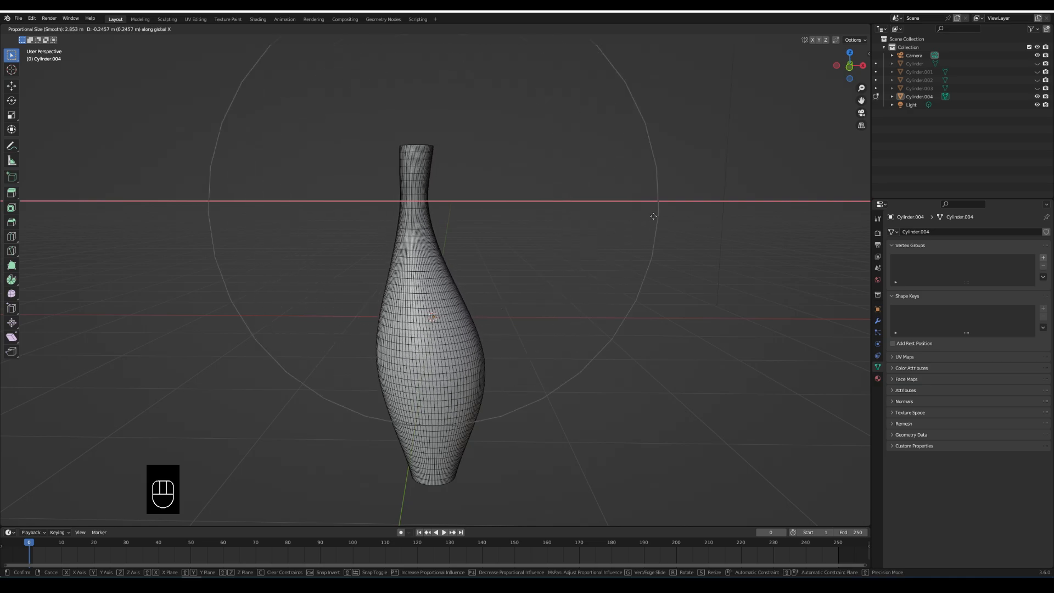
{"action": "scroll", "coordinate": [645, 217], "scroll_direction": "up", "scroll_amount": 7}
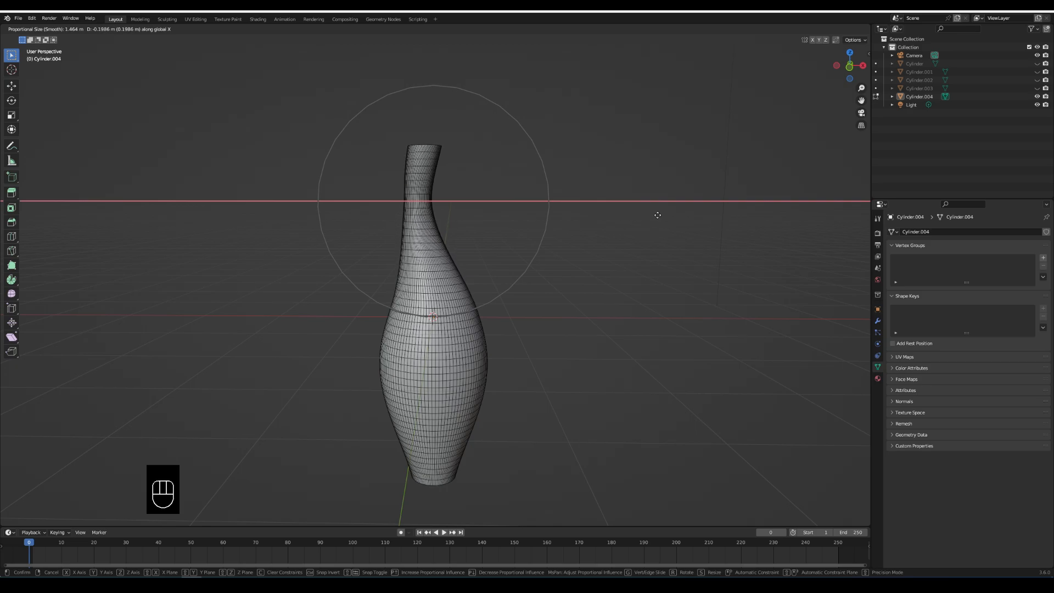
{"action": "left_click", "coordinate": [657, 215]}
Select the neck's top face and rotate it about 40.4° around Y, with proportional size about 2.59.
{"action": "middle_click_drag", "start_coordinate": [578, 146], "coordinate": [446, 160]}
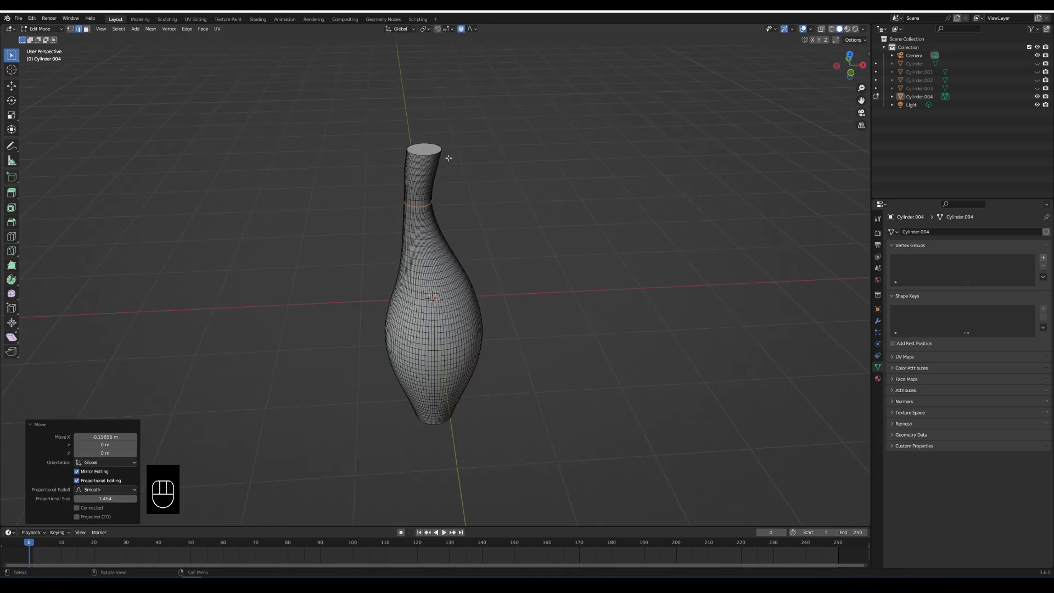
{"action": "left_click", "coordinate": [422, 149], "text": "alt"}
{"action": "key", "text": "3"}
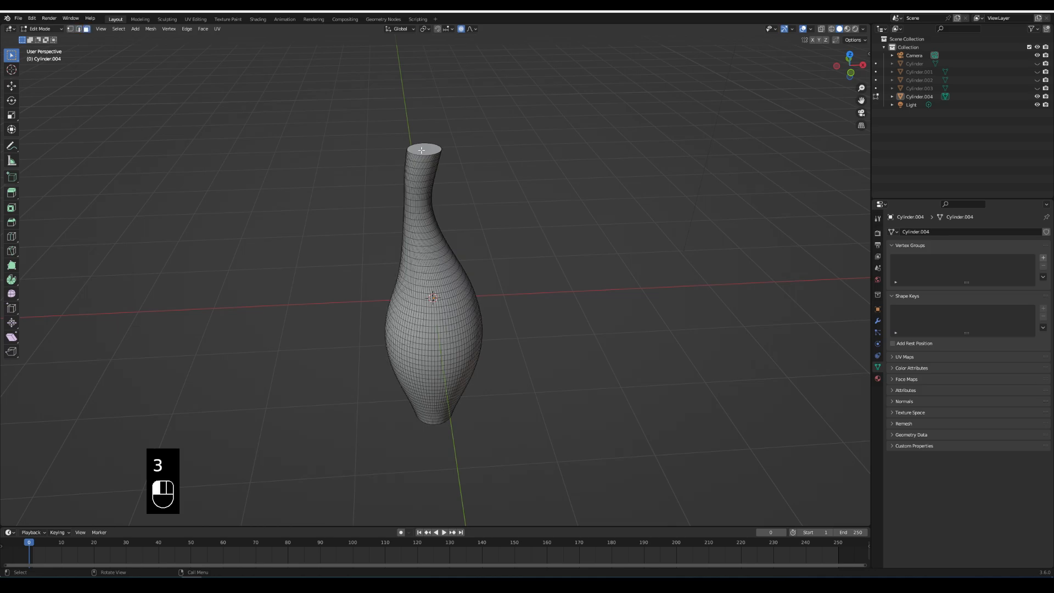
{"action": "middle_click_drag", "start_coordinate": [585, 175], "coordinate": [628, 187]}
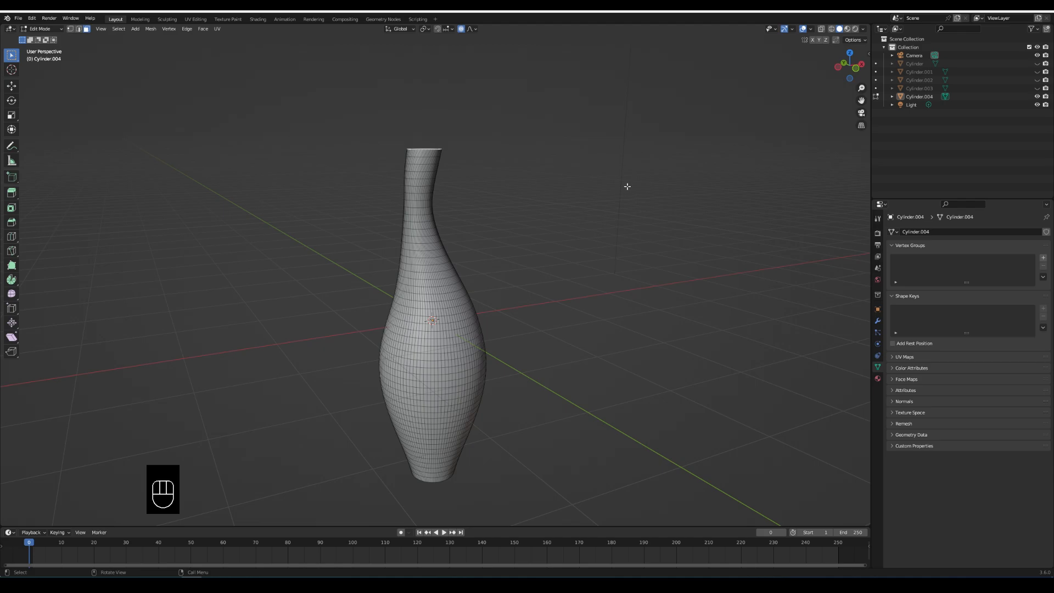
{"action": "key", "text": "r"}
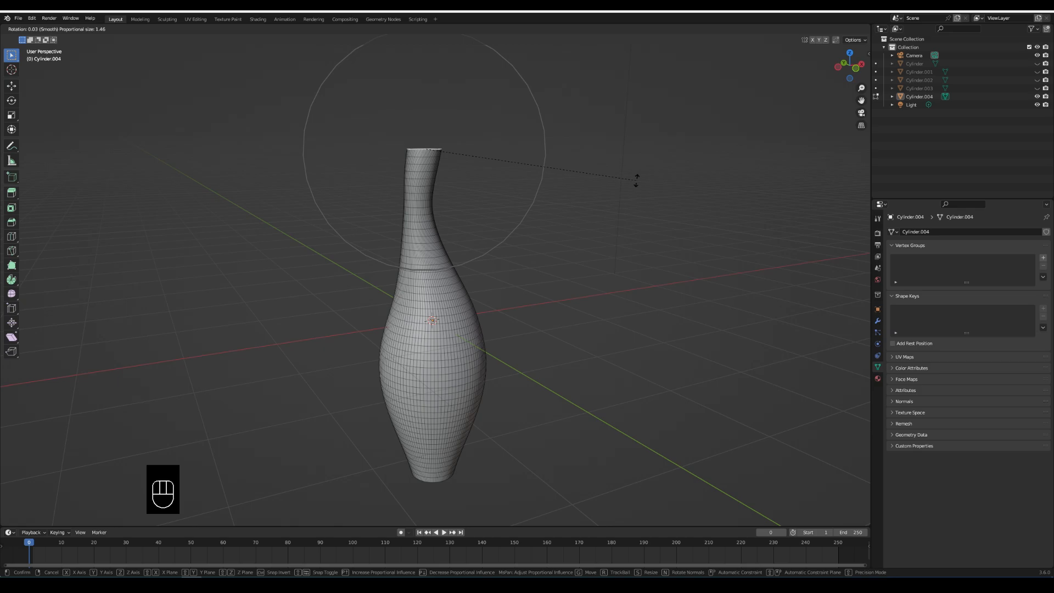
{"action": "left_click", "coordinate": [636, 180]}
{"action": "key", "text": "KP_1"}
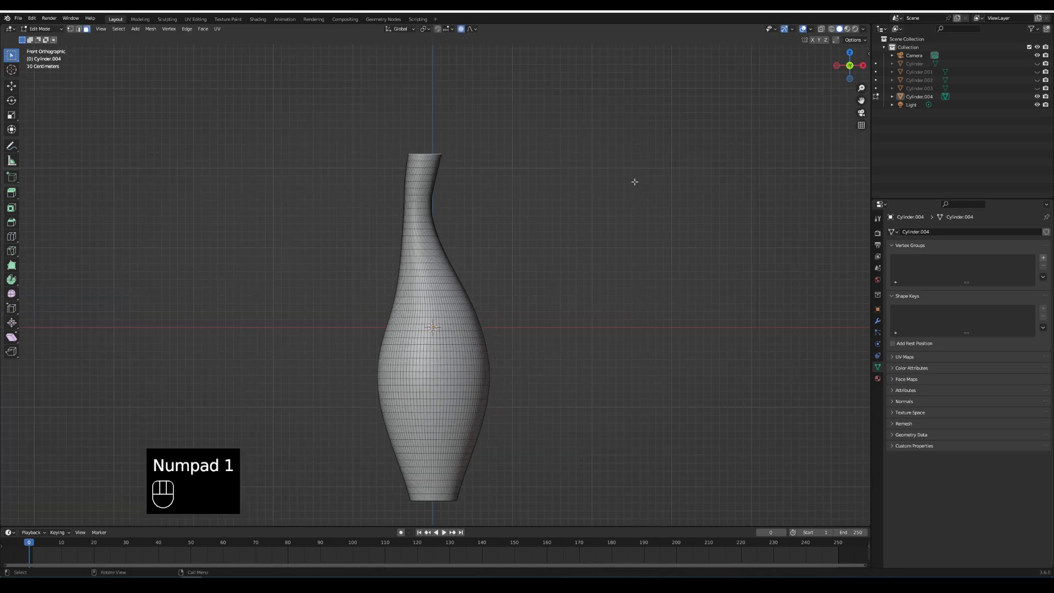
{"action": "key", "text": "r"}
{"action": "key", "text": "x"}
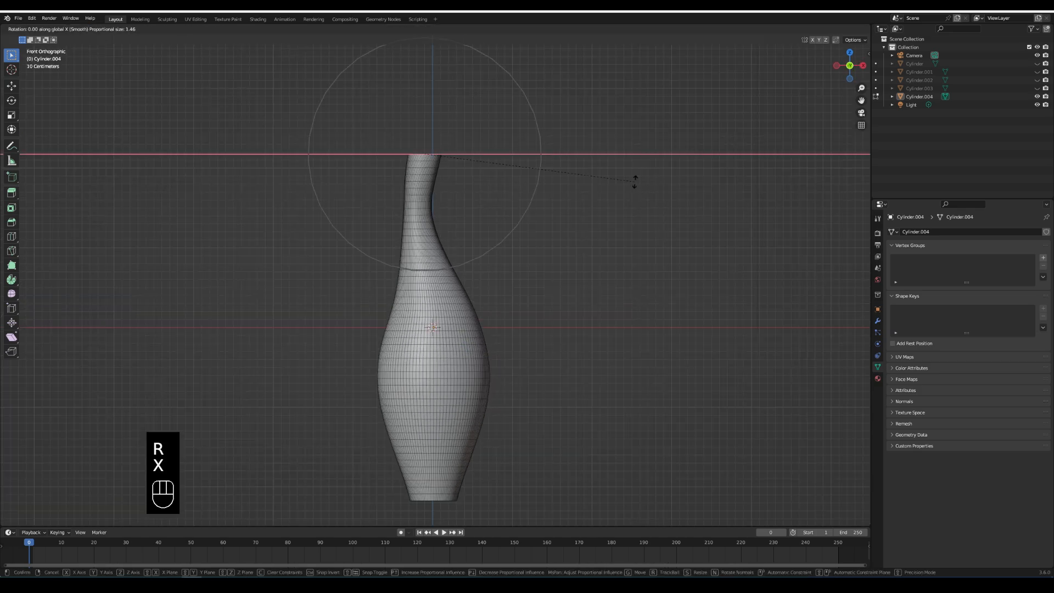
{"action": "key", "text": "y"}
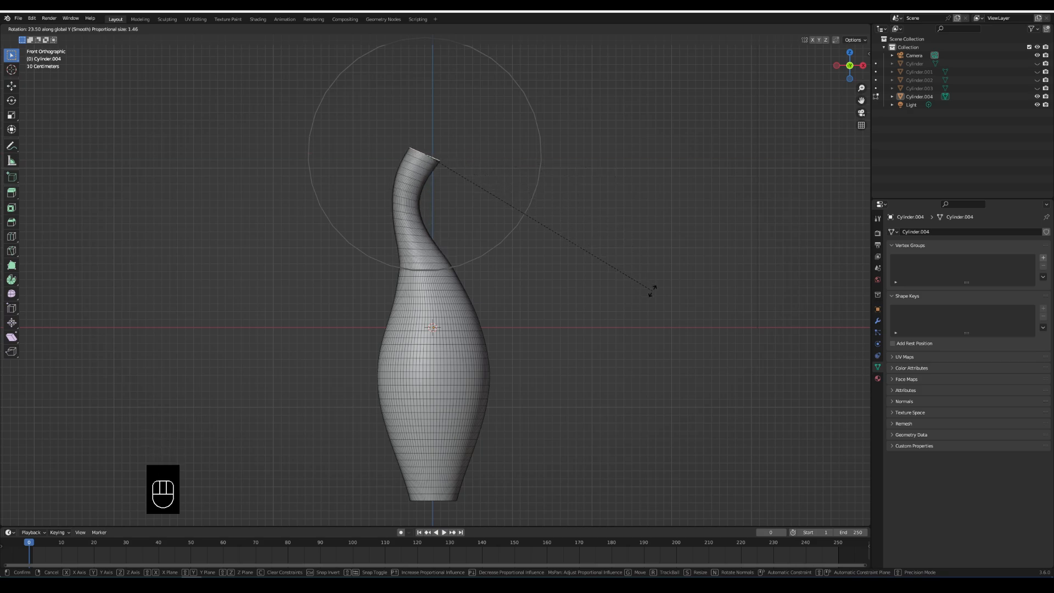
{"action": "scroll", "coordinate": [647, 301], "scroll_direction": "down", "scroll_amount": 5}
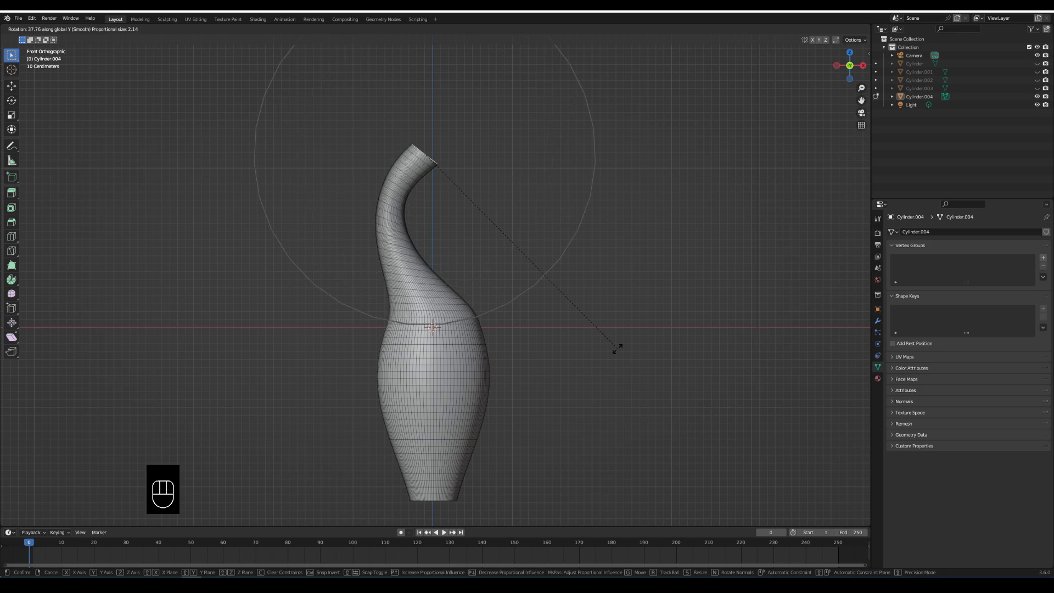
{"action": "scroll", "coordinate": [630, 359], "scroll_direction": "down", "scroll_amount": 1}
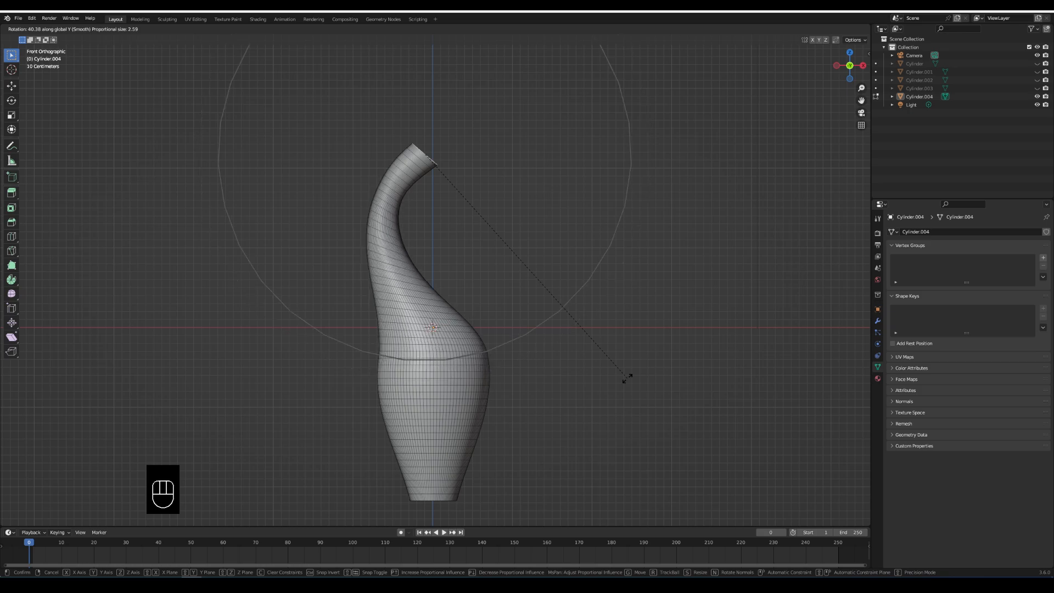
{"action": "left_click", "coordinate": [627, 378]}
Try to flare the vase's mouth by scaling its top face about 1.23 in X and Y, with proportional size about 0.47.
{"action": "middle_click_drag", "start_coordinate": [571, 258], "coordinate": [571, 204]}
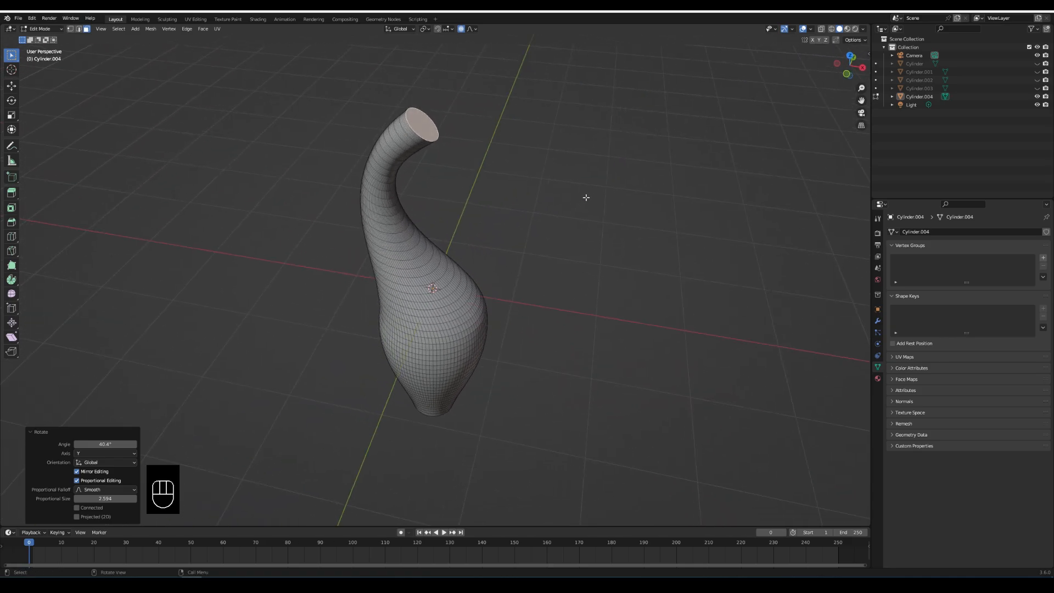
{"action": "key", "text": "s"}
{"action": "key", "text": "shift+z"}
{"action": "scroll", "coordinate": [735, 137], "scroll_direction": "up", "scroll_amount": 4}
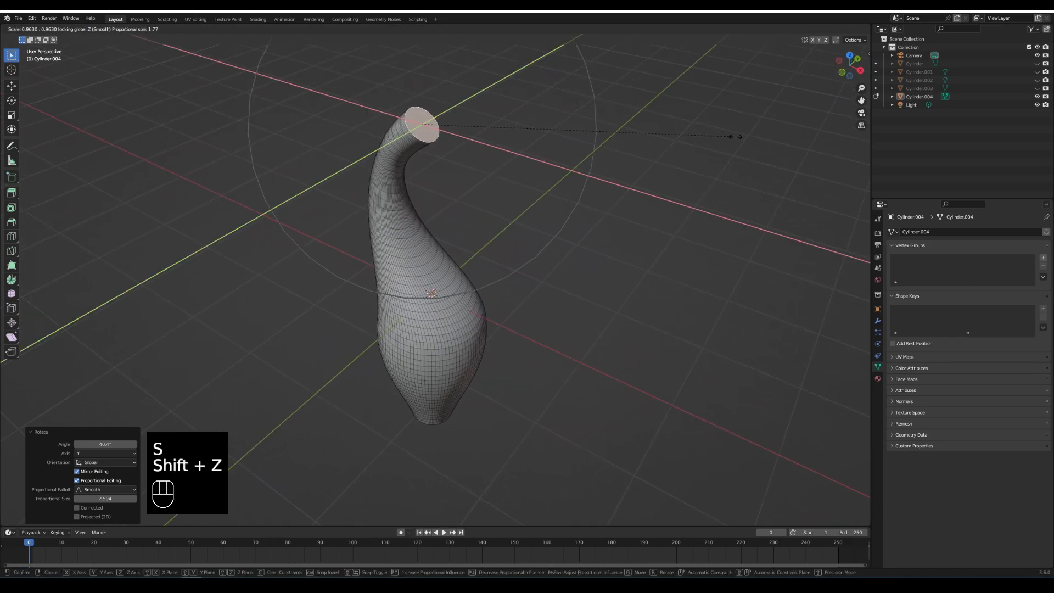
{"action": "scroll", "coordinate": [735, 137], "scroll_direction": "up", "scroll_amount": 15}
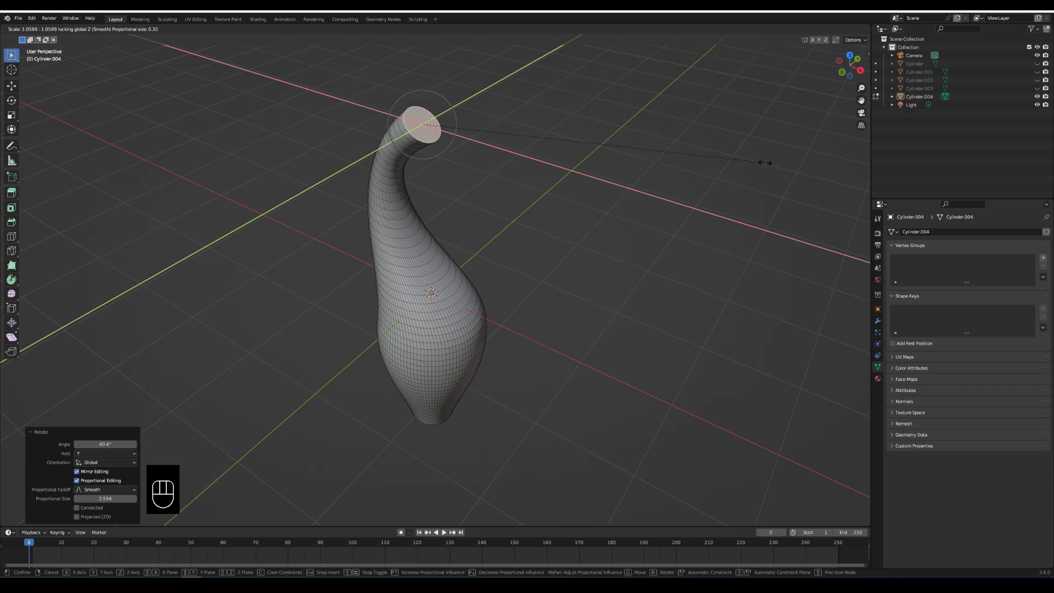
{"action": "scroll", "coordinate": [769, 163], "scroll_direction": "down", "scroll_amount": 3}
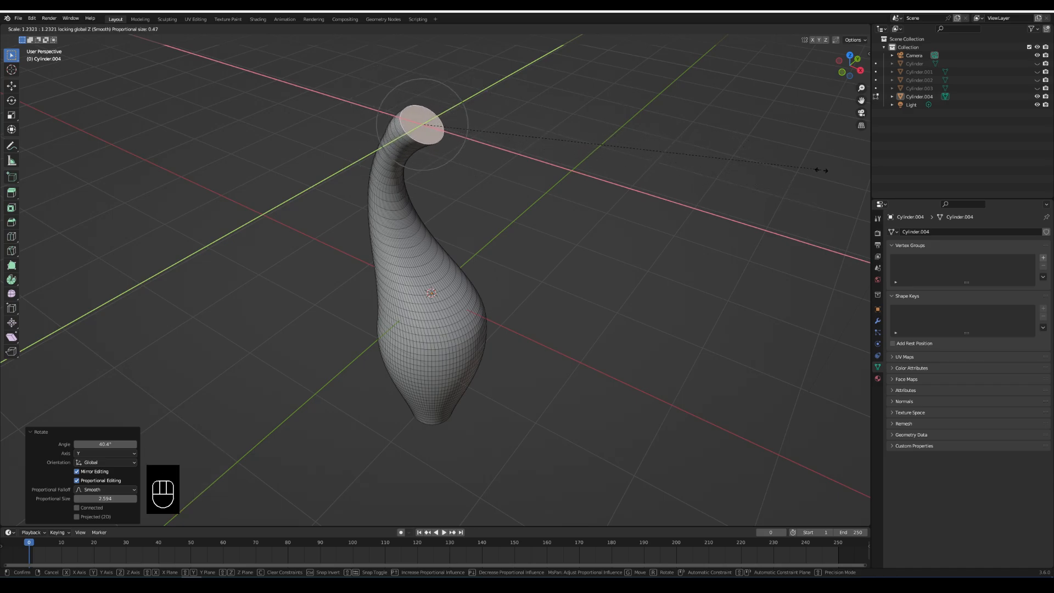
{"action": "left_click", "coordinate": [769, 169]}
Try to widen the mouth further by scaling it again in X and Y, and undo both mouth scalings.
{"action": "middle_click_drag", "start_coordinate": [769, 169], "coordinate": [654, 152]}
{"action": "key", "text": "s"}
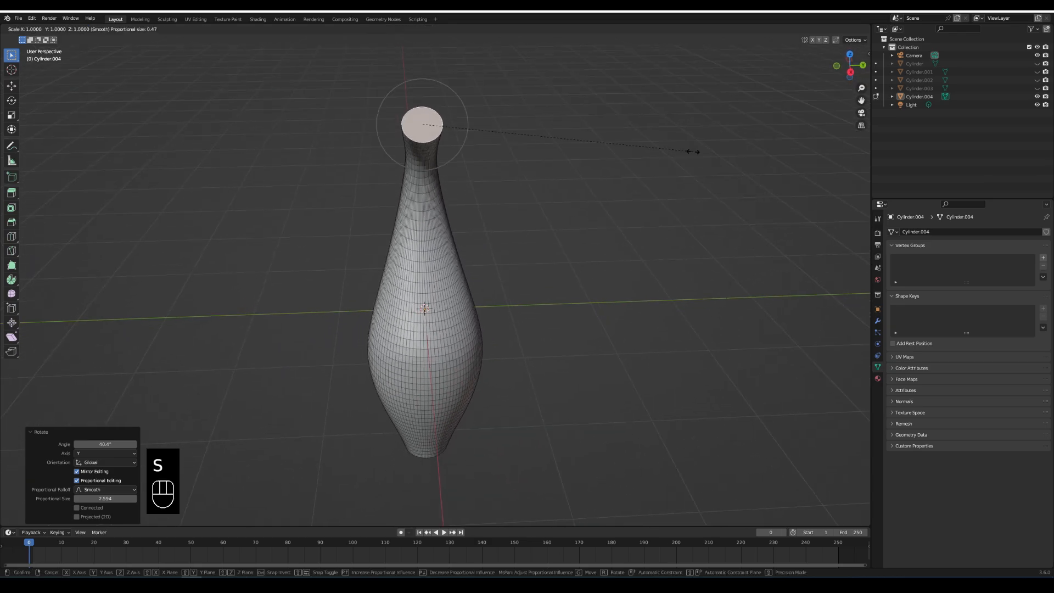
{"action": "key", "text": "shift+z"}
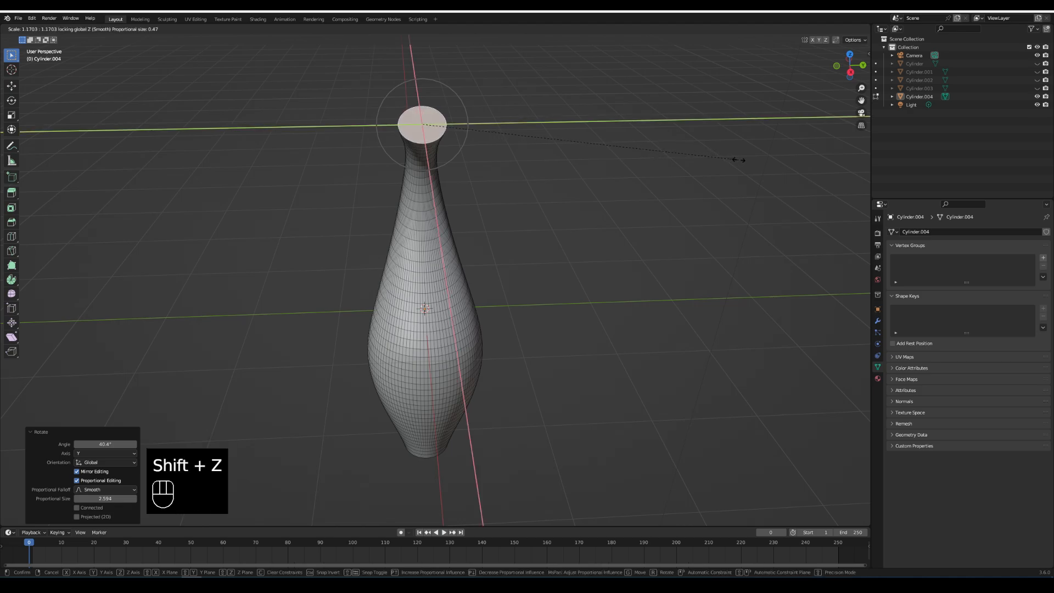
{"action": "left_click", "coordinate": [767, 161]}
{"action": "middle_click_drag", "start_coordinate": [760, 163], "coordinate": [712, 196]}
{"action": "key", "text": "ctrl+z"}
{"action": "key", "text": "ctrl+z"}
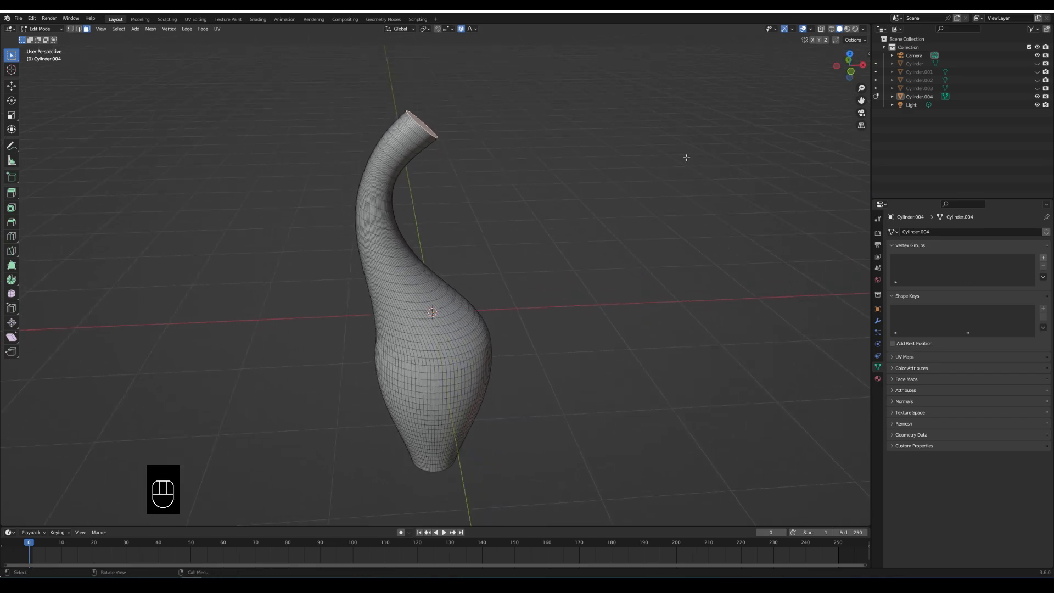
Try to flare the mouth in X and Y with different proportional sizes, up to about 3.14, and discard the scaling.
{"action": "key", "text": "s"}
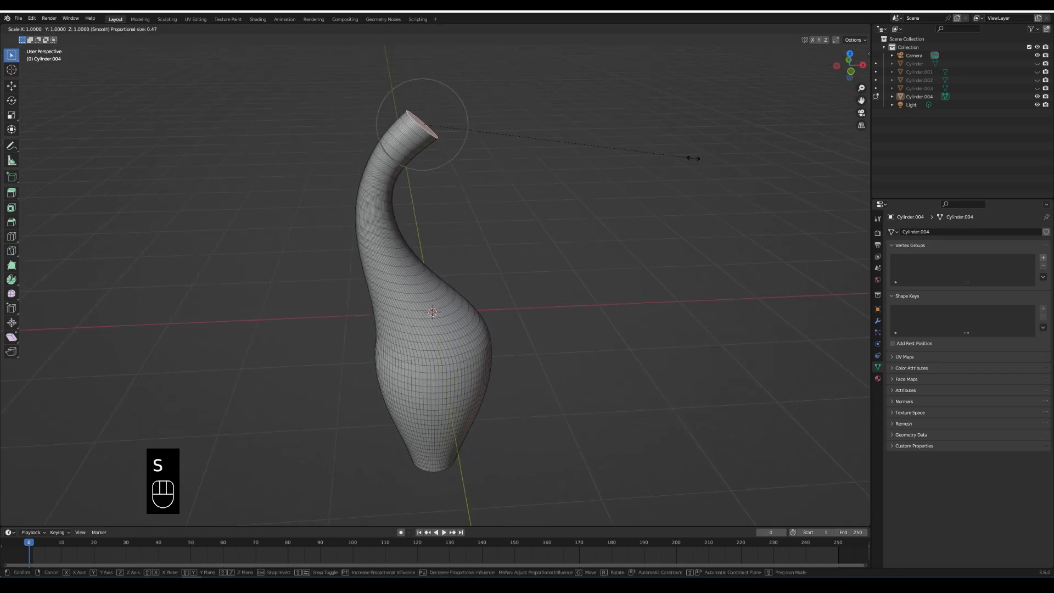
{"action": "key", "text": "shift+z"}
{"action": "scroll", "coordinate": [714, 157], "scroll_direction": "down", "scroll_amount": 4}
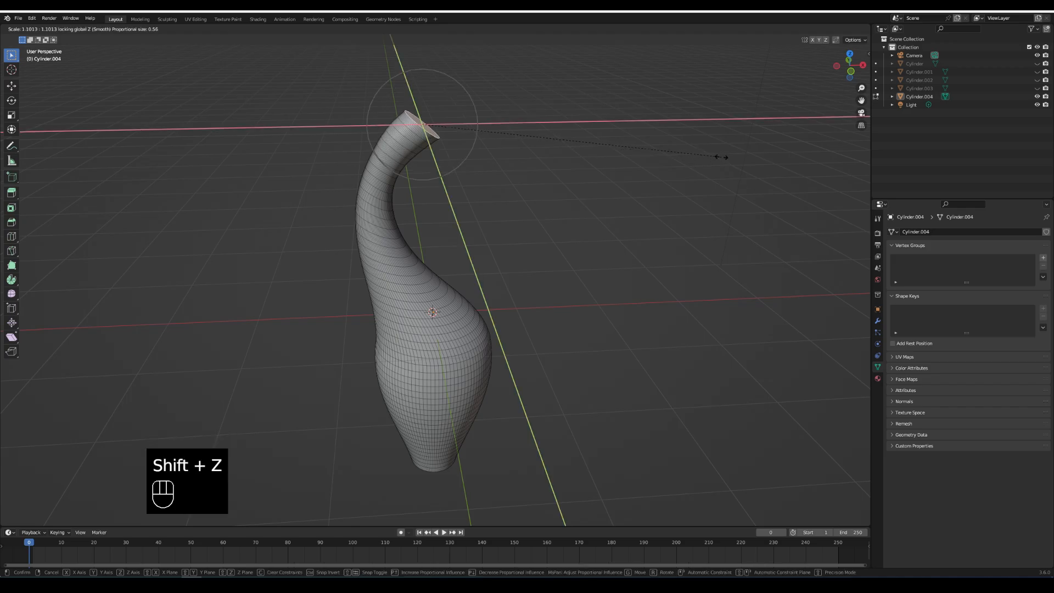
{"action": "scroll", "coordinate": [795, 142], "scroll_direction": "down", "scroll_amount": 8}
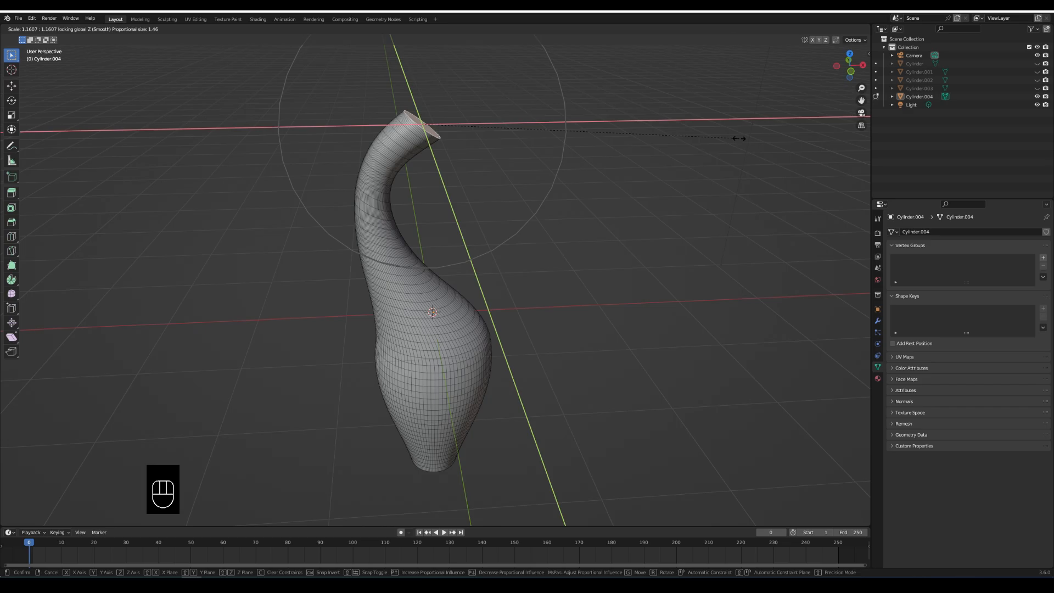
{"action": "right_click", "coordinate": [692, 137]}
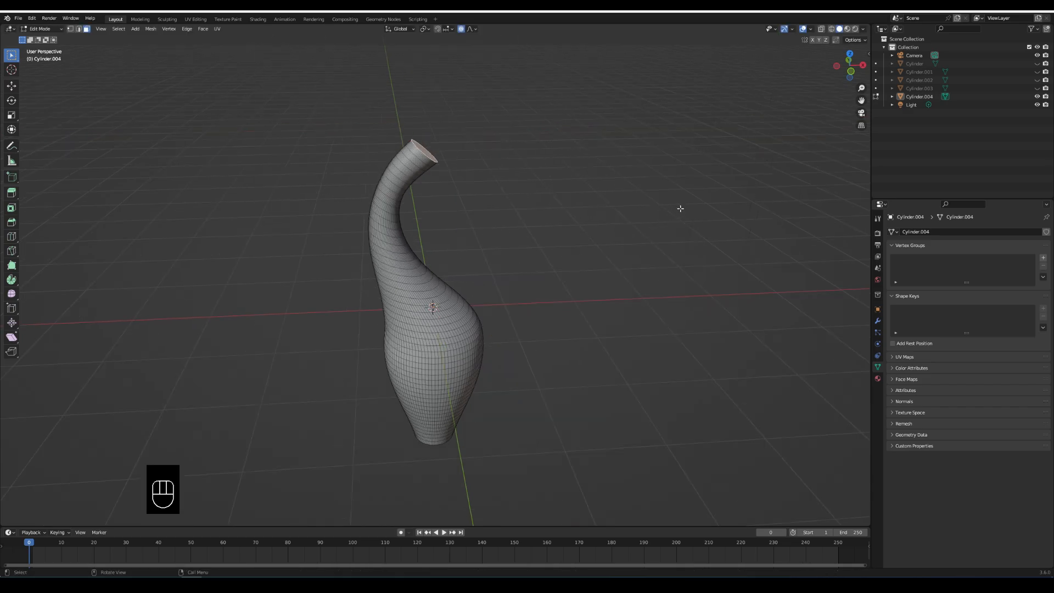
{"action": "key", "text": "s"}
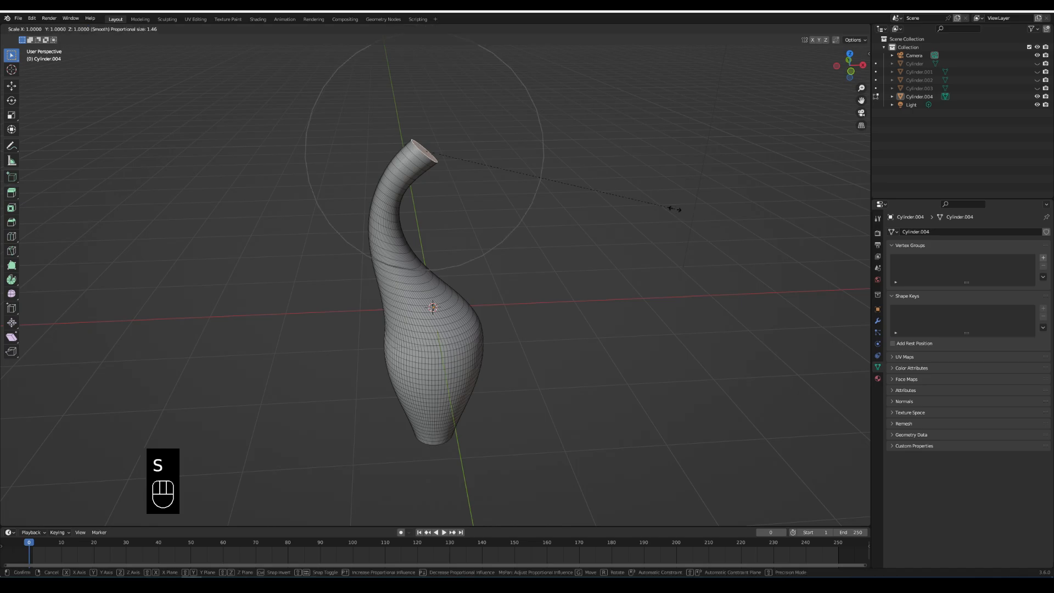
{"action": "key", "text": "shift+z"}
{"action": "scroll", "coordinate": [713, 205], "scroll_direction": "up", "scroll_amount": 9}
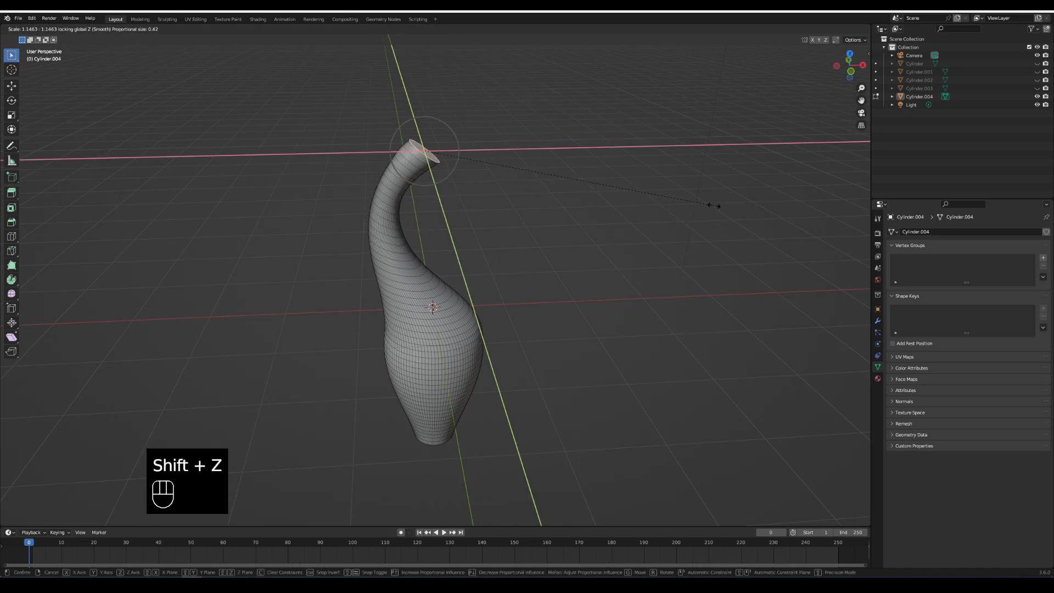
{"action": "scroll", "coordinate": [779, 207], "scroll_direction": "down", "scroll_amount": 17}
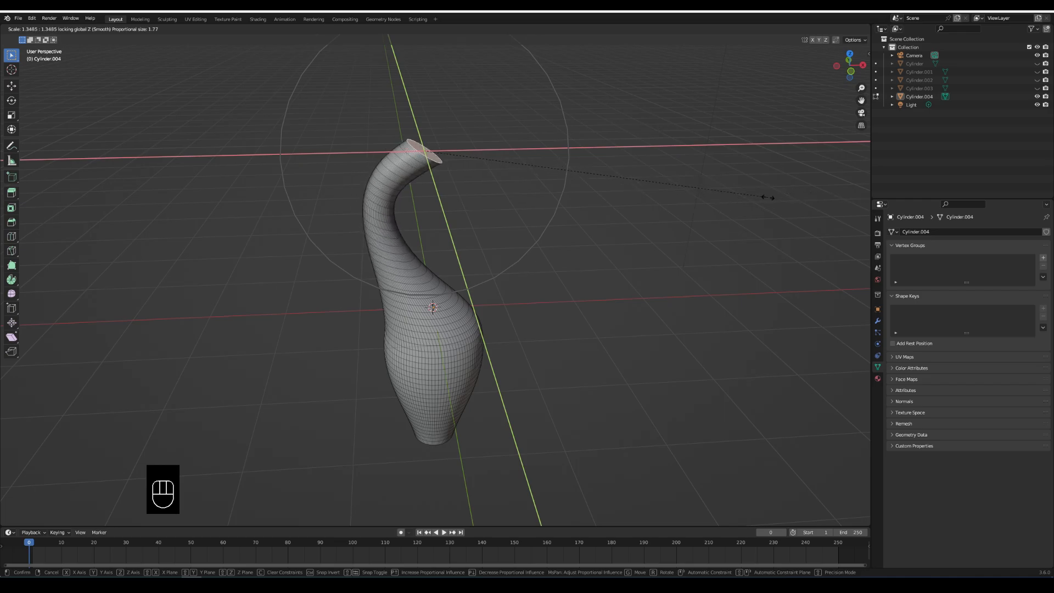
{"action": "scroll", "coordinate": [812, 192], "scroll_direction": "down", "scroll_amount": 2}
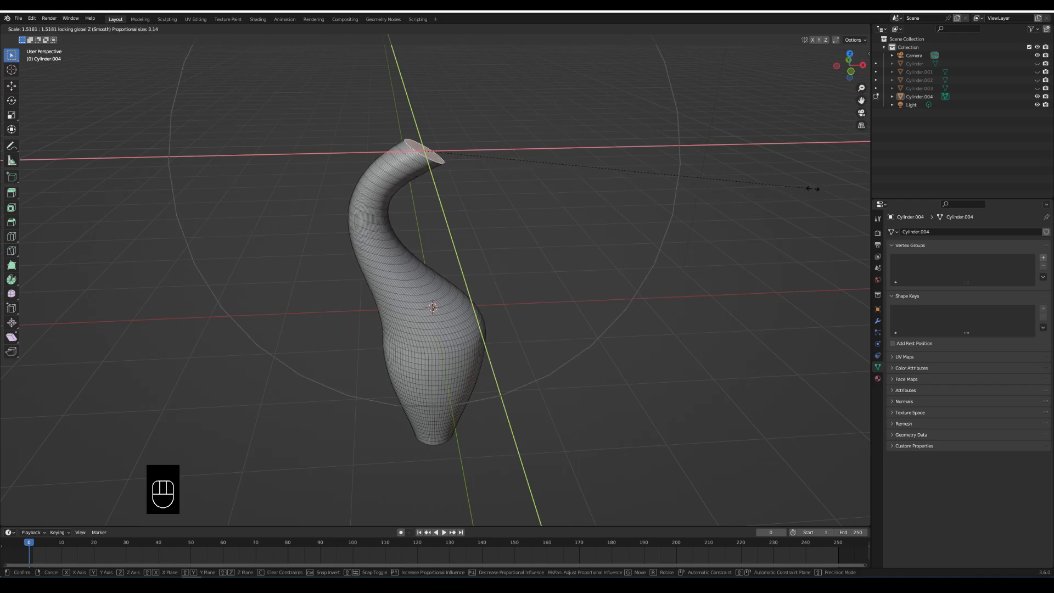
{"action": "left_click", "coordinate": [669, 181]}
{"action": "middle_click_drag", "start_coordinate": [679, 186], "coordinate": [660, 203]}
{"action": "scroll", "coordinate": [642, 193], "scroll_direction": "down", "scroll_amount": 5}
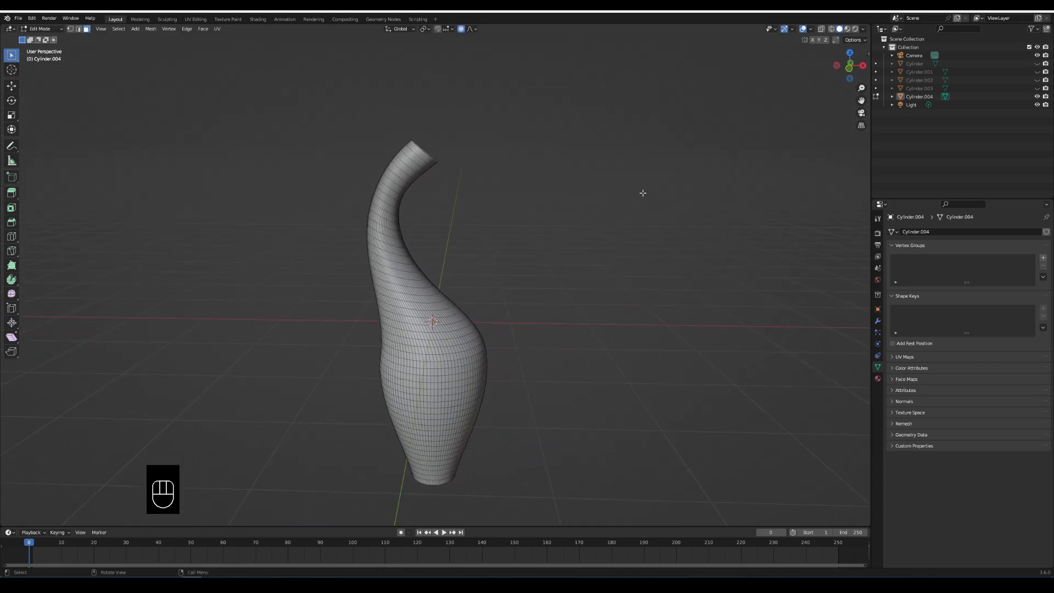
{"action": "key", "text": "KP_1"}
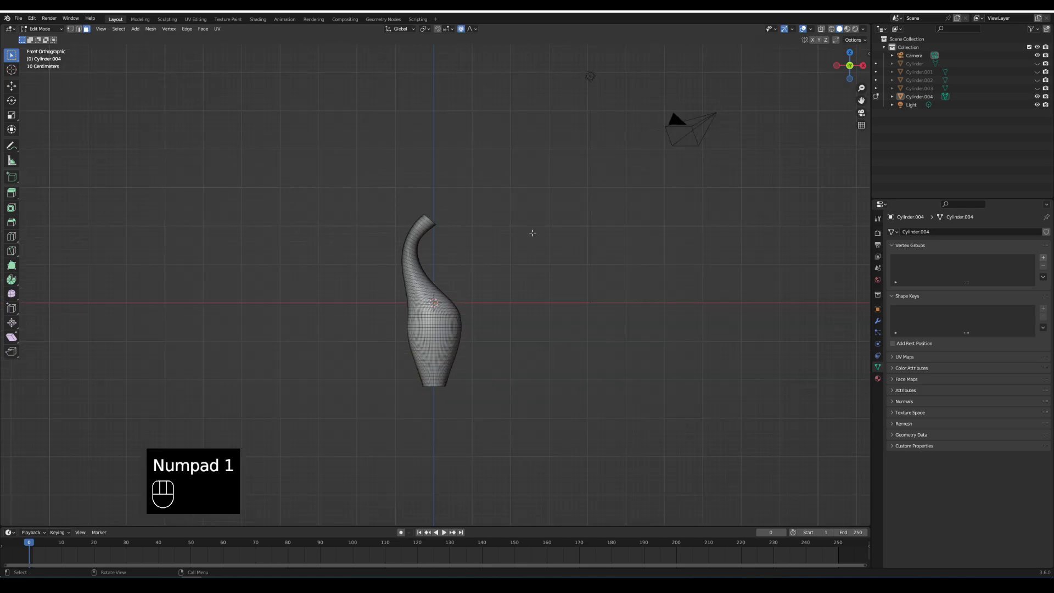
{"action": "scroll", "coordinate": [494, 252], "scroll_direction": "up", "scroll_amount": 3}
{"action": "middle_click_drag", "start_coordinate": [559, 210], "coordinate": [471, 163]}
{"action": "left_click", "coordinate": [470, 163]}
{"action": "key", "text": "x"}
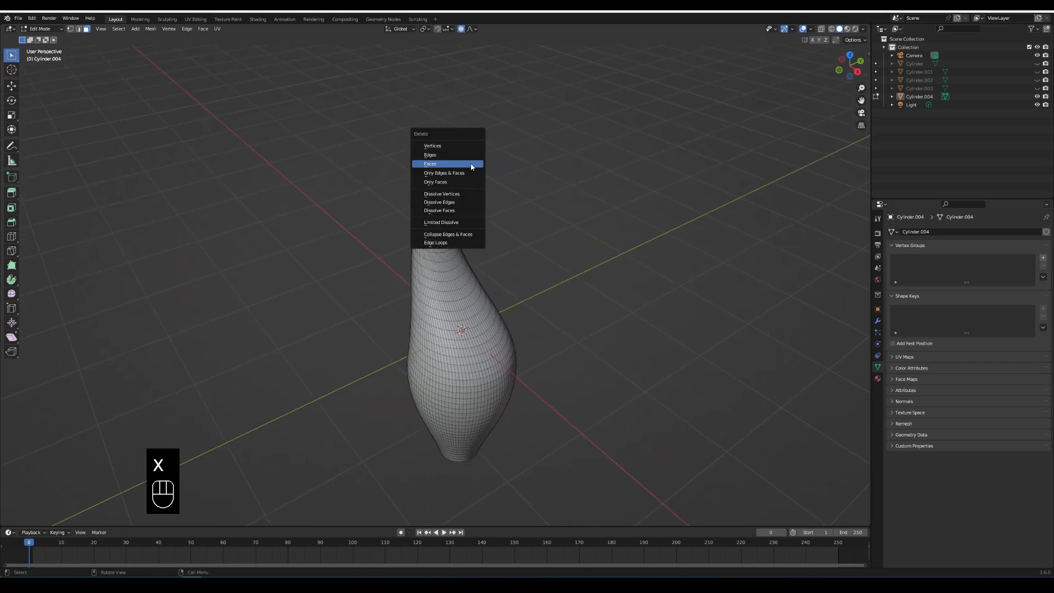
{"action": "left_click", "coordinate": [471, 164]}
{"action": "middle_click_drag", "start_coordinate": [594, 162], "coordinate": [626, 230]}
Apply the curved vase's scale in Object Mode.
{"action": "key", "text": "Tab"}
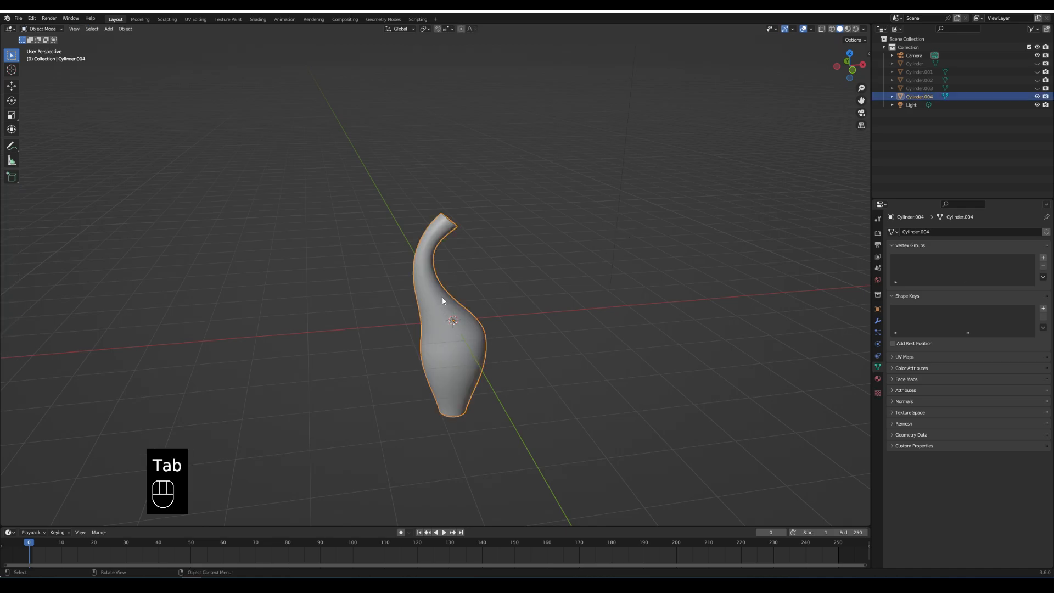
{"action": "key", "text": "ctrl+a"}
{"action": "left_click", "coordinate": [442, 299]}
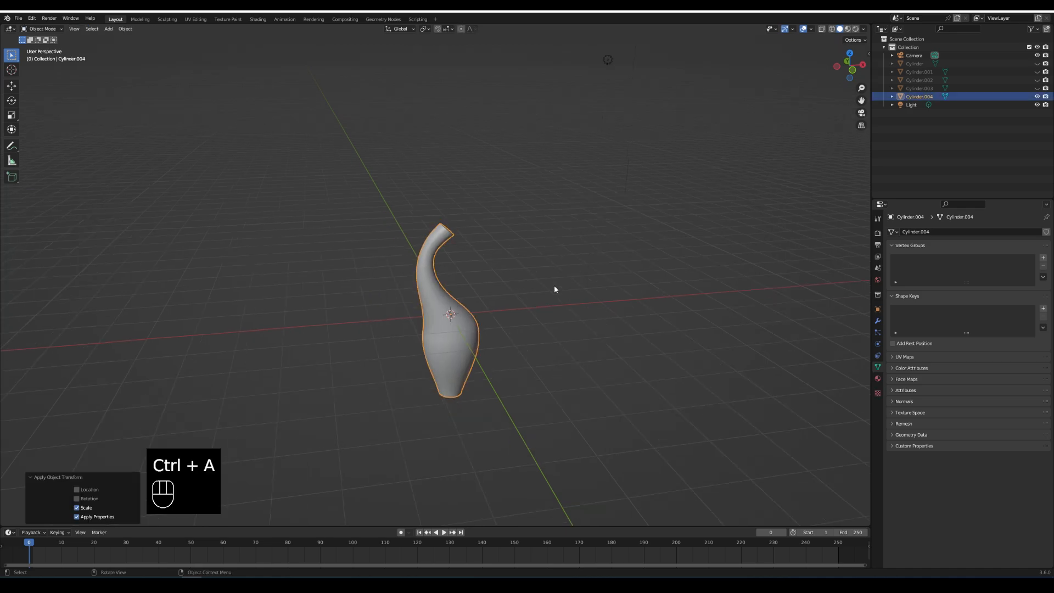
In Edit Mode, delete the face closing the vase's mouth.
{"action": "scroll", "coordinate": [555, 285], "scroll_direction": "up", "scroll_amount": 2}
{"action": "middle_click_drag", "start_coordinate": [536, 299], "coordinate": [488, 207], "text": "shift"}
{"action": "key", "text": "Tab"}
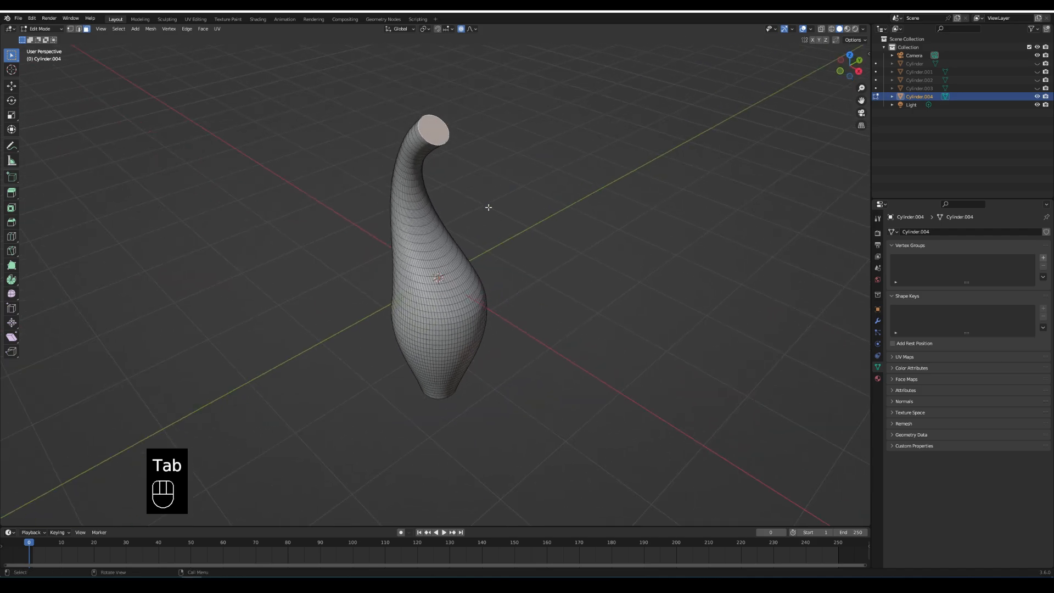
{"action": "key", "text": "x"}
{"action": "left_click", "coordinate": [419, 136]}
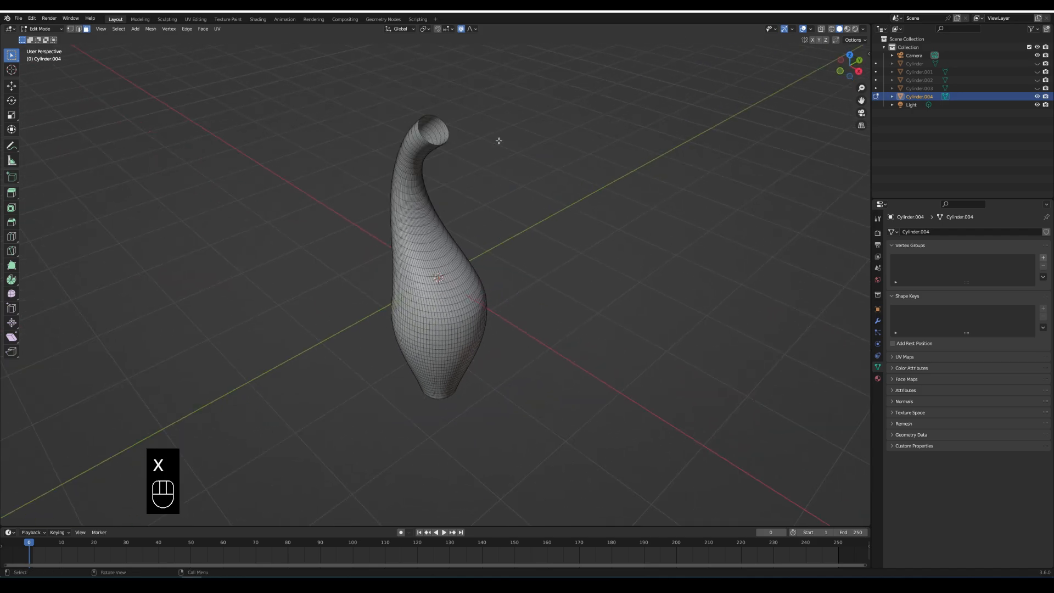
Select all of the curved vase's faces and extrude them inward along their normals by about 0.03 m to form the wall.
{"action": "middle_click_drag", "start_coordinate": [497, 137], "coordinate": [525, 230], "text": "shift"}
{"action": "scroll", "coordinate": [525, 230], "scroll_direction": "up", "scroll_amount": 2}
{"action": "key", "text": "a"}
{"action": "scroll", "coordinate": [637, 203], "scroll_direction": "up", "scroll_amount": 3}
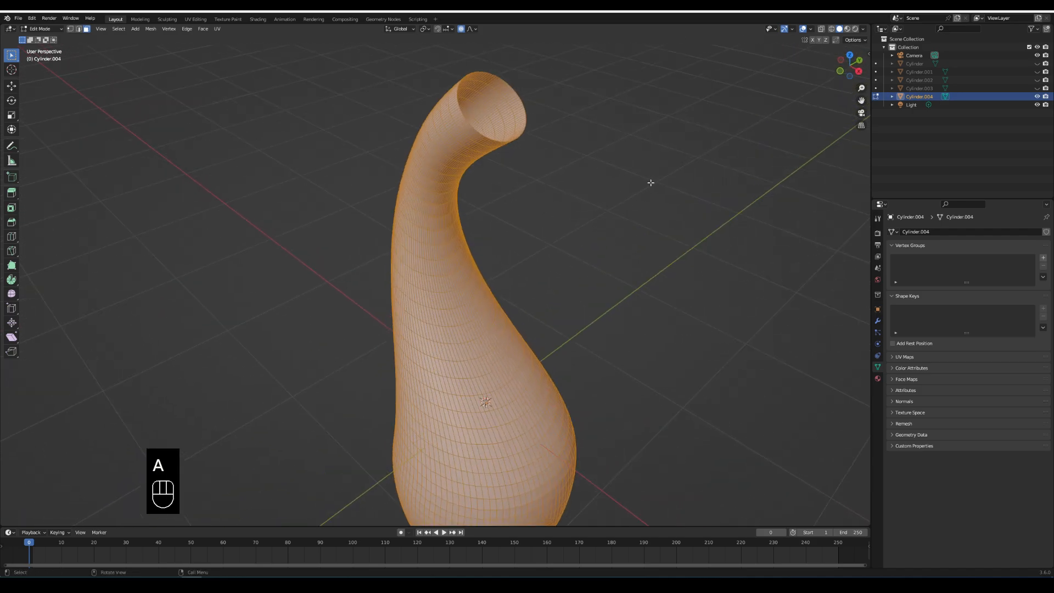
{"action": "middle_click_drag", "start_coordinate": [657, 198], "coordinate": [677, 195]}
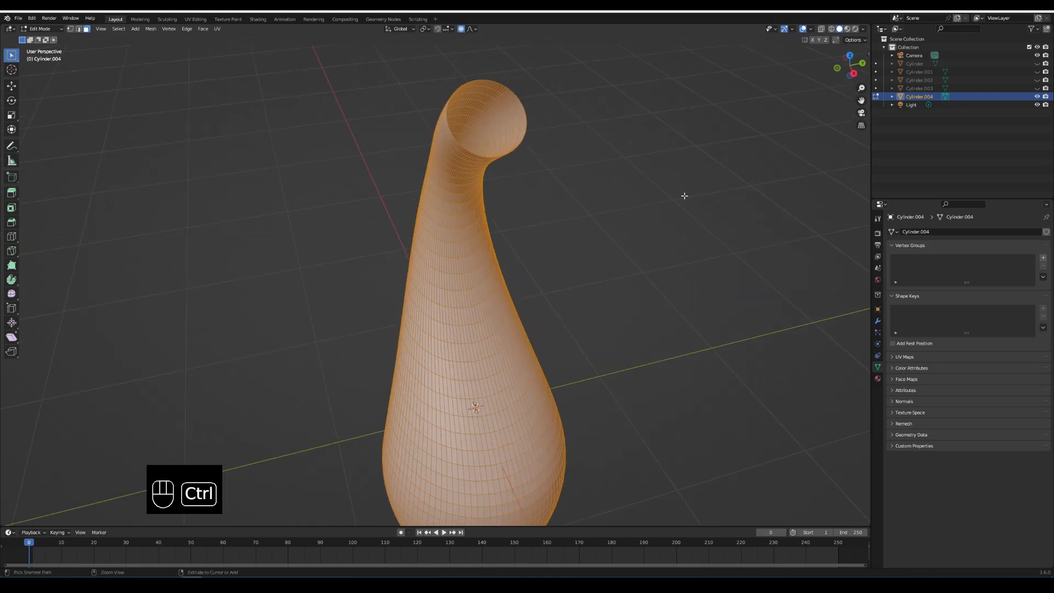
{"action": "key", "text": "alt+e"}
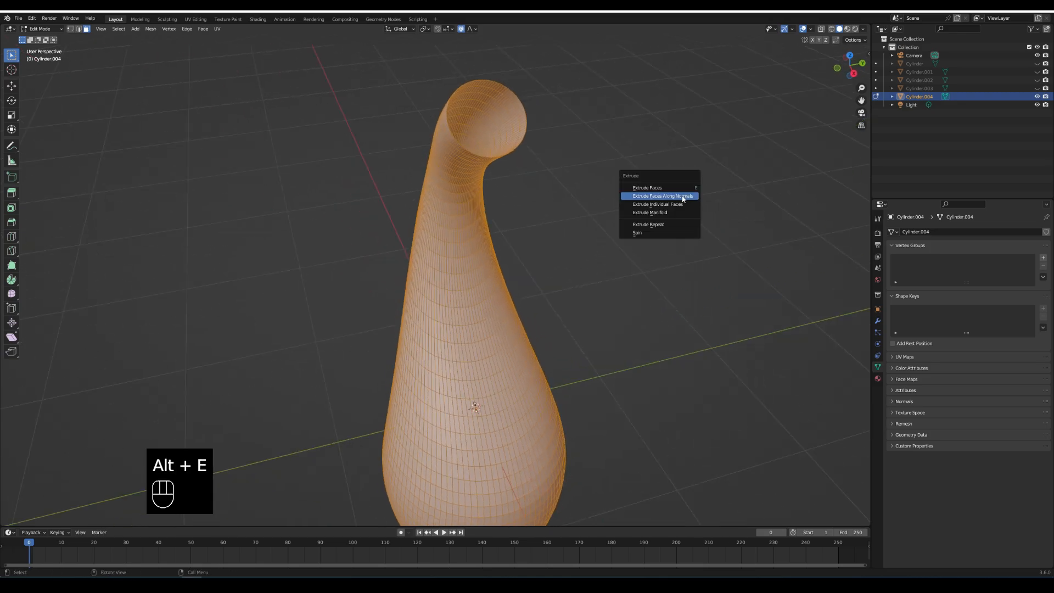
{"action": "left_click", "coordinate": [682, 198]}
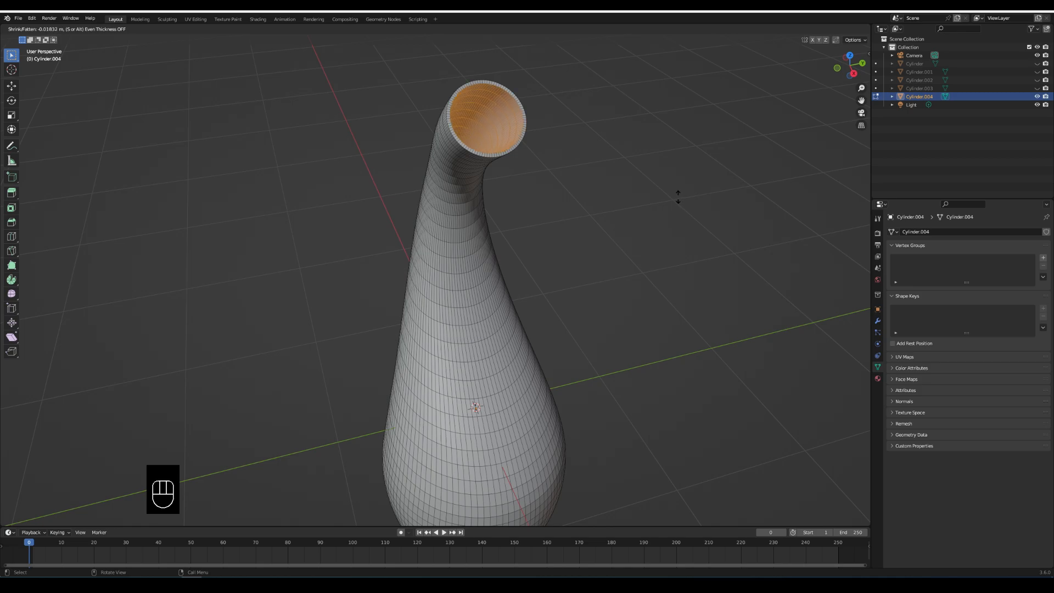
{"action": "left_click", "coordinate": [677, 196]}
{"action": "scroll", "coordinate": [678, 199], "scroll_direction": "down", "scroll_amount": 4}
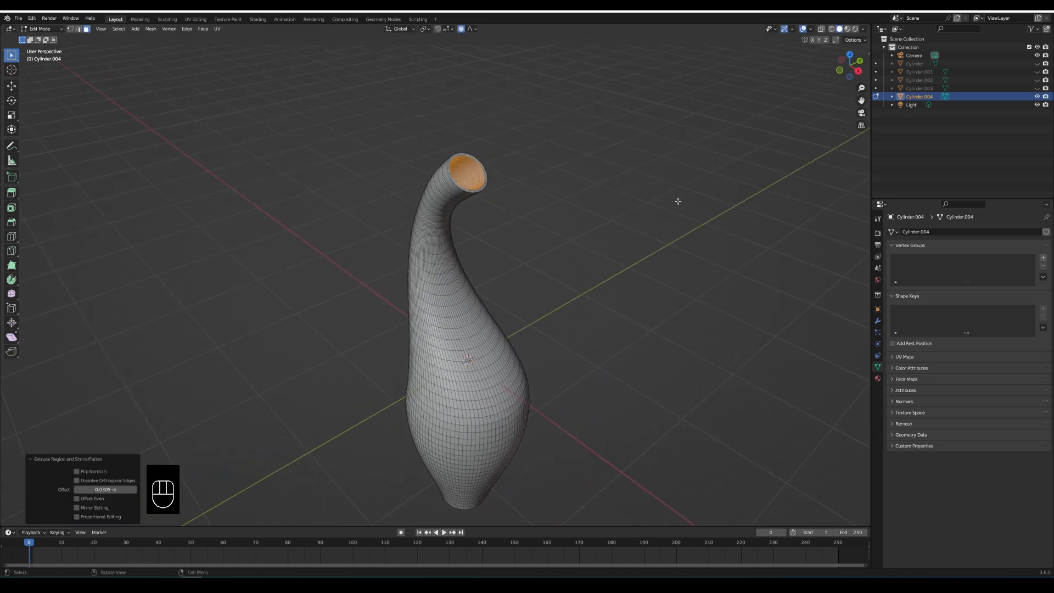
{"action": "scroll", "coordinate": [678, 201], "scroll_direction": "up", "scroll_amount": 2}
{"action": "left_click", "coordinate": [677, 200]}
Bevel the inner and outer edge loops of the curved vase's mouth with 4 segments and a width of about 0.0122 m.
{"action": "scroll", "coordinate": [664, 200], "scroll_direction": "up", "scroll_amount": 3}
{"action": "middle_click_drag", "start_coordinate": [661, 199], "coordinate": [641, 239]}
{"action": "middle_click_drag", "start_coordinate": [642, 131], "coordinate": [539, 479], "text": "shift"}
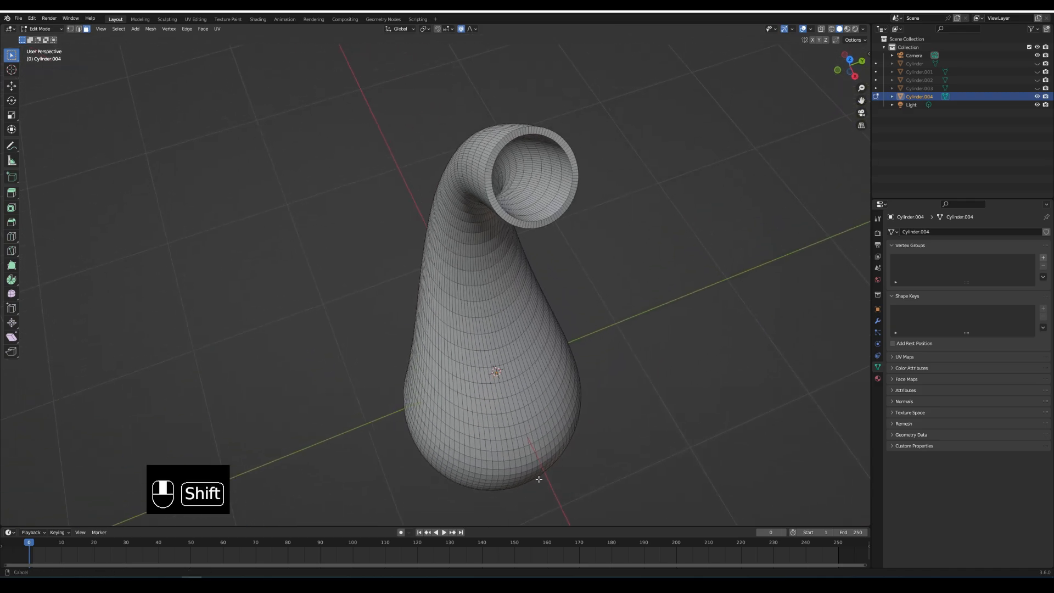
{"action": "scroll", "coordinate": [642, 137], "scroll_direction": "up", "scroll_amount": 1}
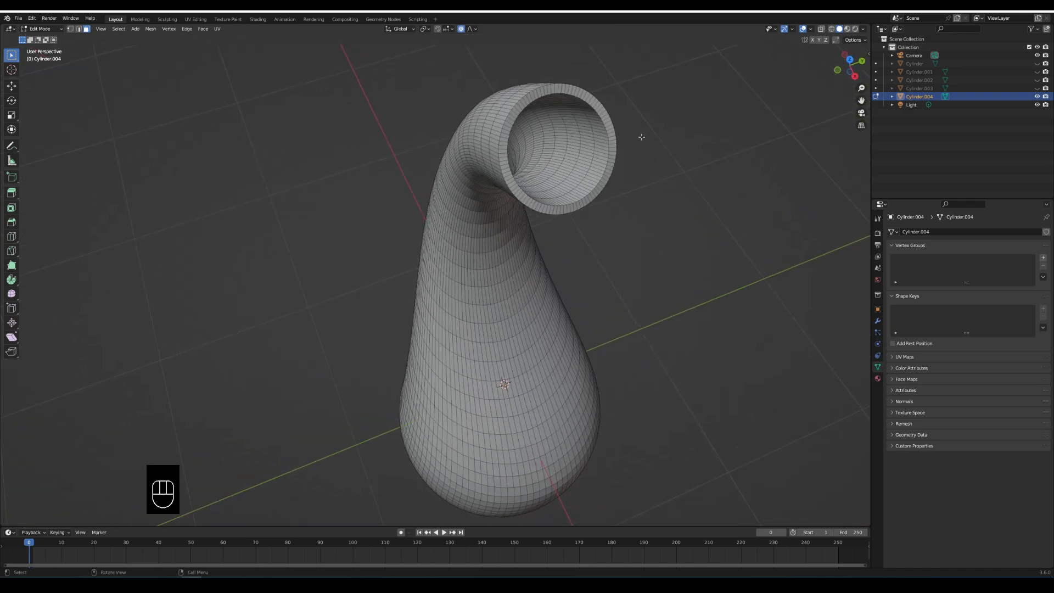
{"action": "left_click", "coordinate": [617, 158], "text": "alt"}
{"action": "left_click", "coordinate": [713, 182]}
{"action": "key", "text": "2"}
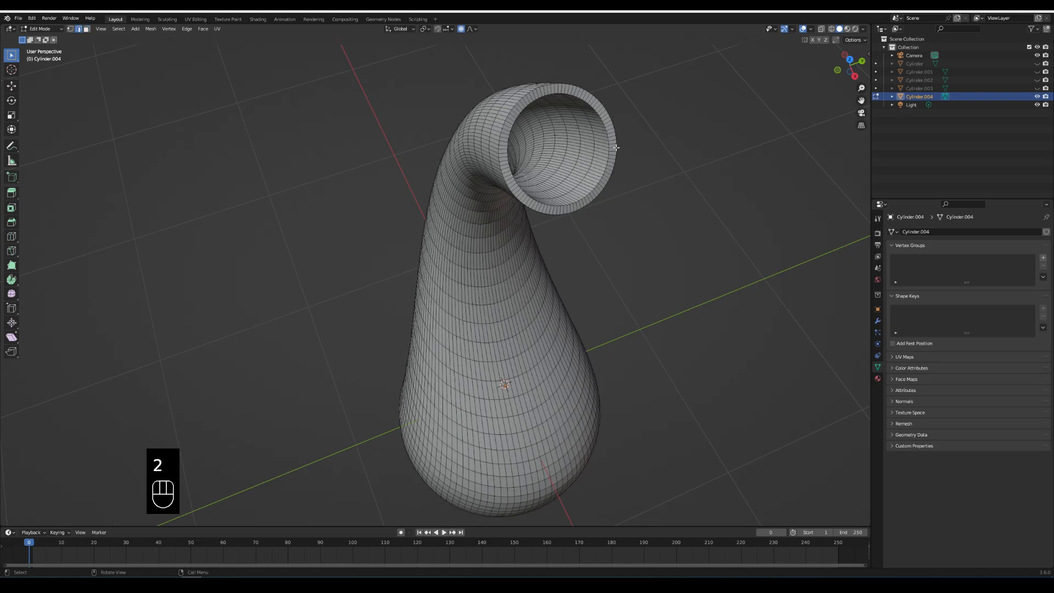
{"action": "left_click", "coordinate": [612, 157], "text": "alt"}
{"action": "left_click", "coordinate": [614, 166], "text": "alt+shift"}
{"action": "middle_click_drag", "start_coordinate": [725, 160], "coordinate": [754, 127]}
{"action": "key", "text": "ctrl+b"}
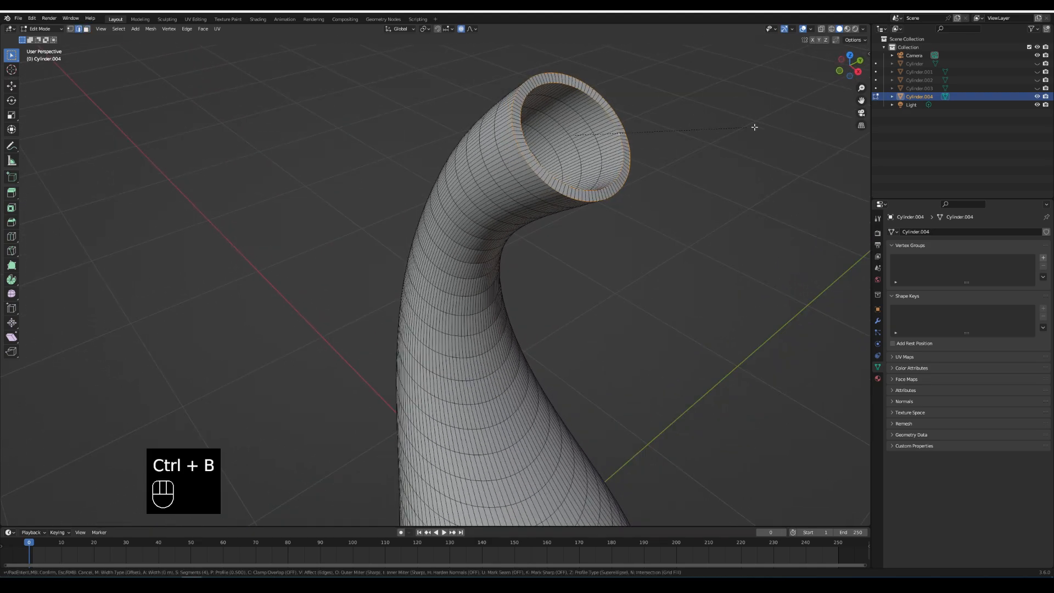
{"action": "left_click", "coordinate": [760, 126]}
{"action": "scroll", "coordinate": [689, 186], "scroll_direction": "down", "scroll_amount": 2}
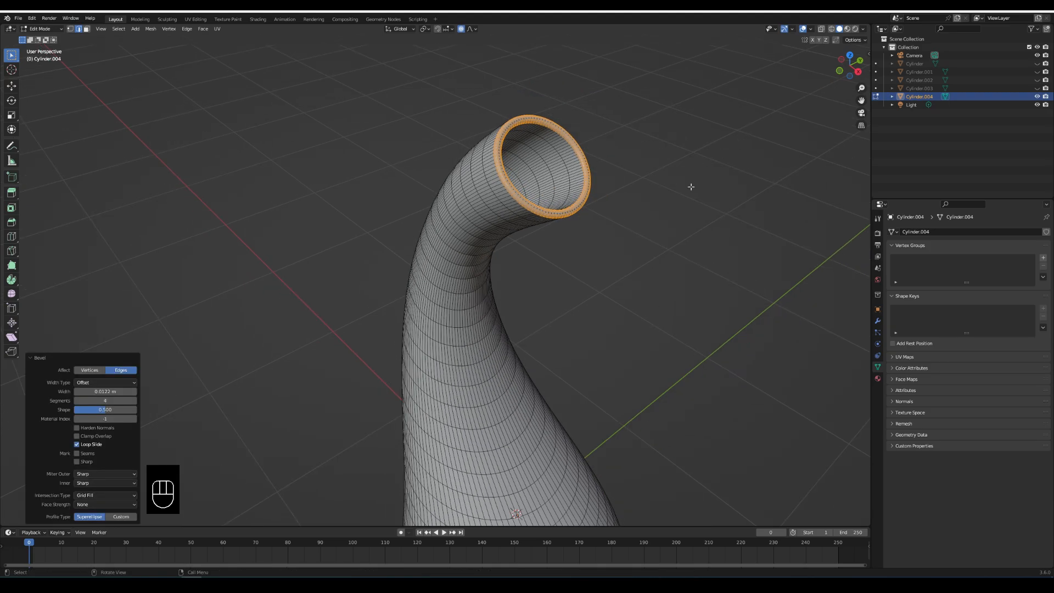
{"action": "left_click", "coordinate": [687, 188]}
Return to Object Mode and apply Shade Auto Smooth to the curved vase.
{"action": "scroll", "coordinate": [653, 232], "scroll_direction": "down", "scroll_amount": 3}
{"action": "mouse_move", "coordinate": [630, 260]}
{"action": "middle_mouse_down"}
{"action": "mouse_move", "coordinate": [664, 223]}
{"action": "mouse_move", "coordinate": [638, 256]}
{"action": "middle_mouse_up"}
{"action": "scroll", "coordinate": [664, 224], "scroll_direction": "down", "scroll_amount": 7}
{"action": "key", "text": "Tab"}
{"action": "scroll", "coordinate": [565, 307], "scroll_direction": "up", "scroll_amount": 7}
{"action": "middle_click_drag", "start_coordinate": [543, 332], "coordinate": [576, 213], "text": "shift"}
{"action": "right_click", "coordinate": [483, 277]}
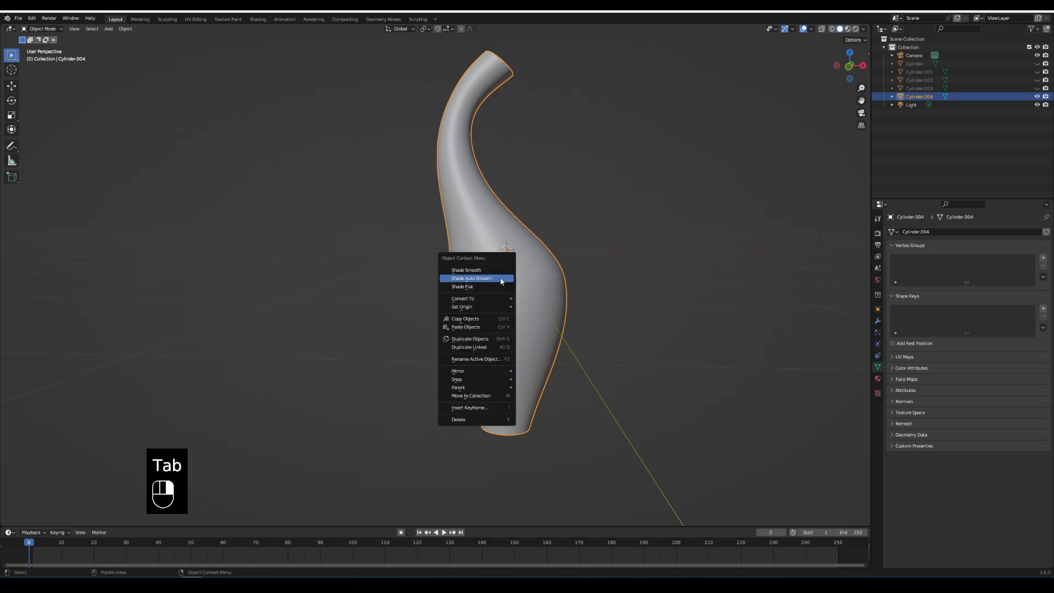
{"action": "left_click", "coordinate": [483, 277]}
{"action": "scroll", "coordinate": [607, 268], "scroll_direction": "down", "scroll_amount": 4}
{"action": "left_click", "coordinate": [568, 273]}
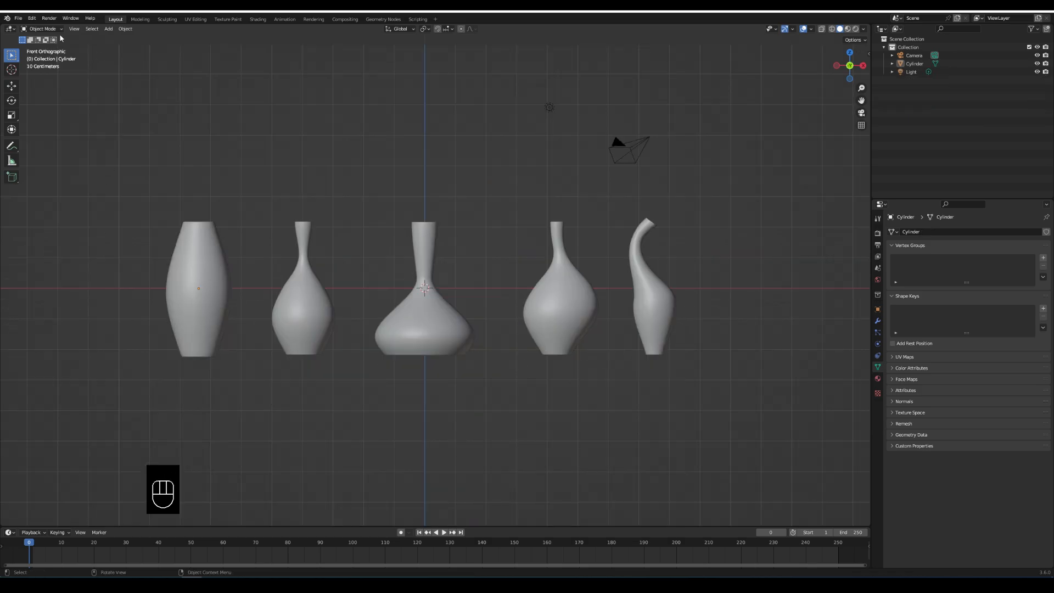
Switch to the Shading workspace and give the joined vases object a new material.
{"action": "left_click", "coordinate": [257, 19]}
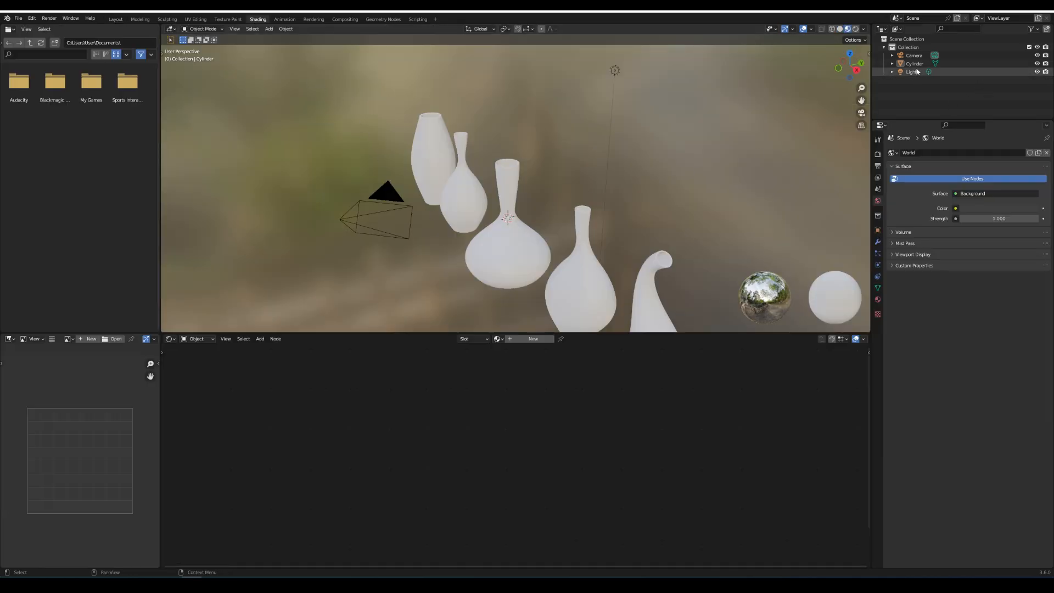
{"action": "middle_click_drag", "start_coordinate": [578, 252], "coordinate": [666, 204]}
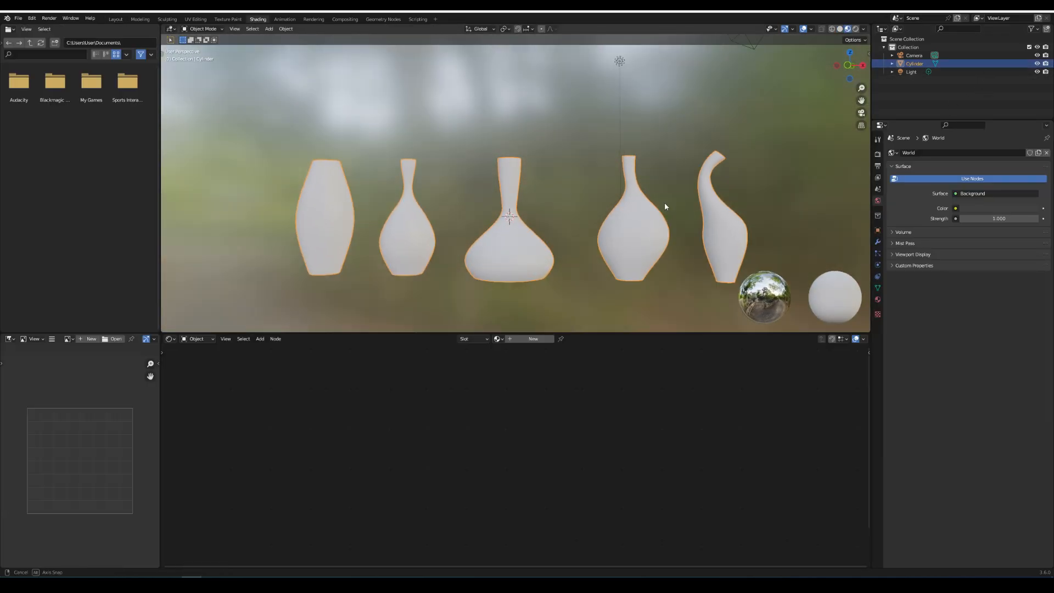
{"action": "left_click", "coordinate": [668, 212]}
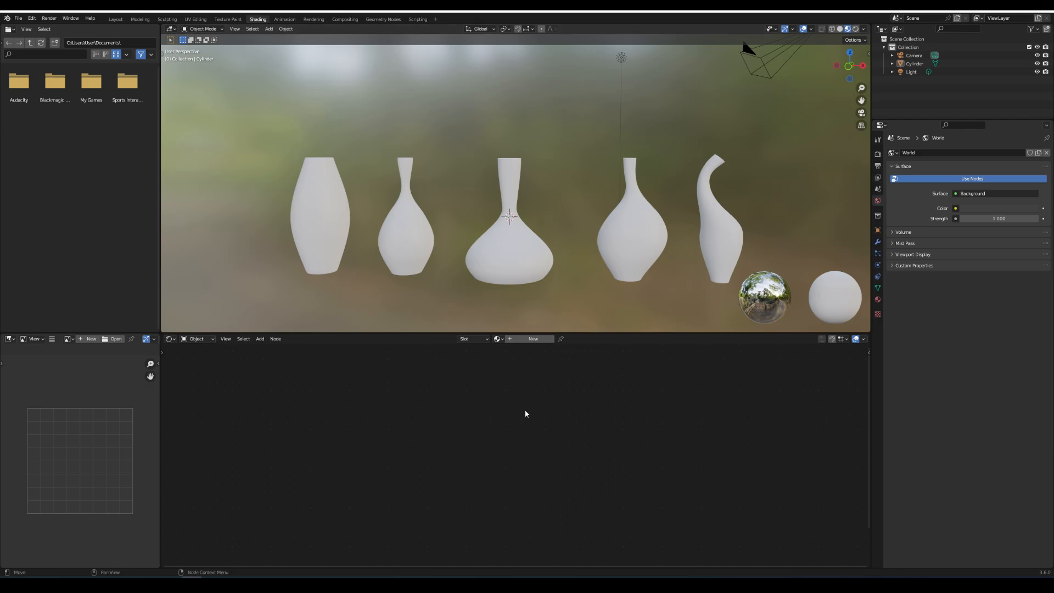
{"action": "left_click", "coordinate": [508, 255]}
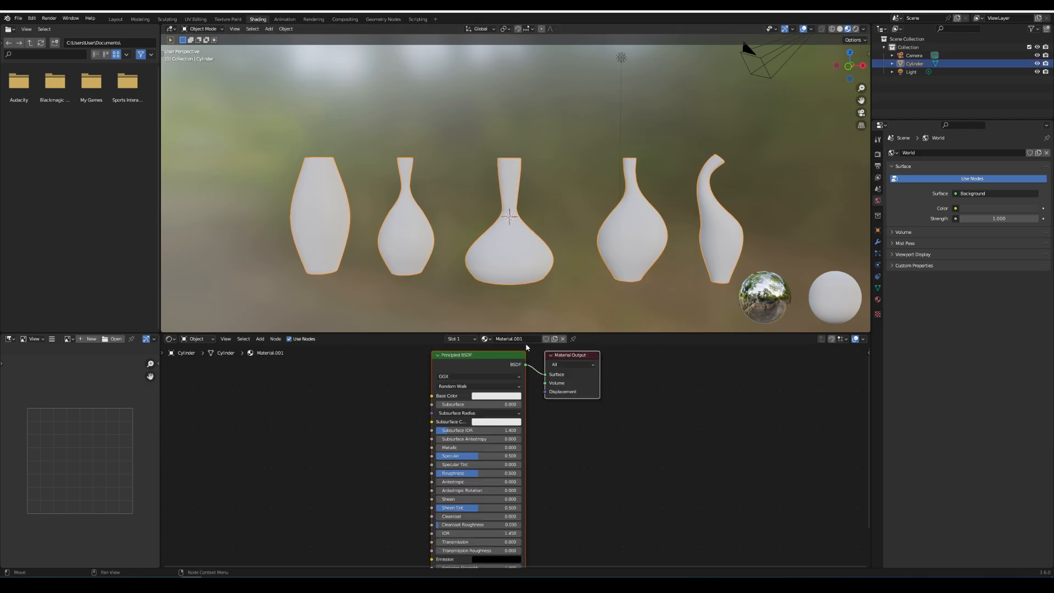
Set the Principled BSDF's Base Color to hex FFFFFF and its Subsurface to 0.1.
{"action": "left_click", "coordinate": [486, 397]}
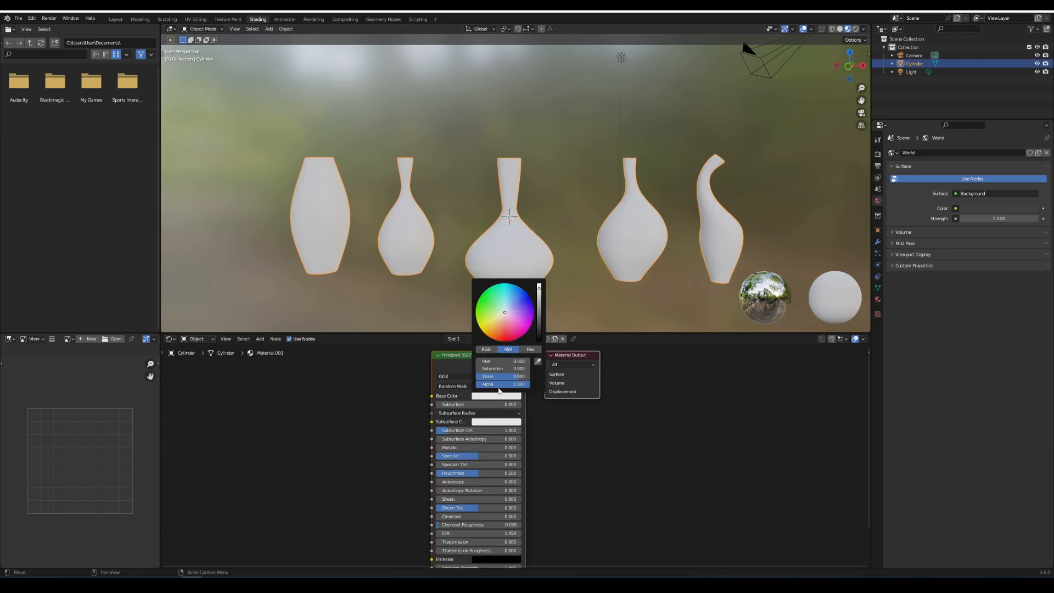
{"action": "left_click", "coordinate": [530, 349]}
{"action": "left_click", "coordinate": [501, 361]}
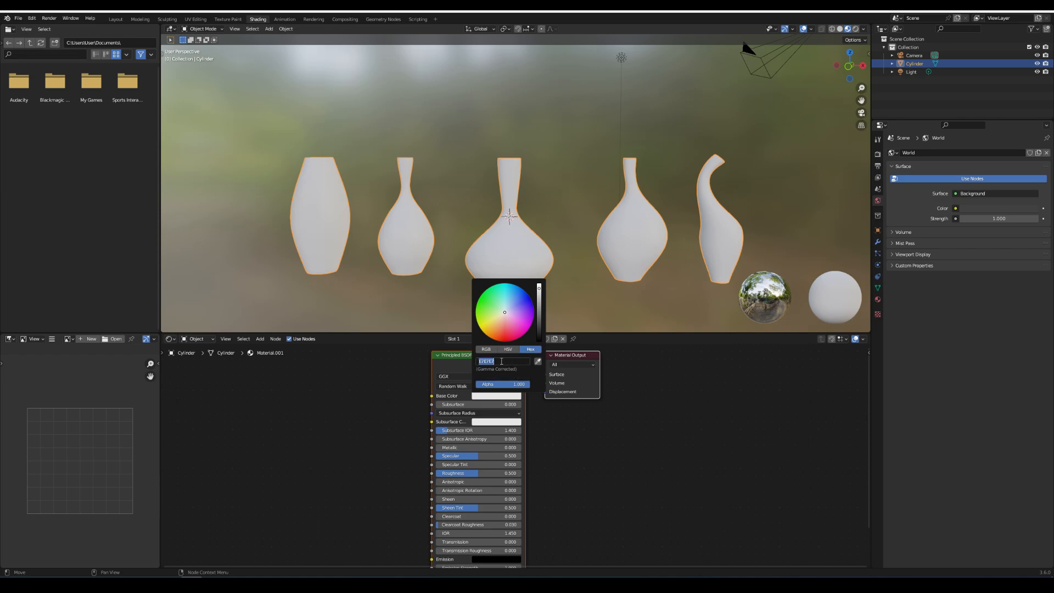
{"action": "type", "text": "ffffff"}
{"action": "key", "text": "Return"}
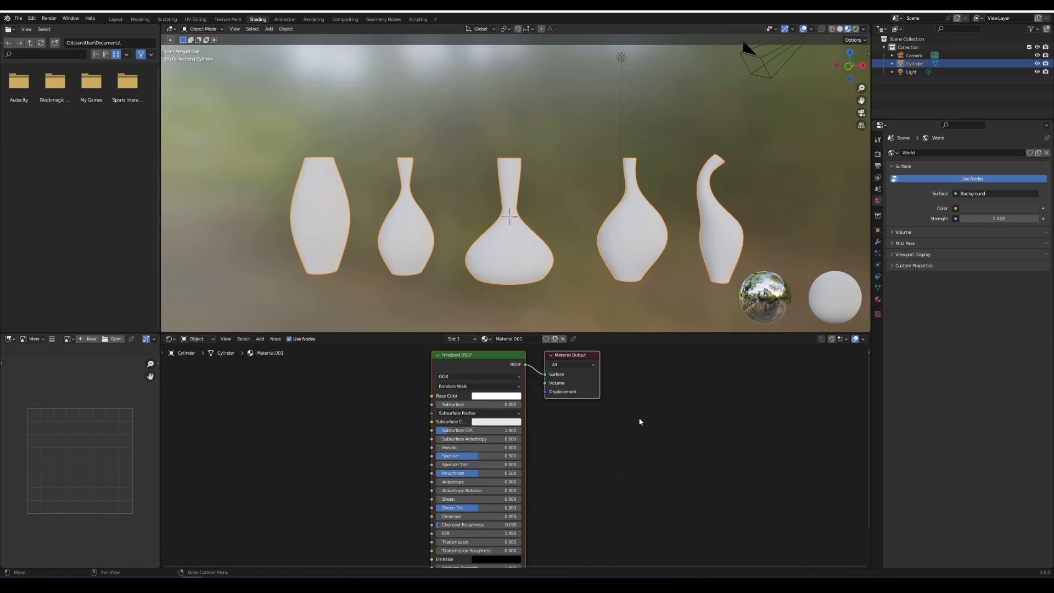
{"action": "left_click", "coordinate": [498, 406]}
{"action": "key", "text": "Return"}
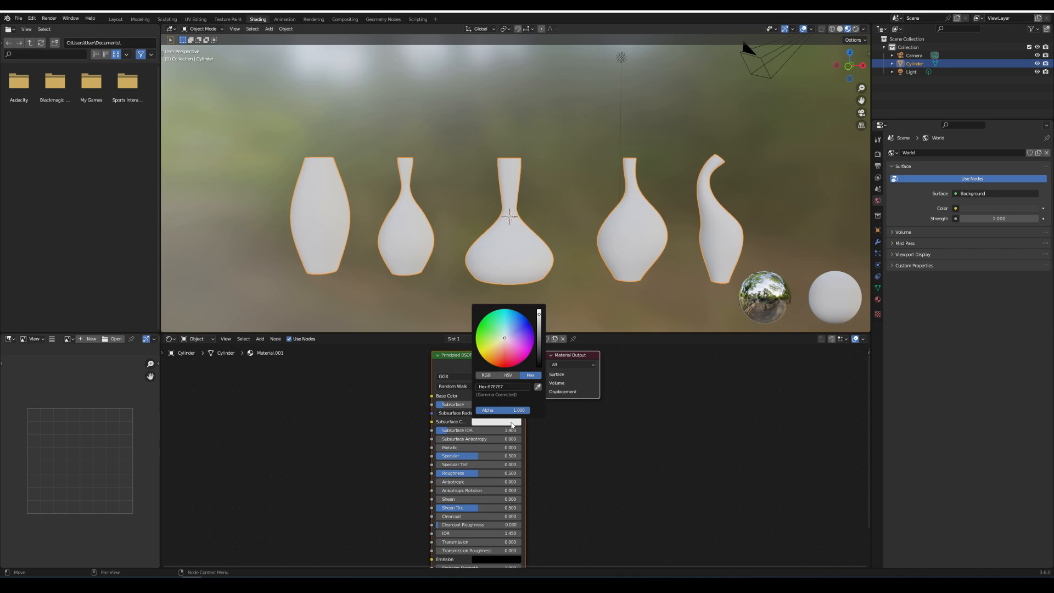
Set the Subsurface Color to a turquoise with hue 0.453 and saturation 1.
{"action": "left_click", "coordinate": [507, 374]}
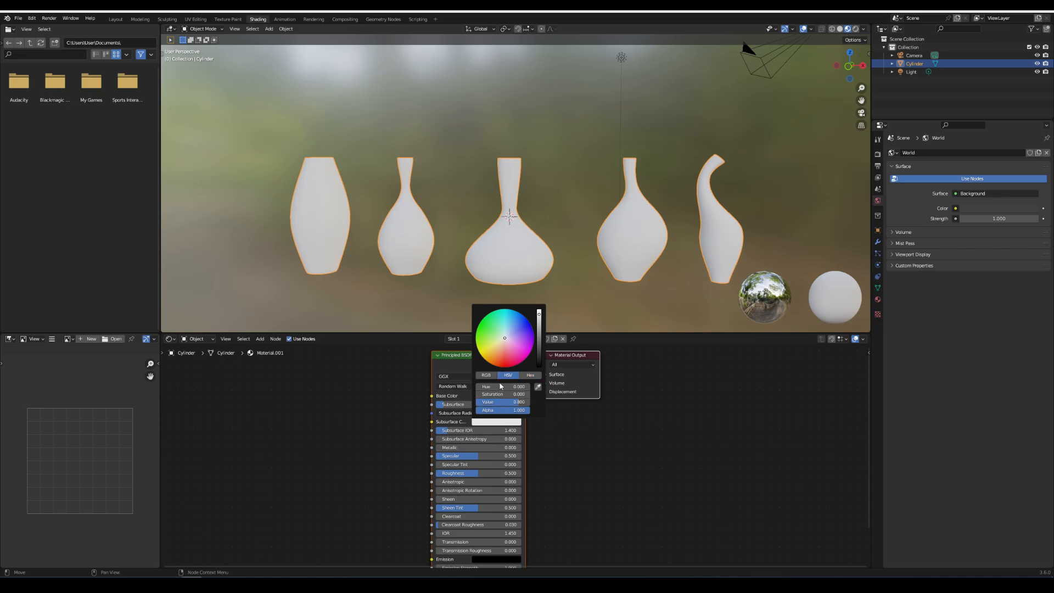
{"action": "left_click", "coordinate": [500, 386]}
{"action": "type", "text": "0.0"}
{"action": "key", "text": "BackSpace"}
{"action": "key", "text": "BackSpace"}
{"action": "type", "text": ".453"}
{"action": "key", "text": "Return"}
{"action": "left_click", "coordinate": [496, 397]}
{"action": "type", "text": "1"}
{"action": "key", "text": "Return"}
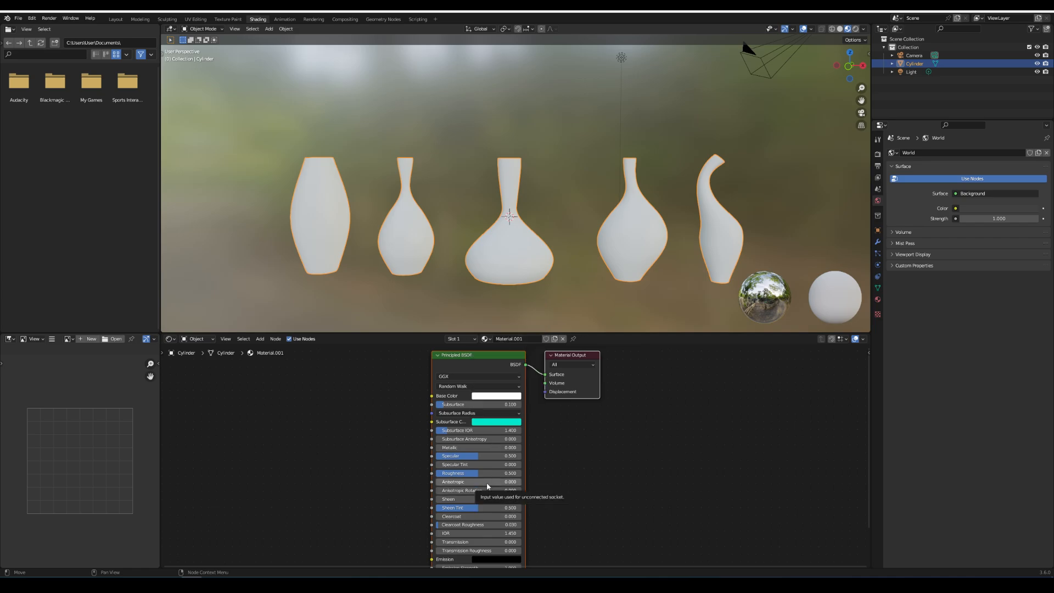
Set the Subsurface IOR to 1.47 and the Subsurface Anisotropy to 0.2.
{"action": "left_click", "coordinate": [469, 429]}
{"action": "type", "text": "1.4"}
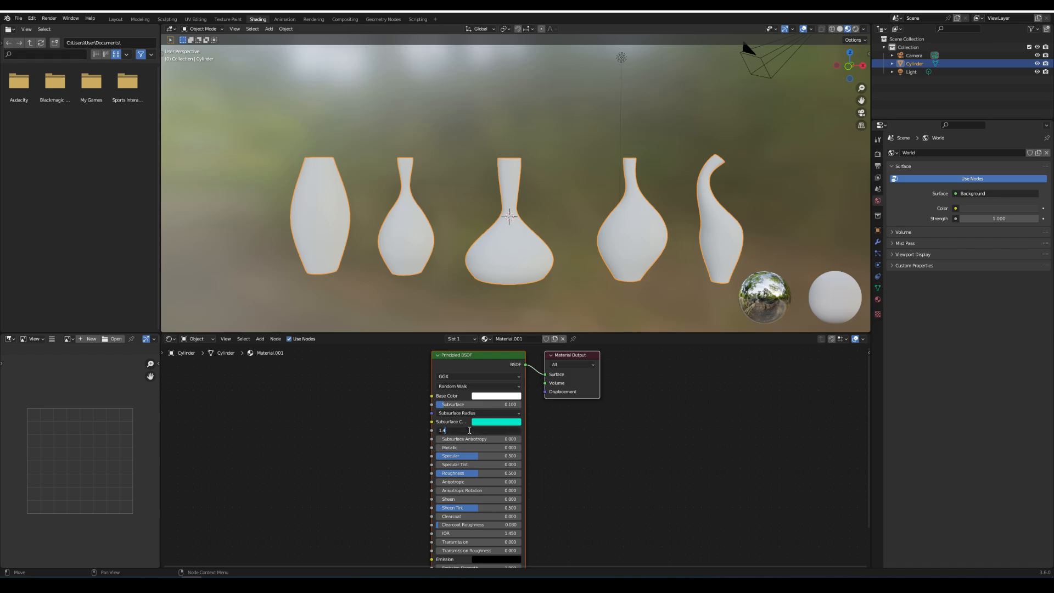
{"action": "key", "text": "Return"}
{"action": "left_click", "coordinate": [475, 439]}
{"action": "type", "text": "0.0"}
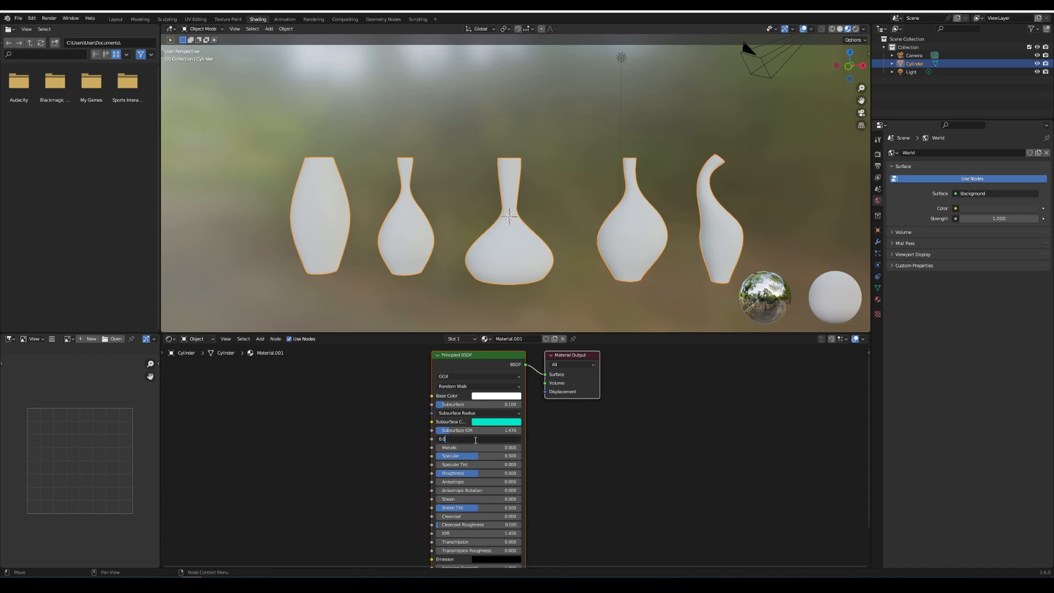
{"action": "key", "text": "BackSpace"}
{"action": "type", "text": "2"}
{"action": "key", "text": "Return"}
Raise the vase material's Specular to 1 and set its Roughness to 0.05.
{"action": "left_click_drag", "start_coordinate": [466, 456], "coordinate": [510, 457]}
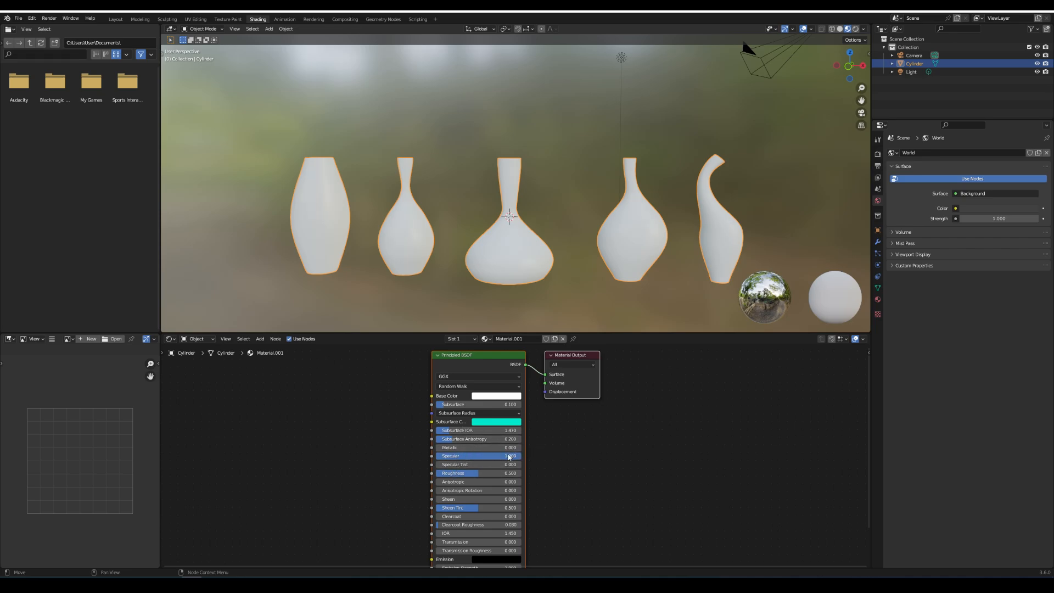
{"action": "left_click", "coordinate": [483, 473]}
{"action": "type", "text": ".05"}
{"action": "key", "text": "Return"}
Set the vase material's Clearcoat to 1 and its Clearcoat Roughness to 0.05.
{"action": "left_click", "coordinate": [506, 516]}
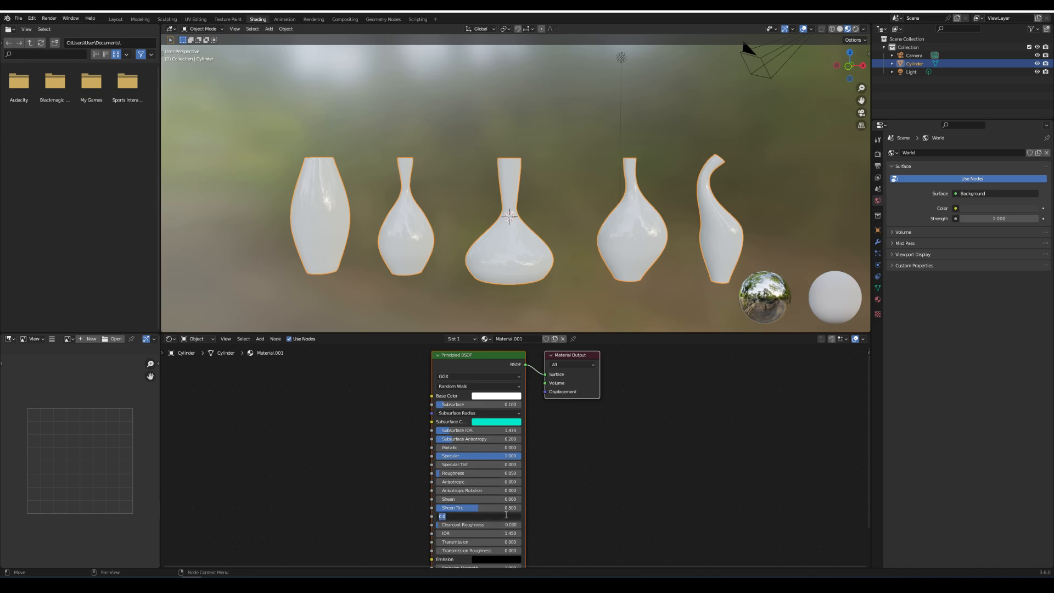
{"action": "type", "text": "1"}
{"action": "key", "text": "Return"}
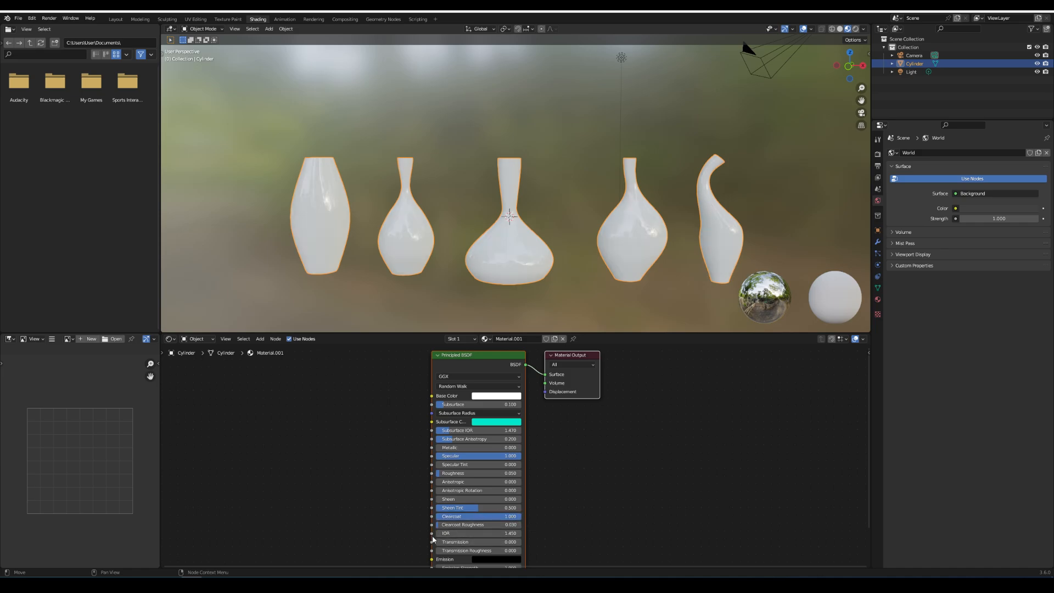
{"action": "left_click", "coordinate": [503, 524]}
{"action": "key", "text": "BackSpace"}
{"action": "type", "text": ".05"}
{"action": "key", "text": "Return"}
Set the material's IOR to 1.47 and deselect the vases.
{"action": "double_click", "coordinate": [503, 533]}
{"action": "type", "text": "1.4"}
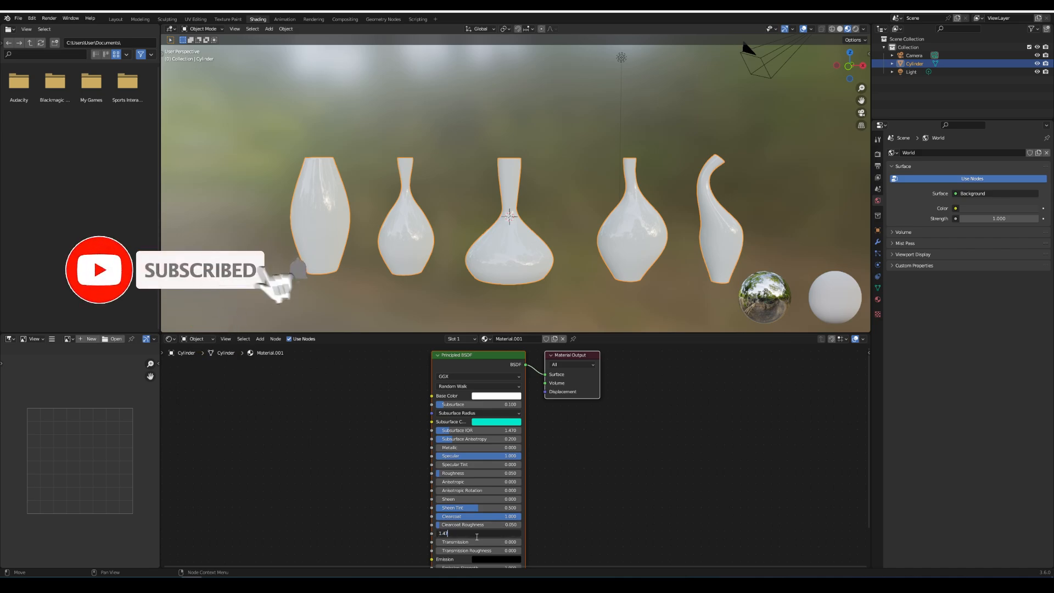
{"action": "type", "text": "7"}
{"action": "key", "text": "Return"}
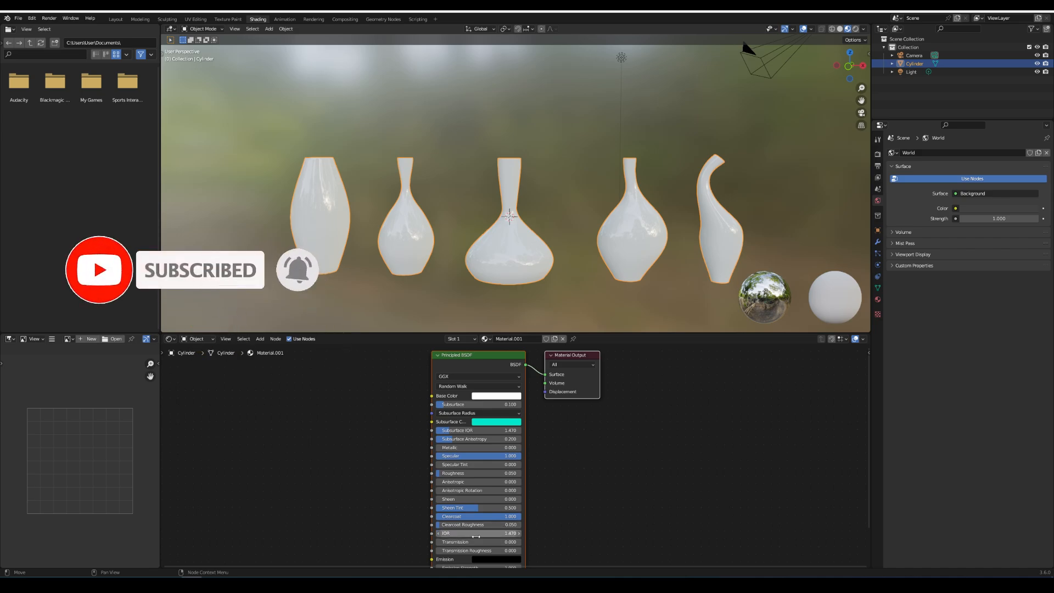
{"action": "left_click", "coordinate": [463, 236]}
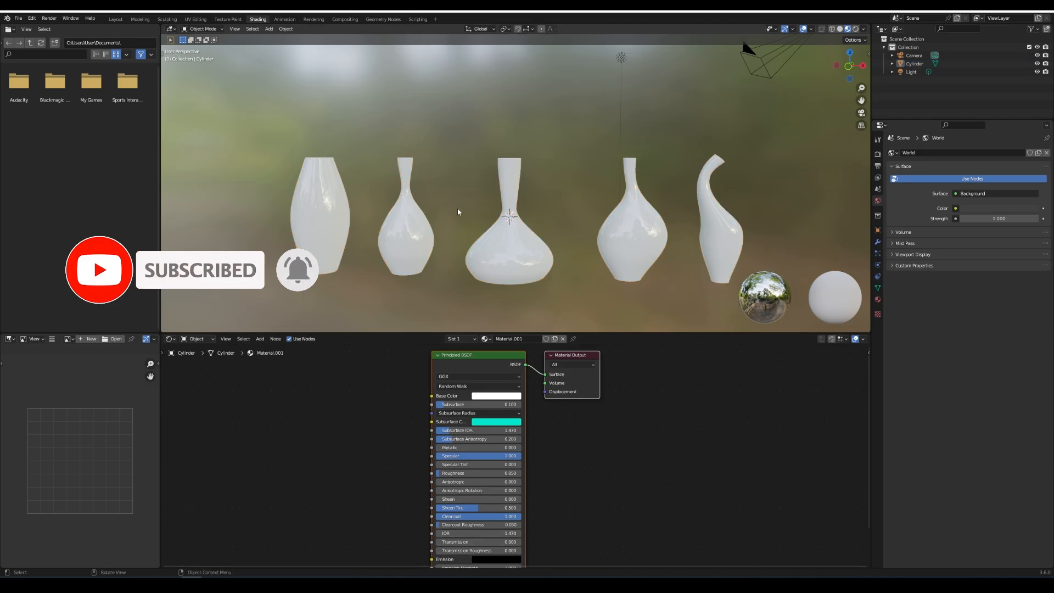